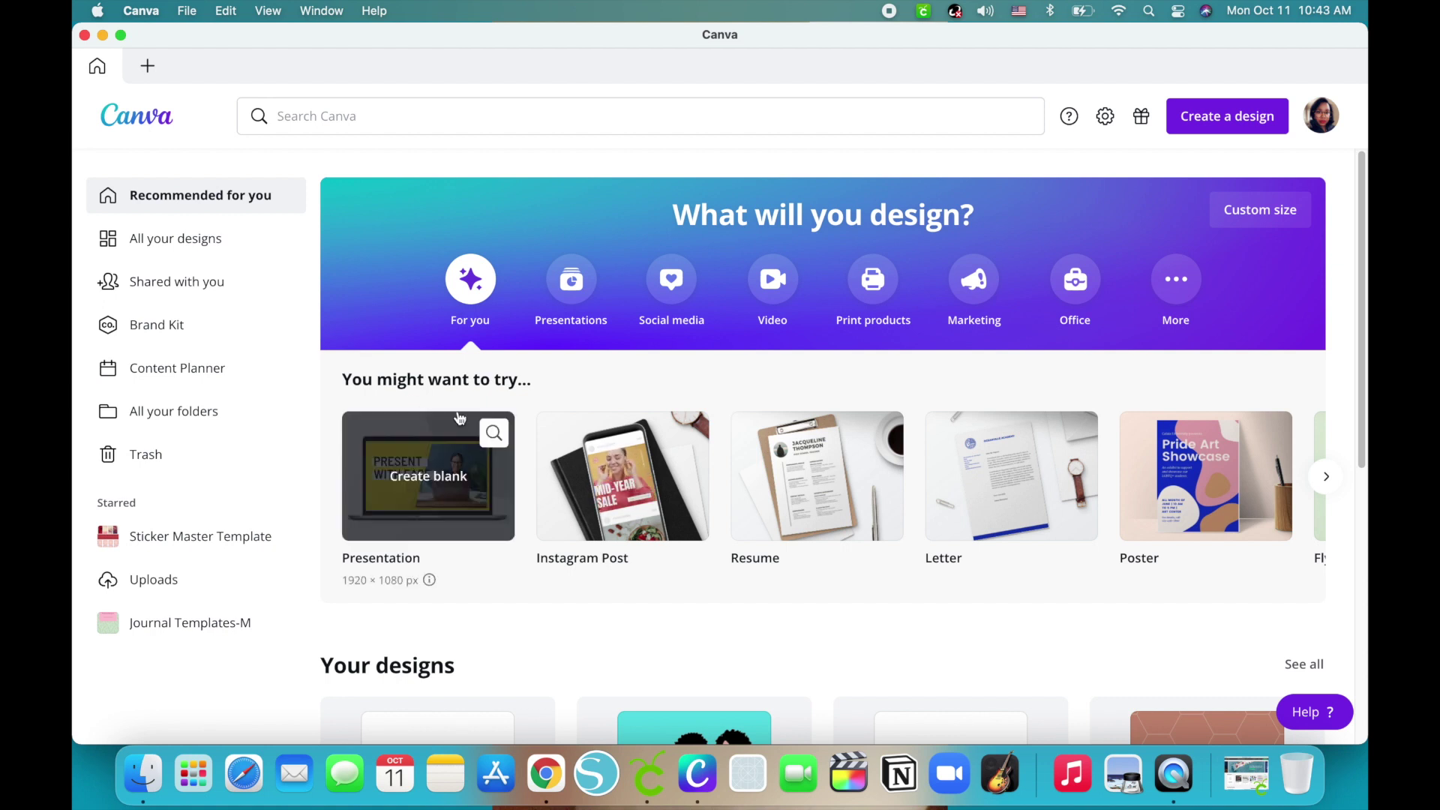
Step: Create a blank 8.5 x 11 in design from the recent custom sizes and look through its suggested templates
click(122, 35)
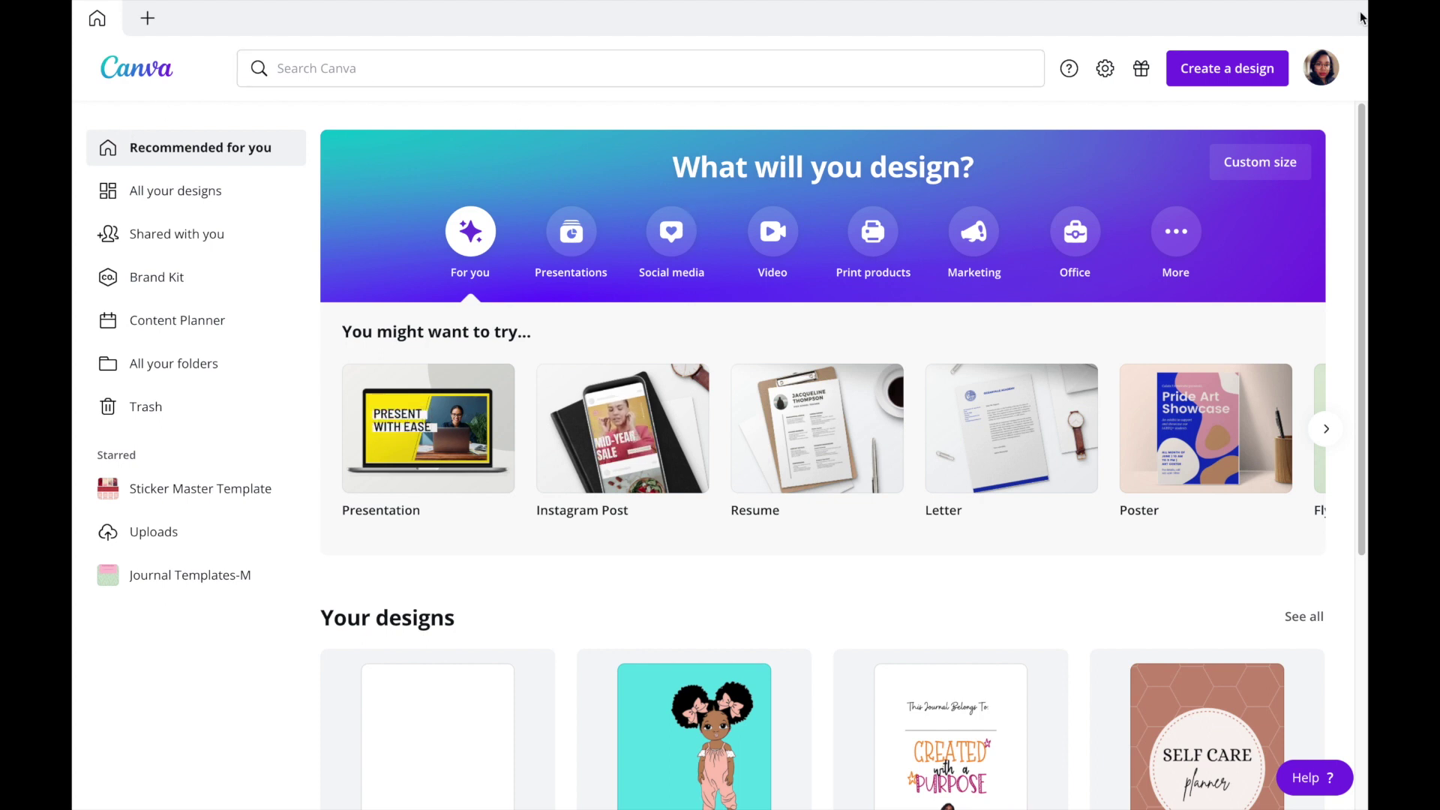
click(1245, 68)
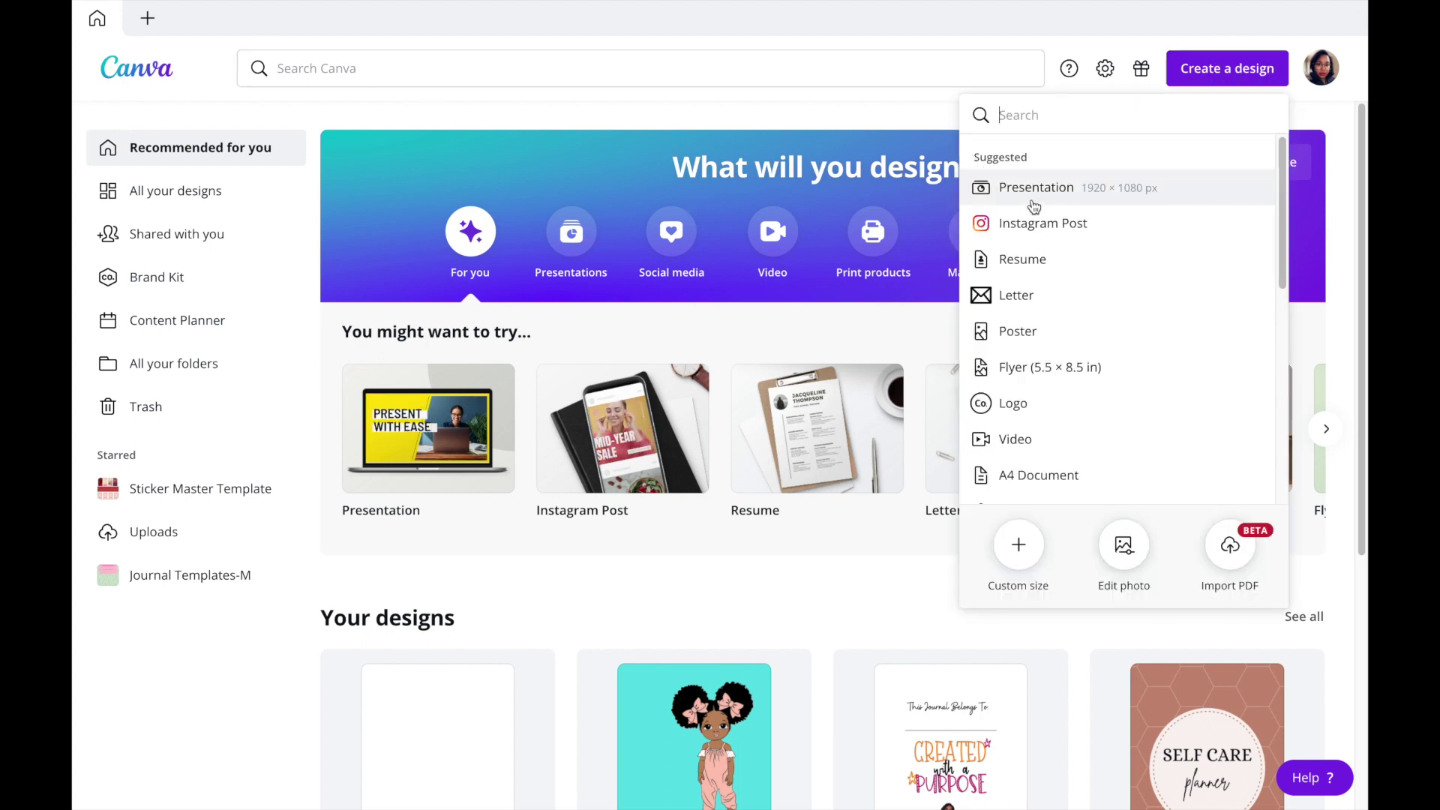
click(1030, 551)
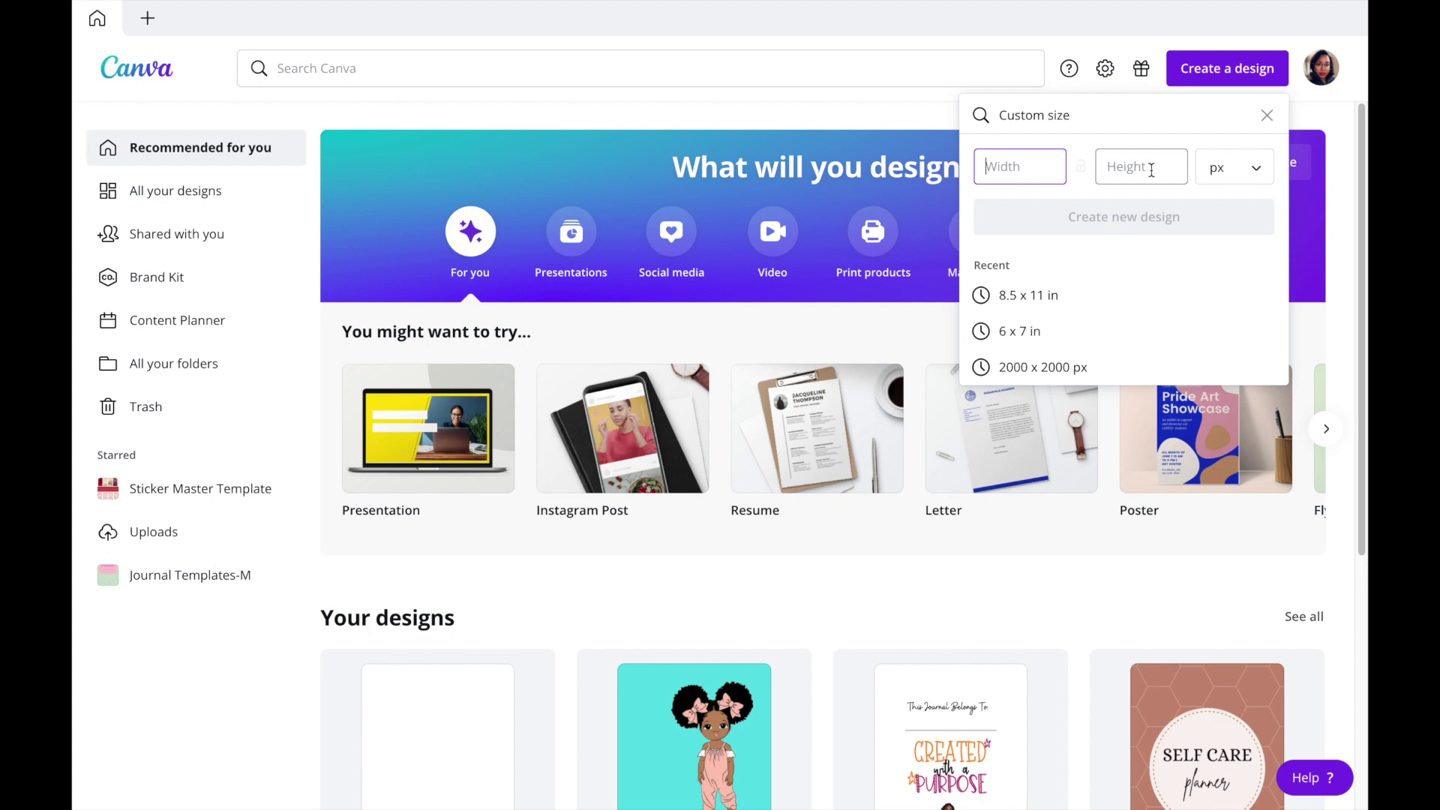
click(1239, 167)
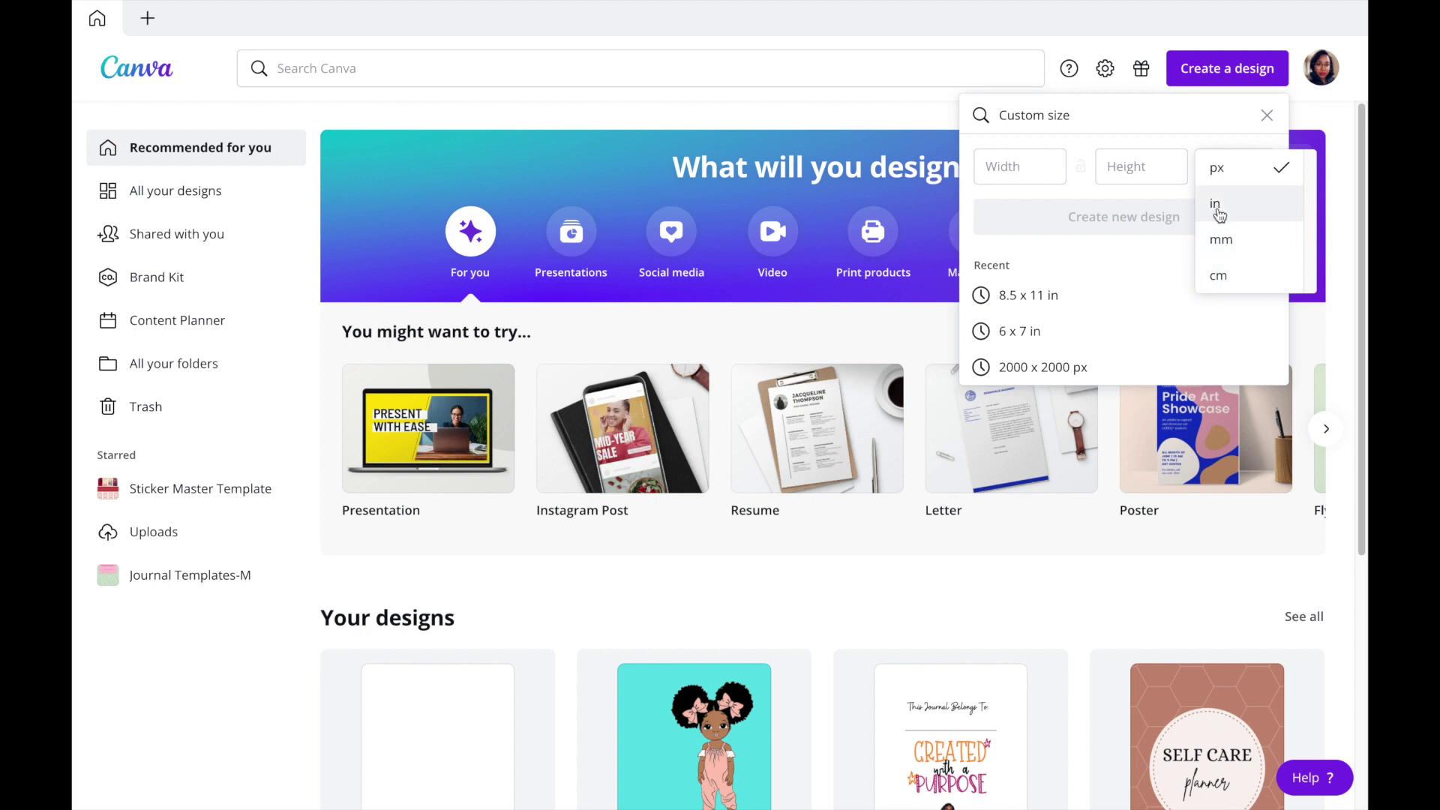
click(1041, 301)
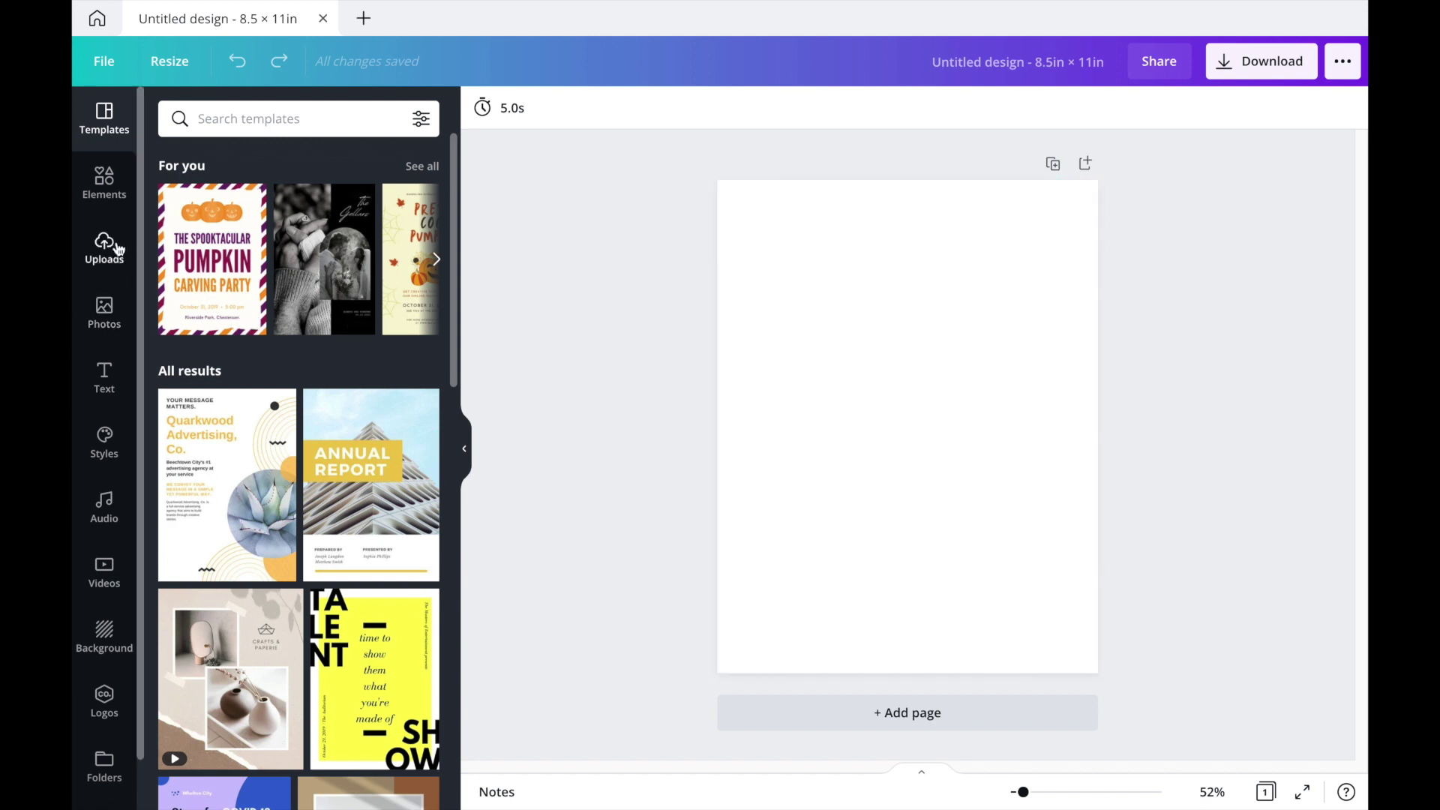
mouse_move(415, 425)
scroll(414, 425, down, 5)
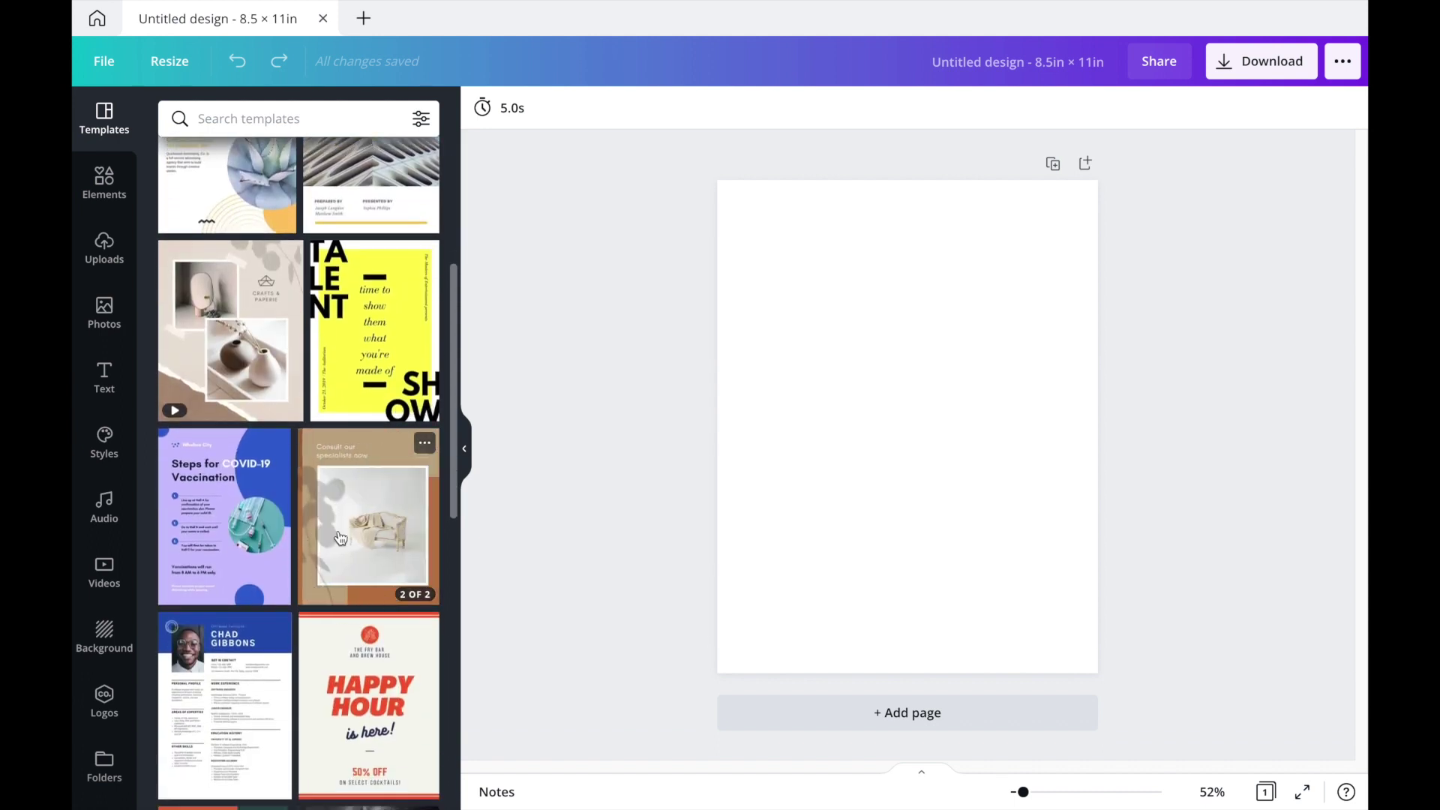
Step: Return to the home page and search the new-design types for "book"
click(97, 18)
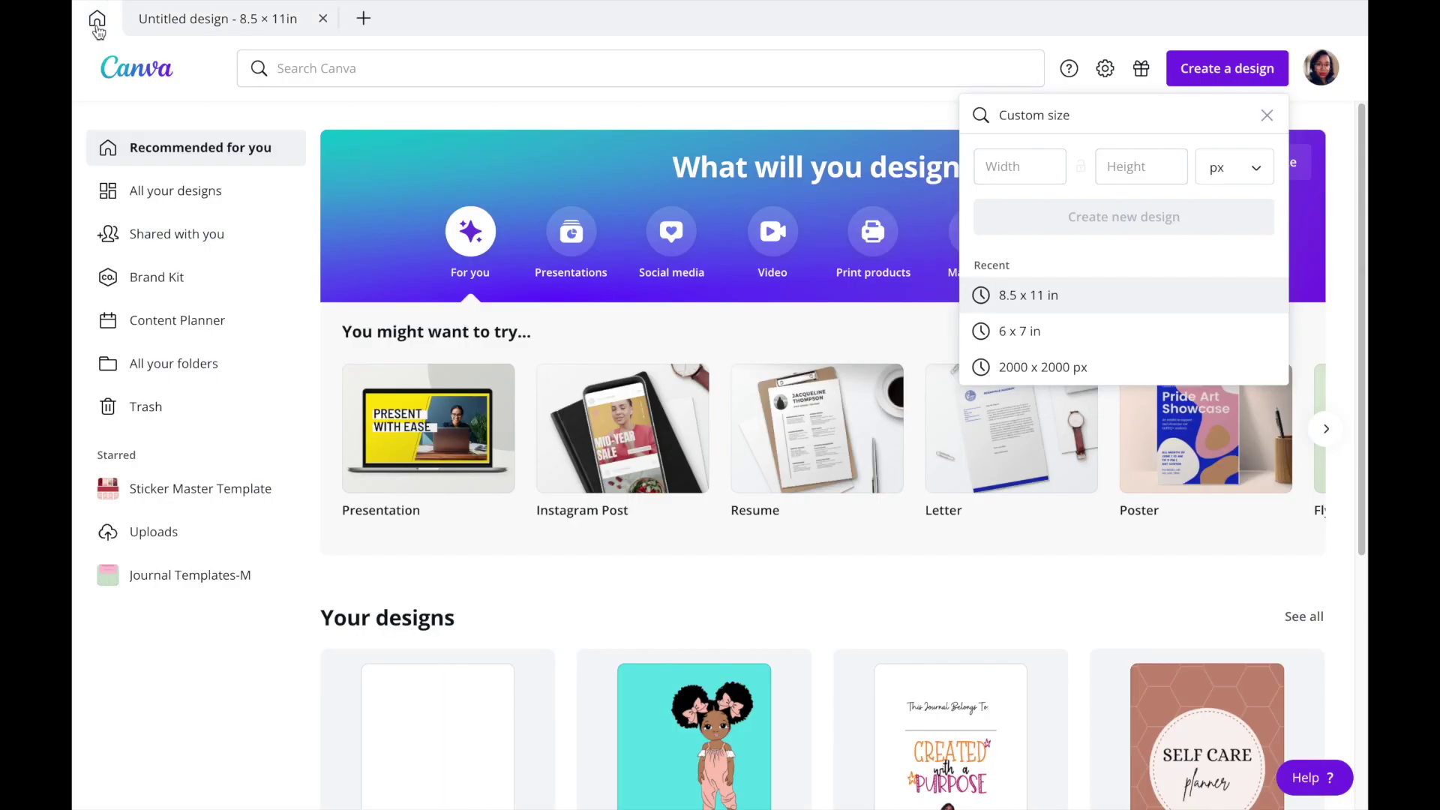
click(1266, 117)
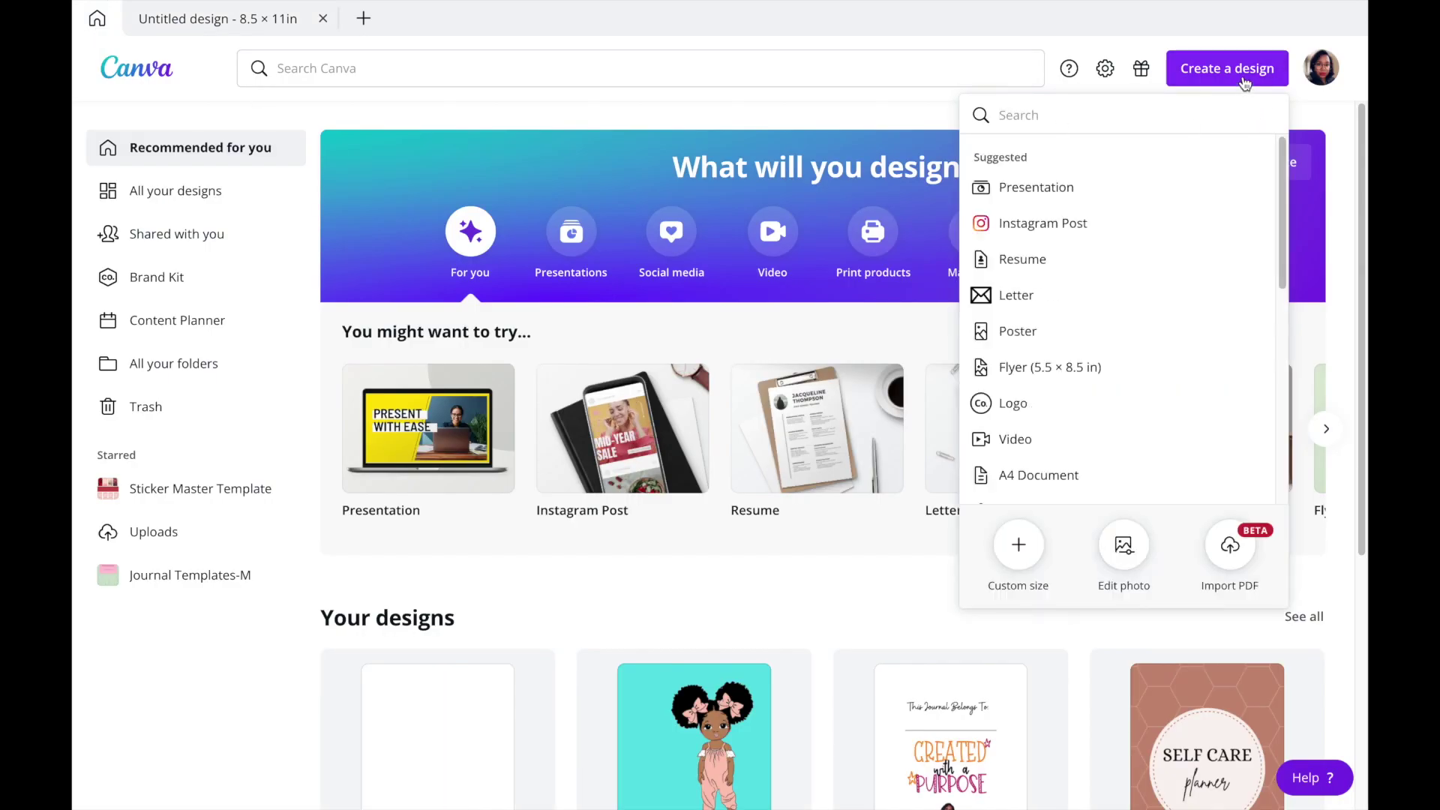
click(1193, 81)
click(1246, 75)
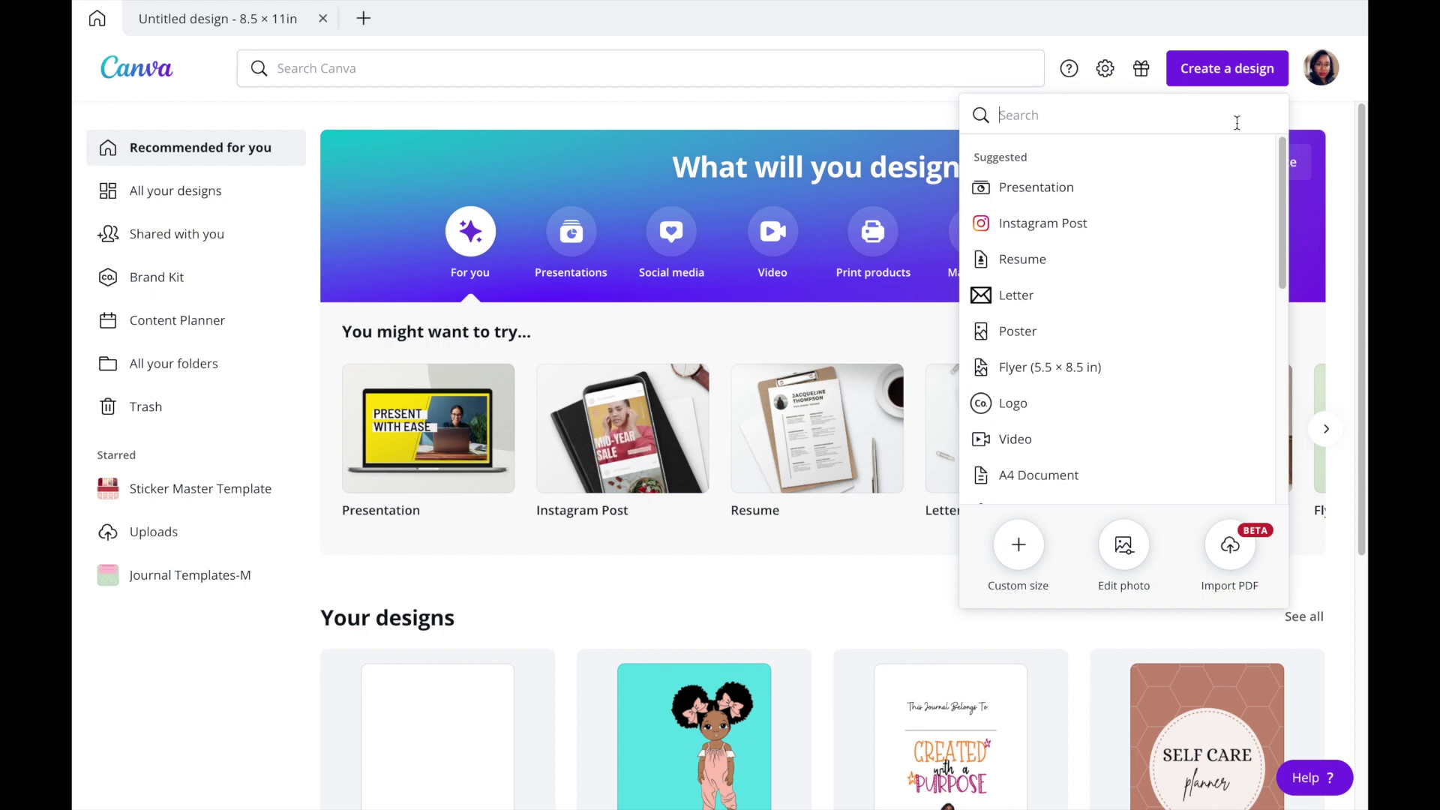
text(book)
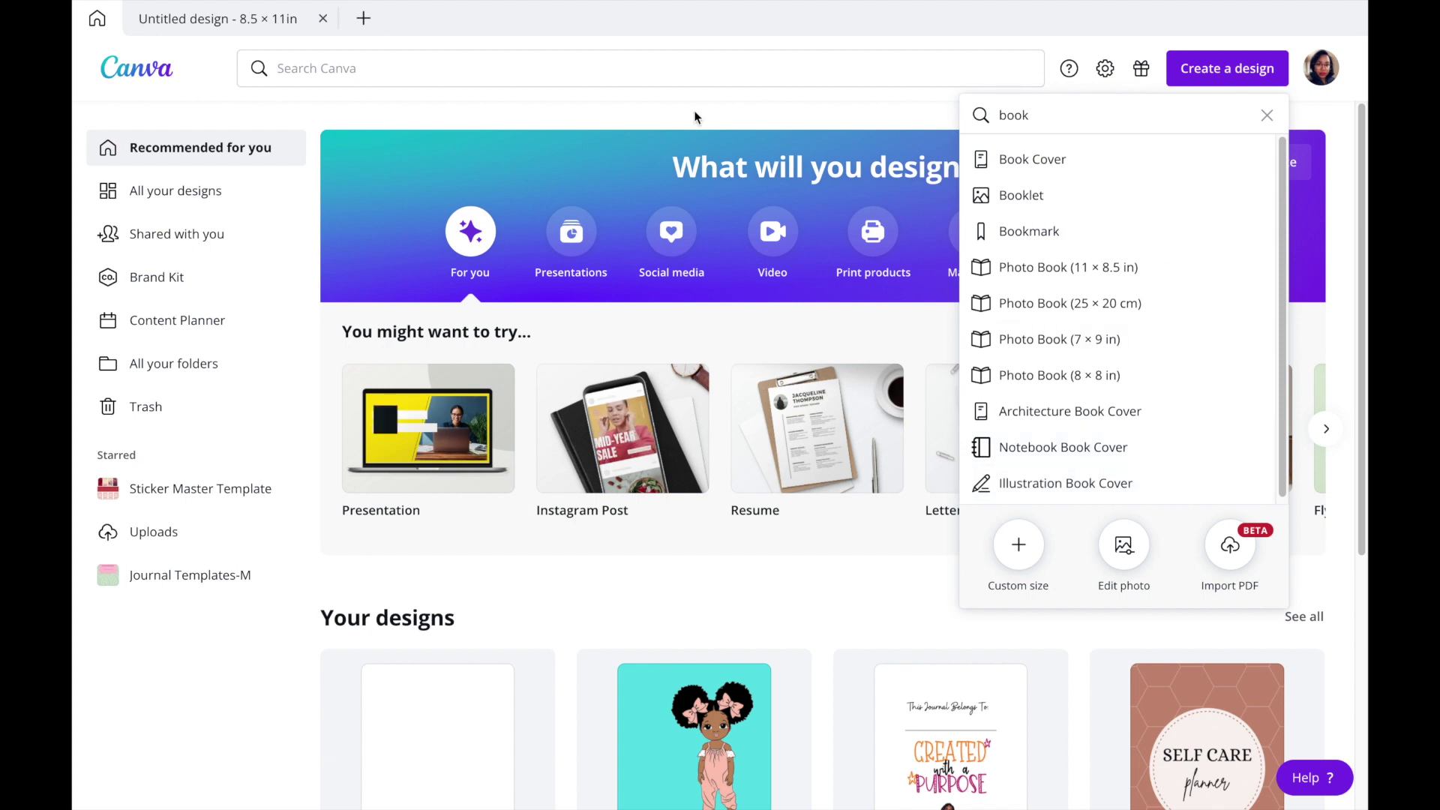
Step: Return to the untitled 8.5 × 11 in design and look through more of the suggested templates
click(216, 20)
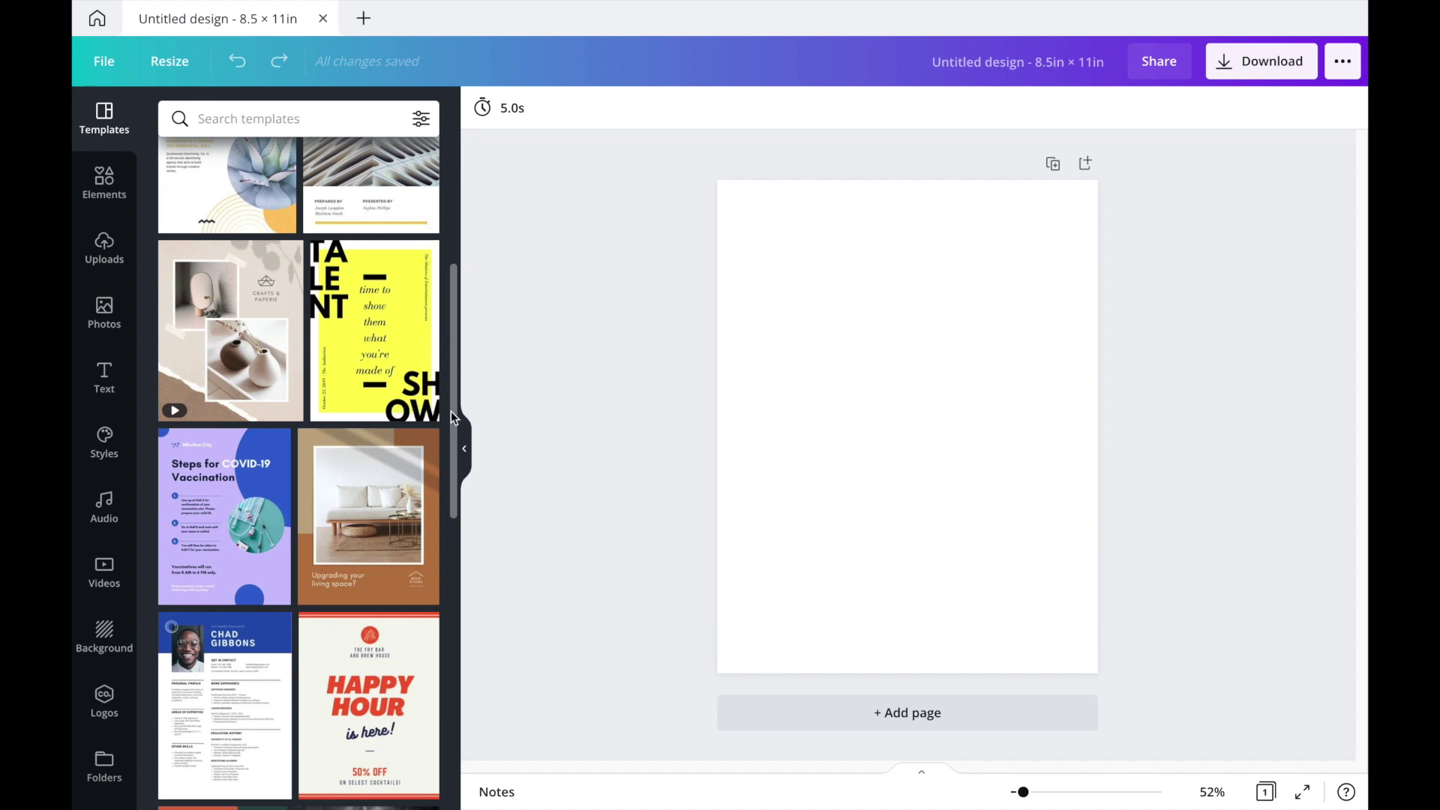
scroll(369, 577, down, 5)
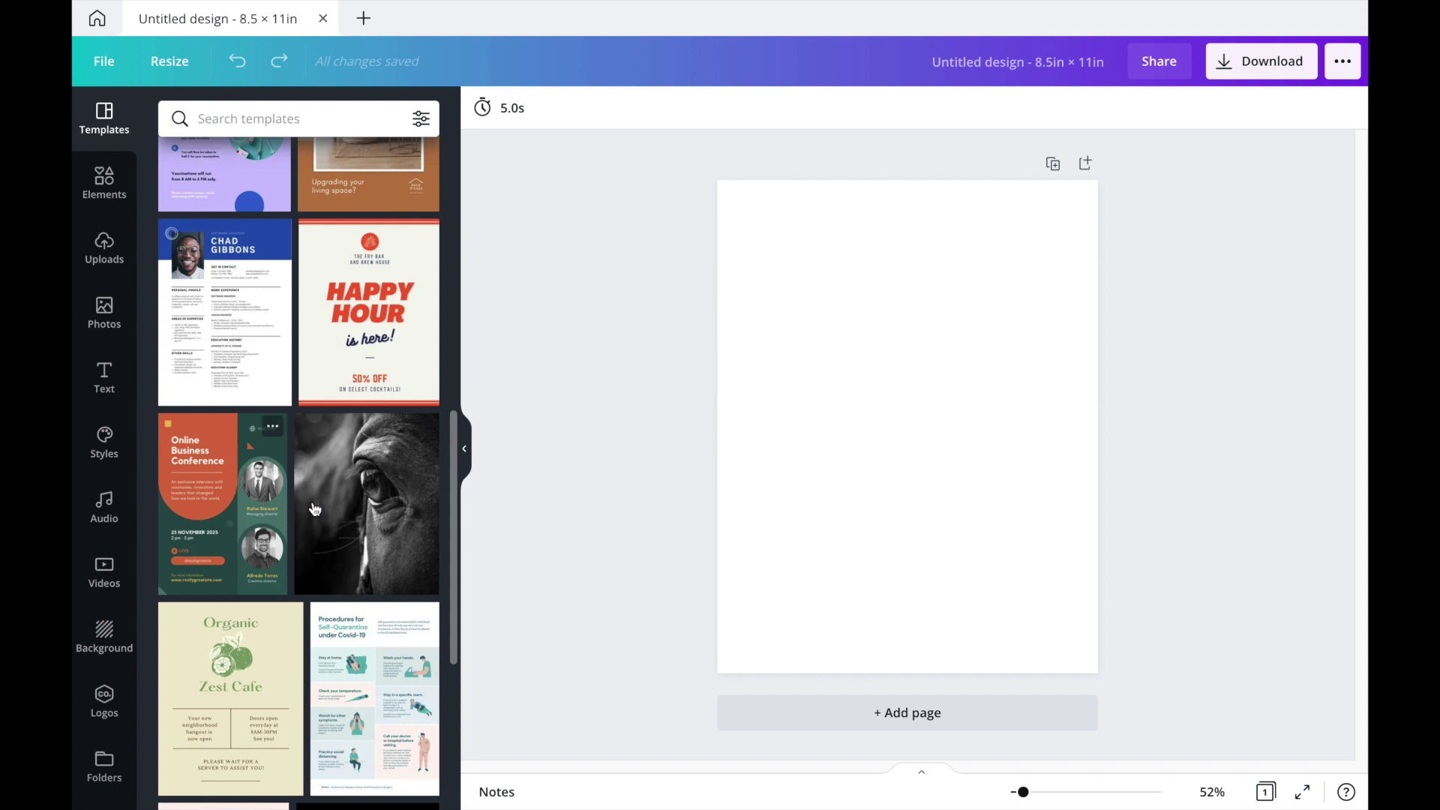
drag(457, 475, 450, 172)
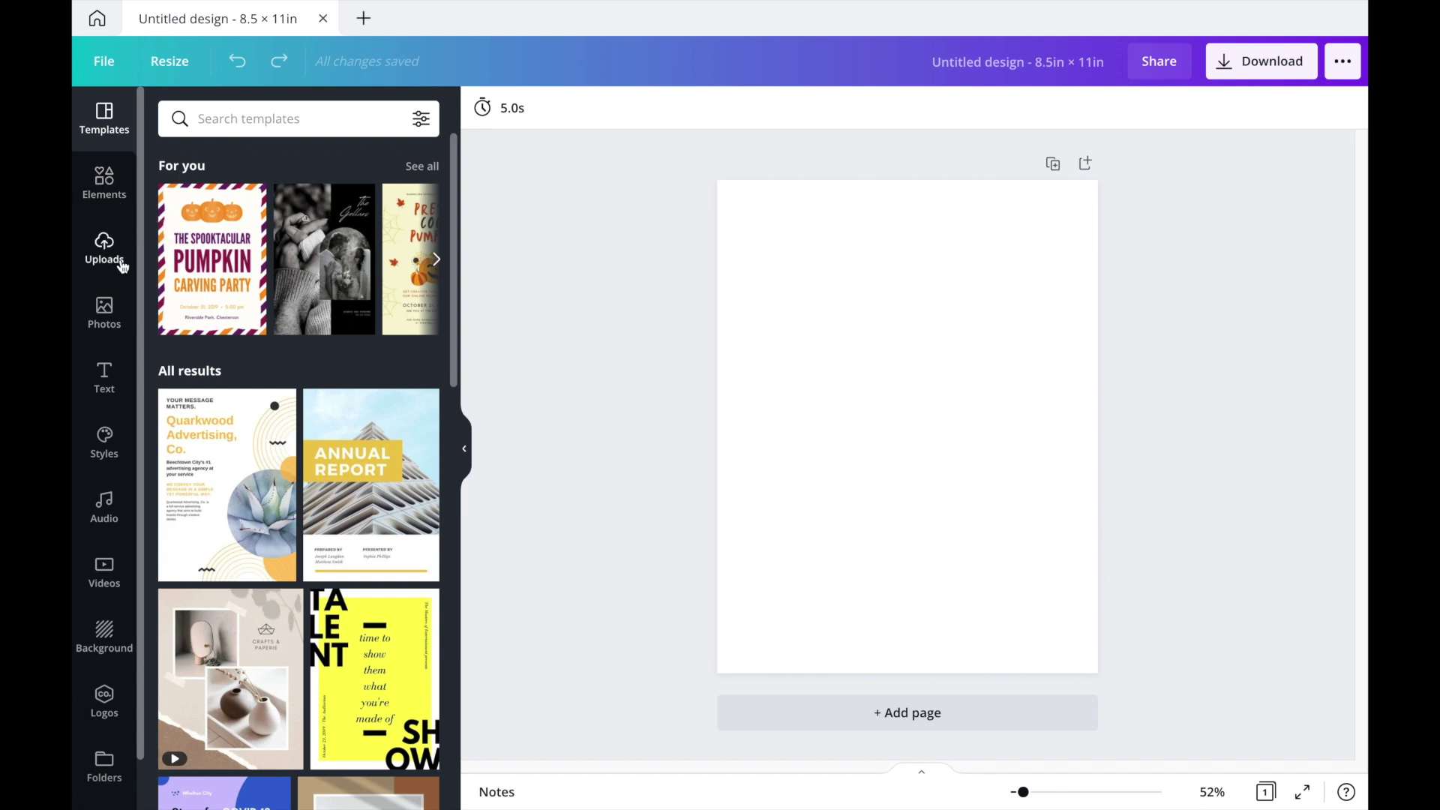
Step: Look through the element categories, from recently used items and shapes to charts, frames and grids
click(105, 180)
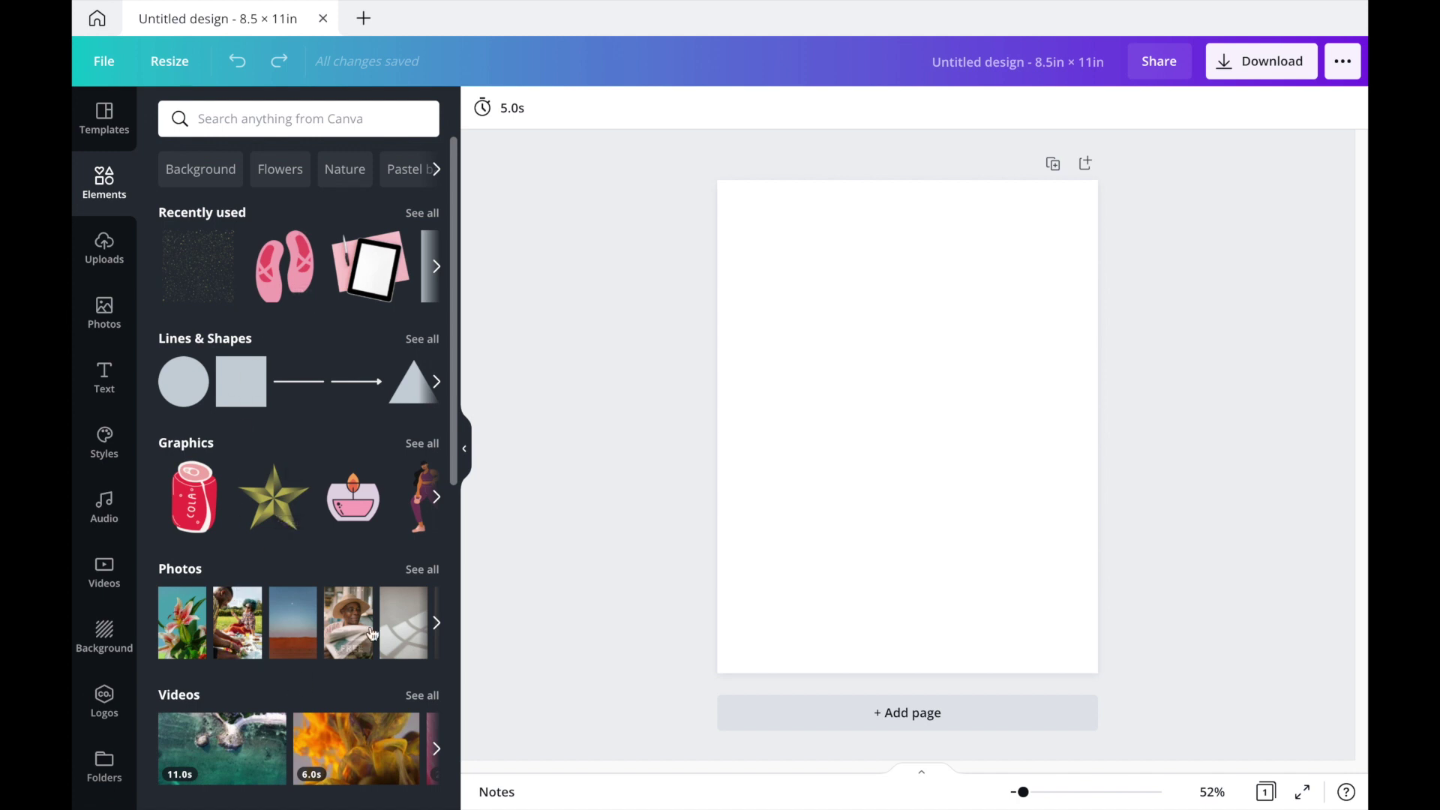
scroll(447, 375, down, 2)
drag(450, 398, 468, 324)
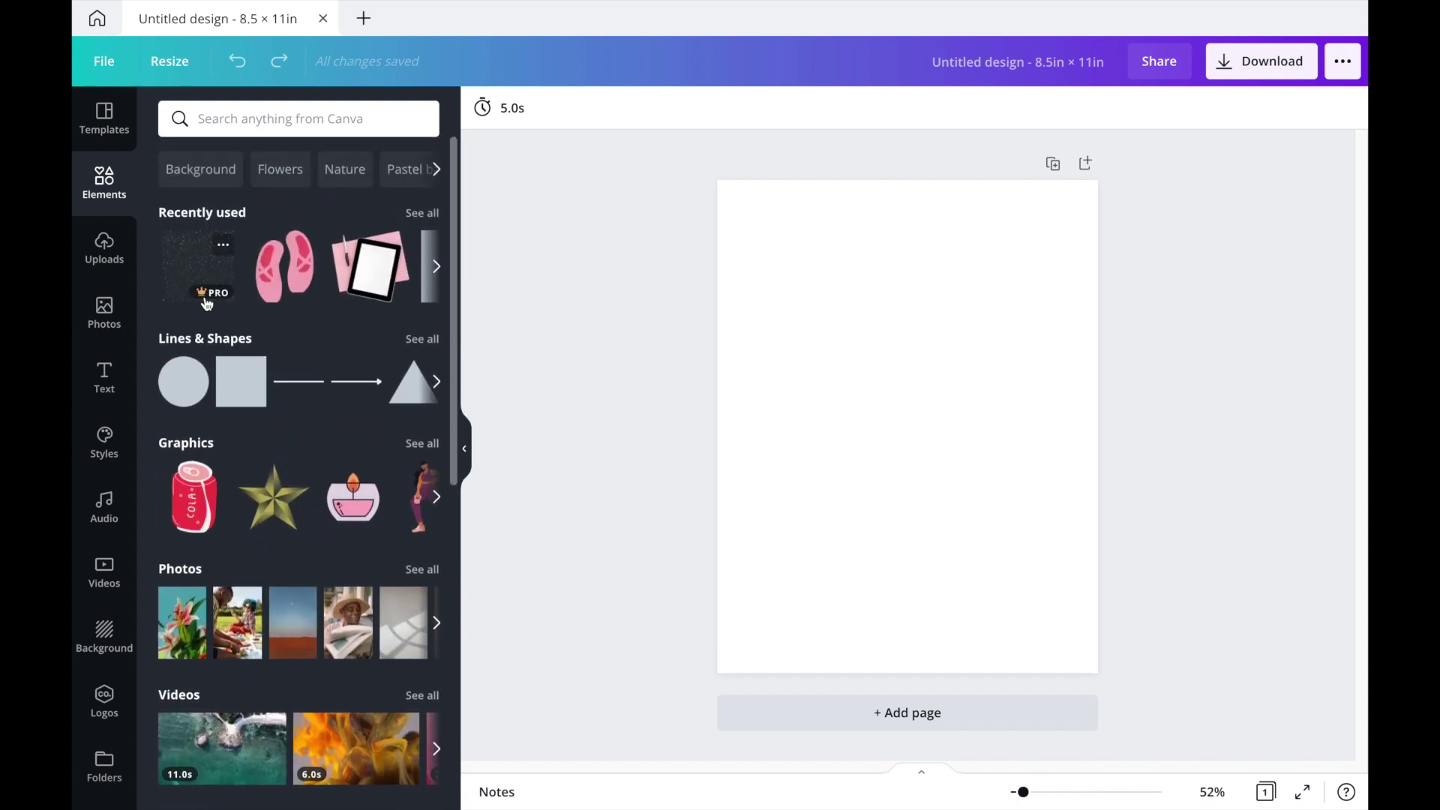
drag(453, 349, 445, 705)
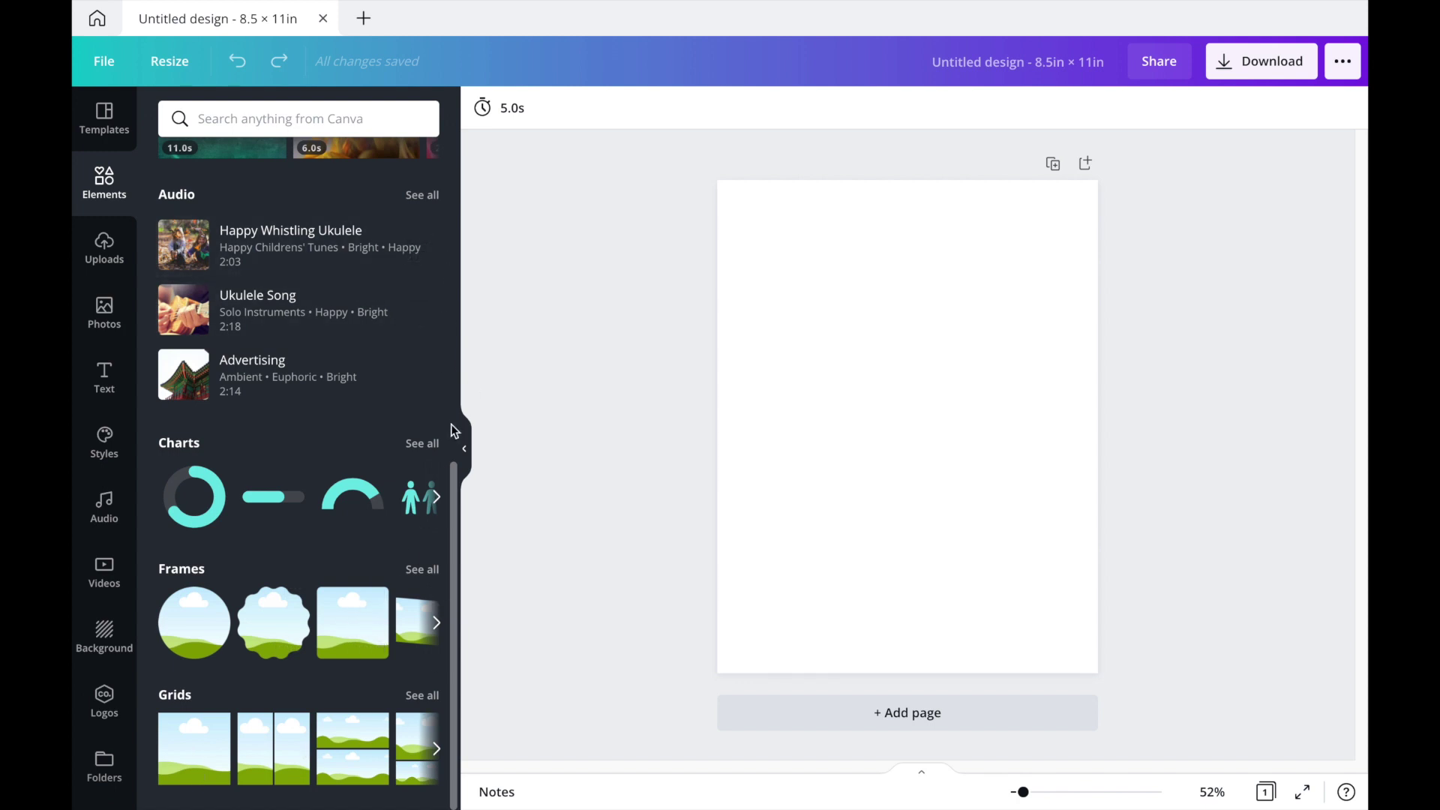
drag(454, 475, 441, 172)
scroll(395, 162, up, 1)
Step: Search the elements for "giraffe" and look through the results
click(315, 124)
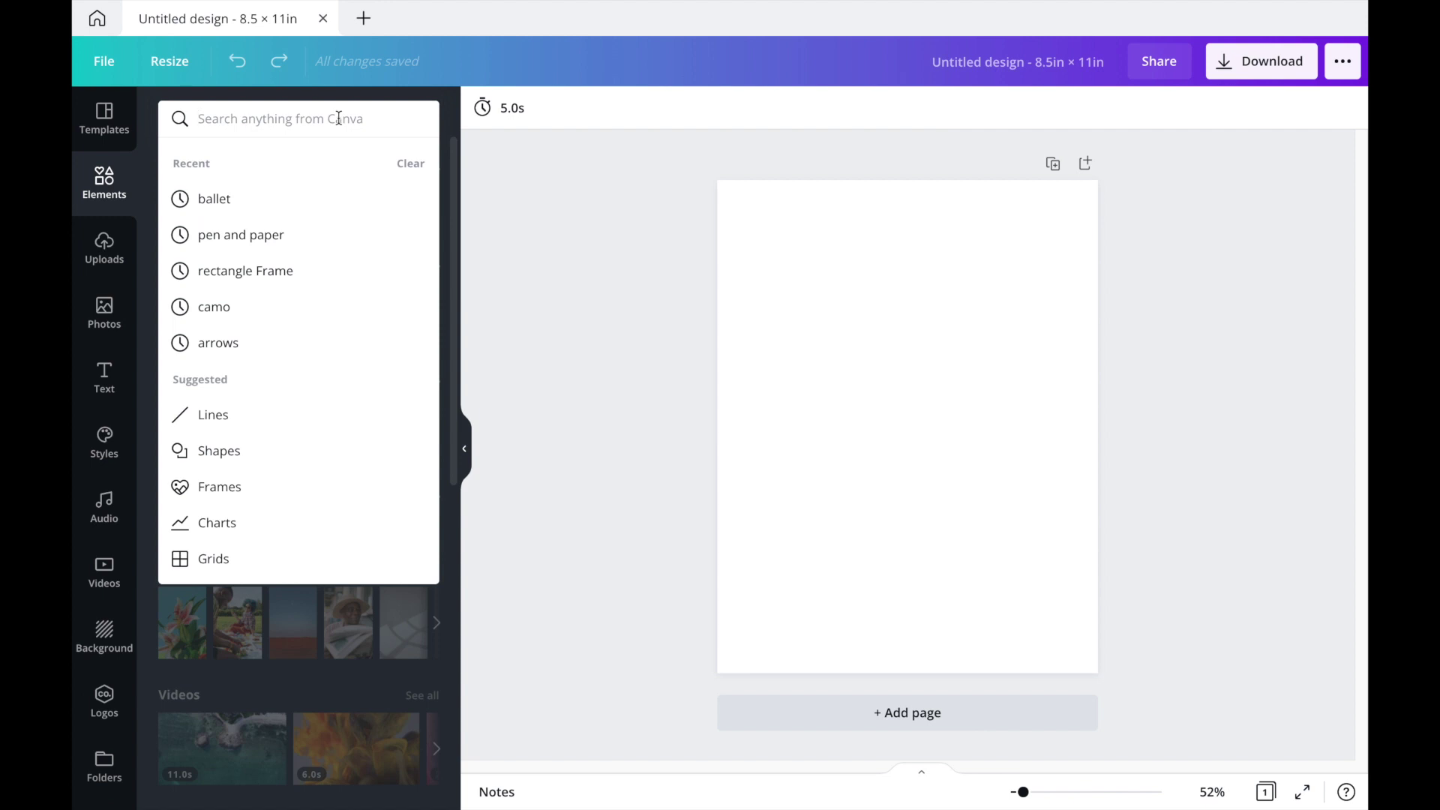
text(z)
key(BackSpace)
text(giraf)
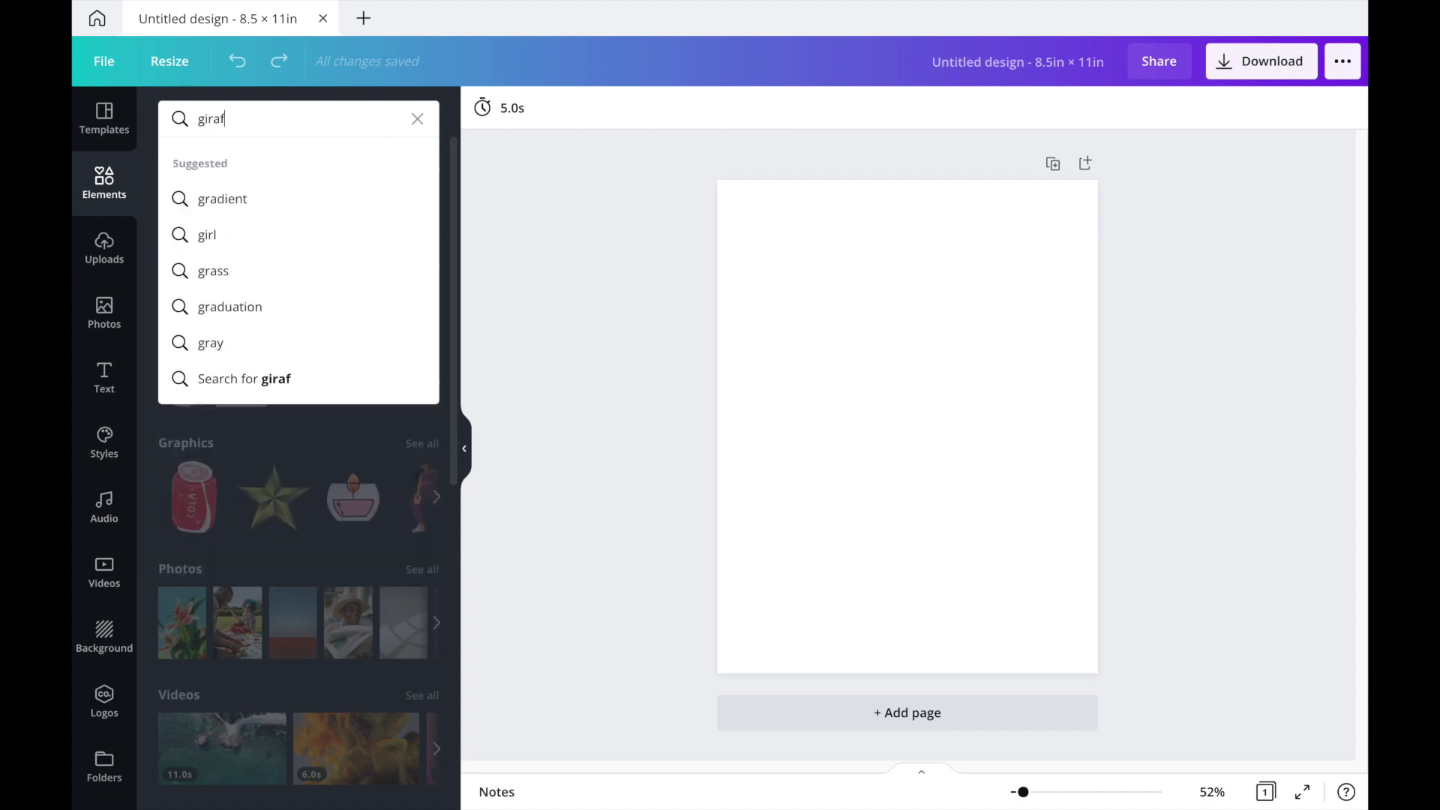
text(fe)
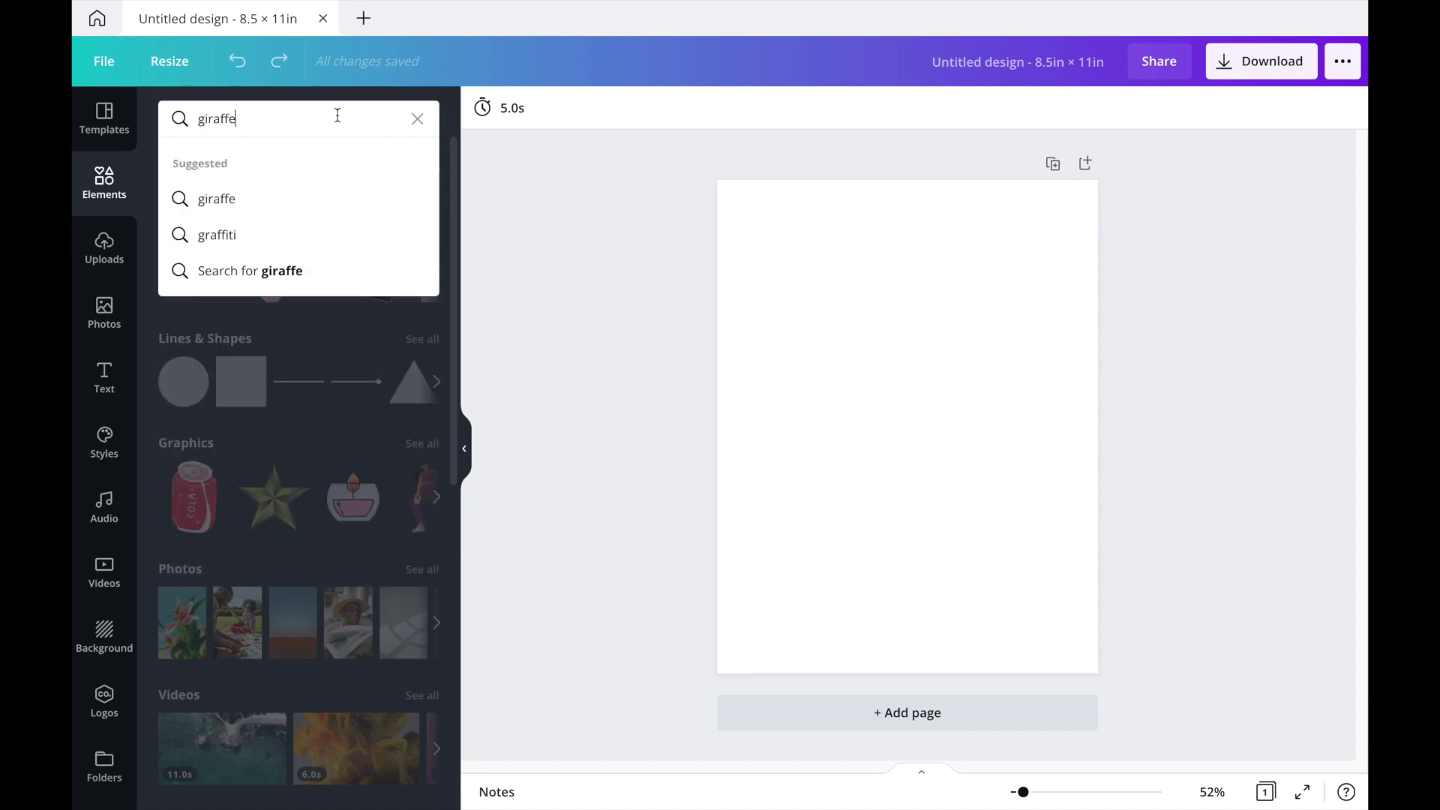
click(236, 197)
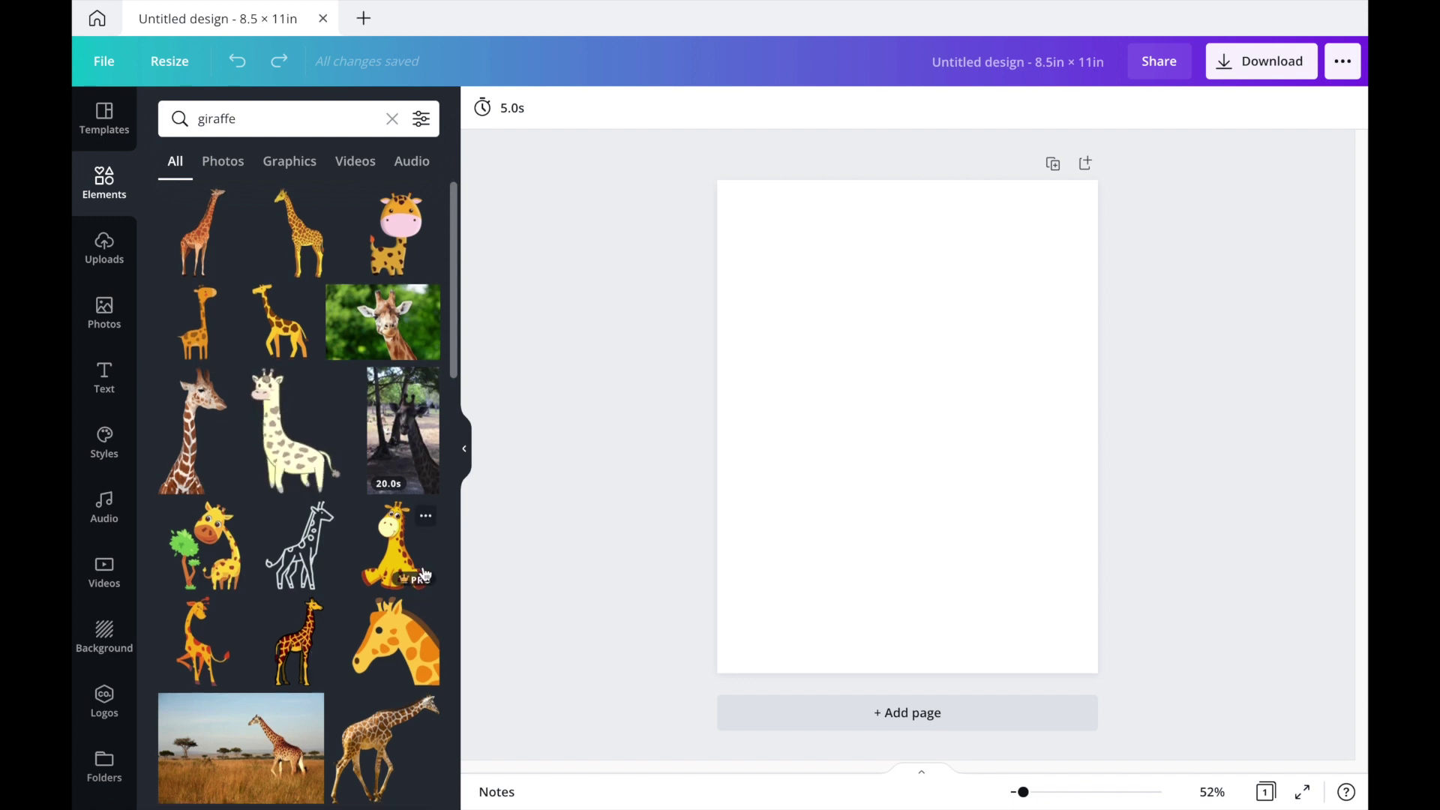
scroll(323, 684, down, 5)
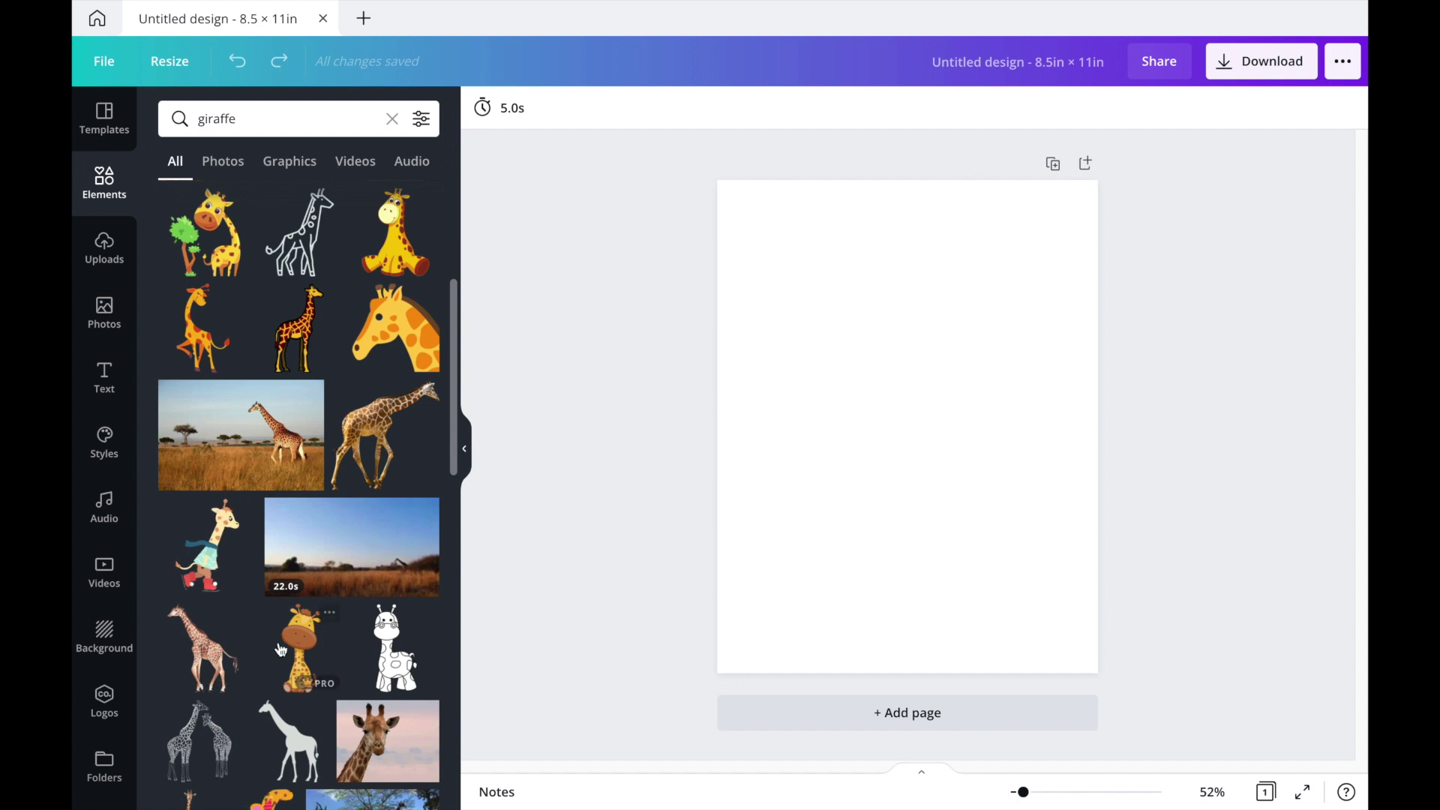
scroll(382, 634, down, 8)
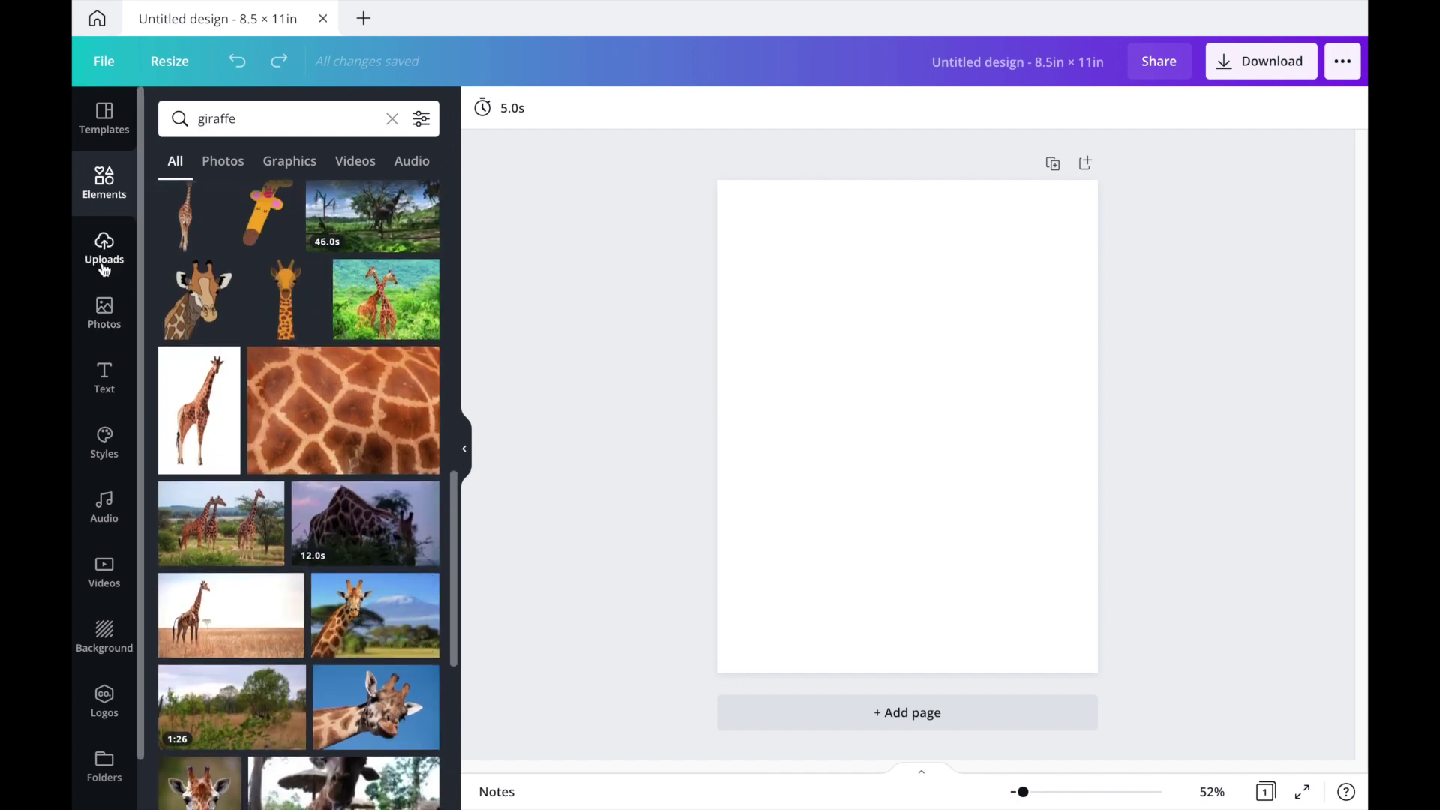
Step: Search the photo library for "giraffe" and look through the pictures
click(103, 309)
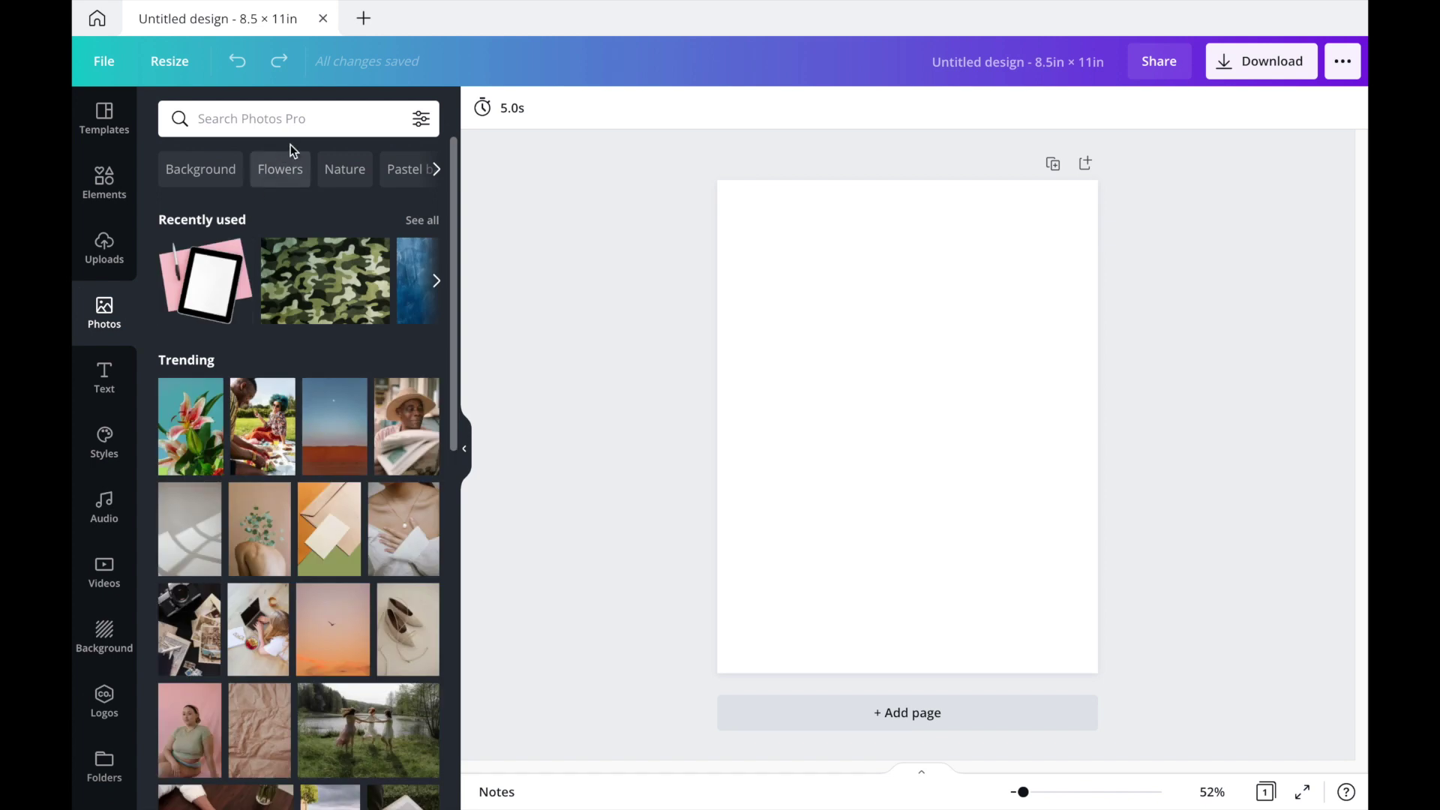
click(297, 122)
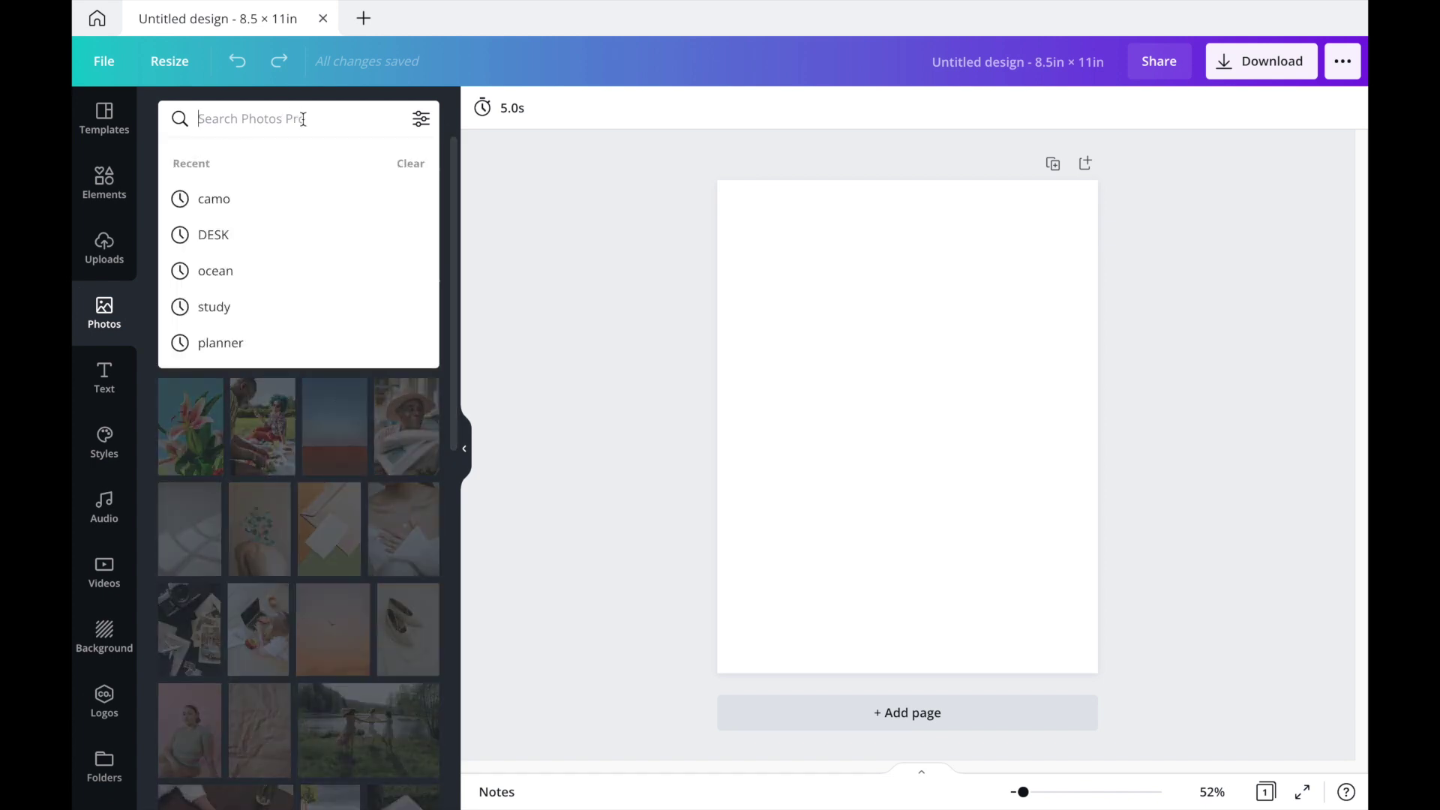
text(giraffe)
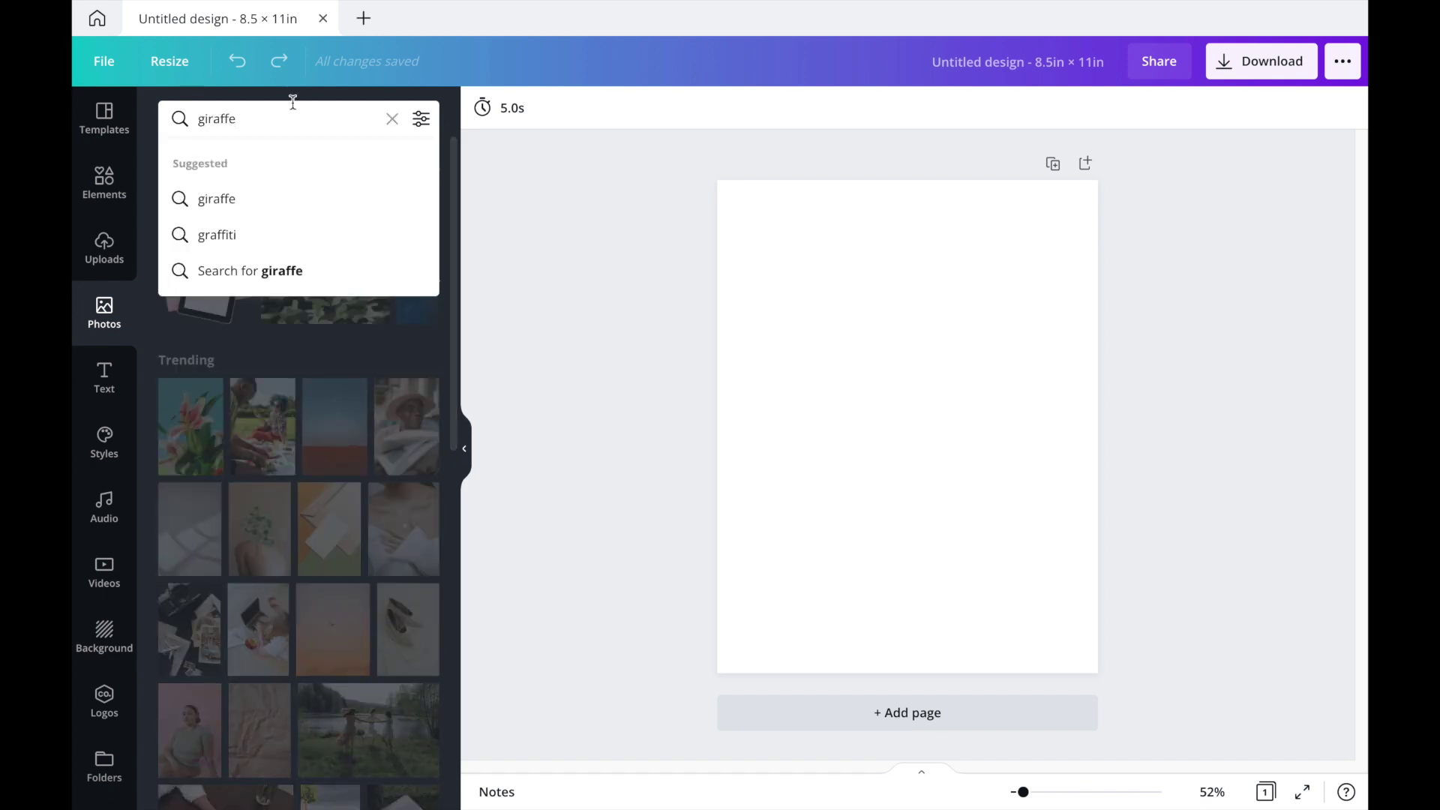
click(236, 210)
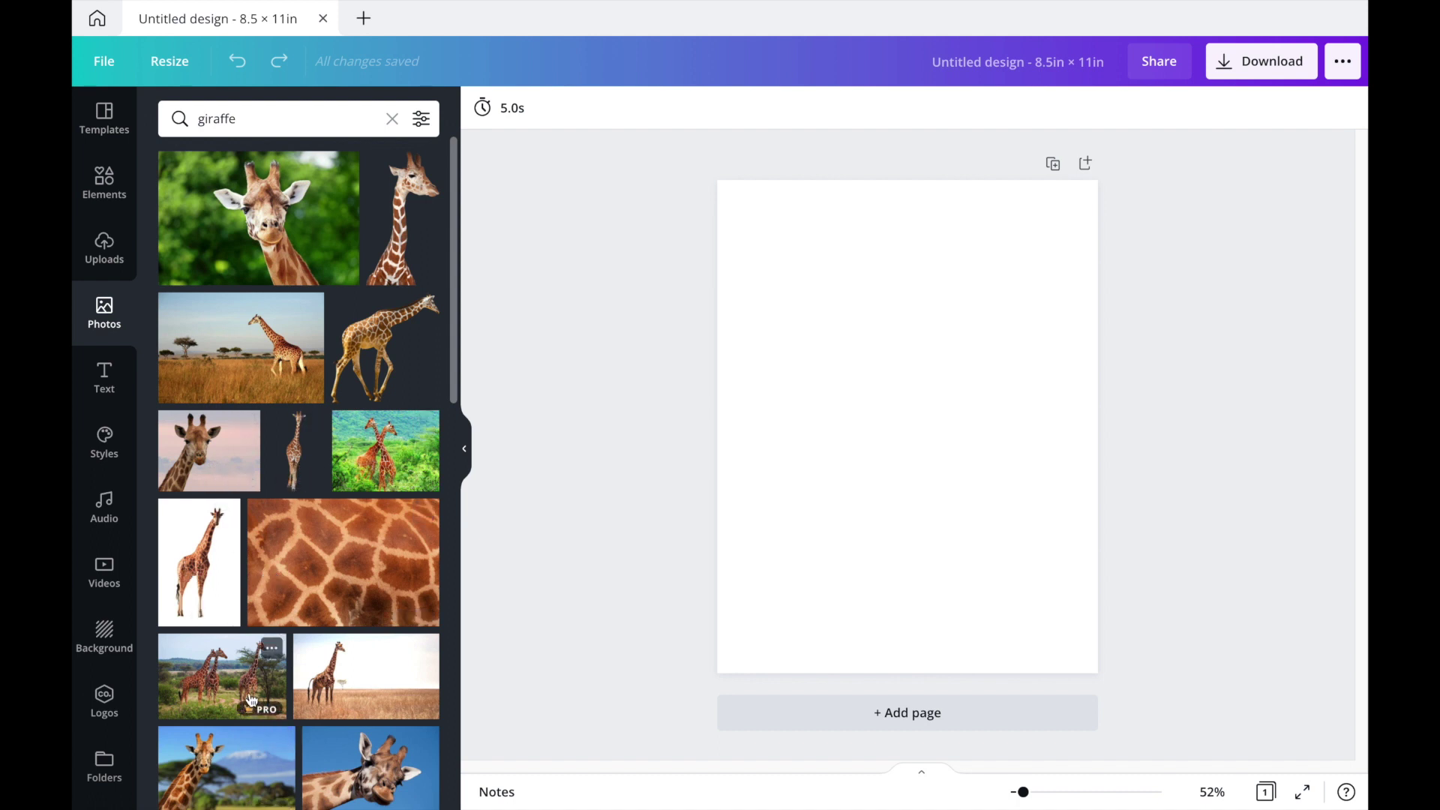
scroll(349, 701, down, 1)
scroll(332, 743, down, 1)
scroll(234, 743, down, 4)
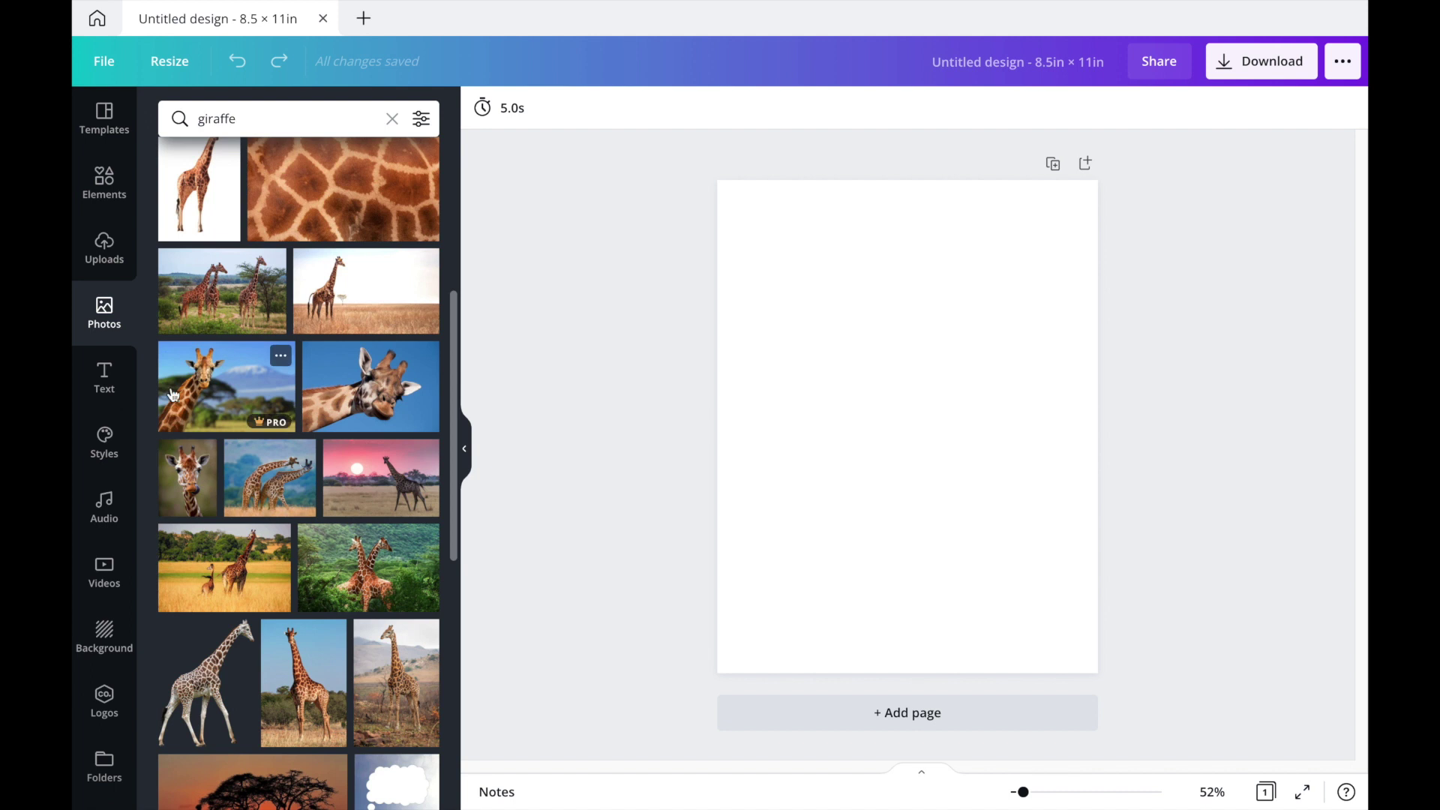
Step: Add a default heading text box to the blank page
click(106, 378)
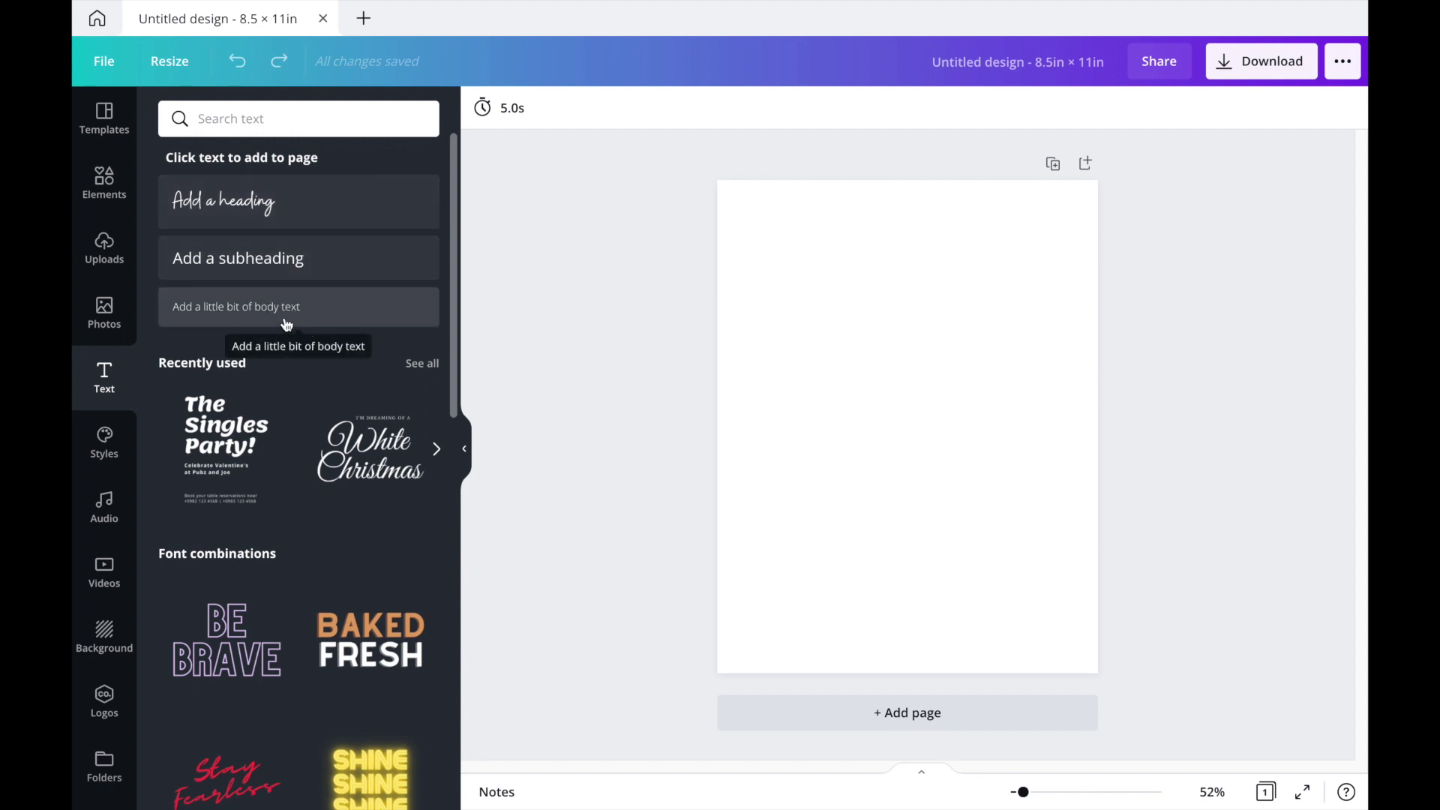
click(279, 200)
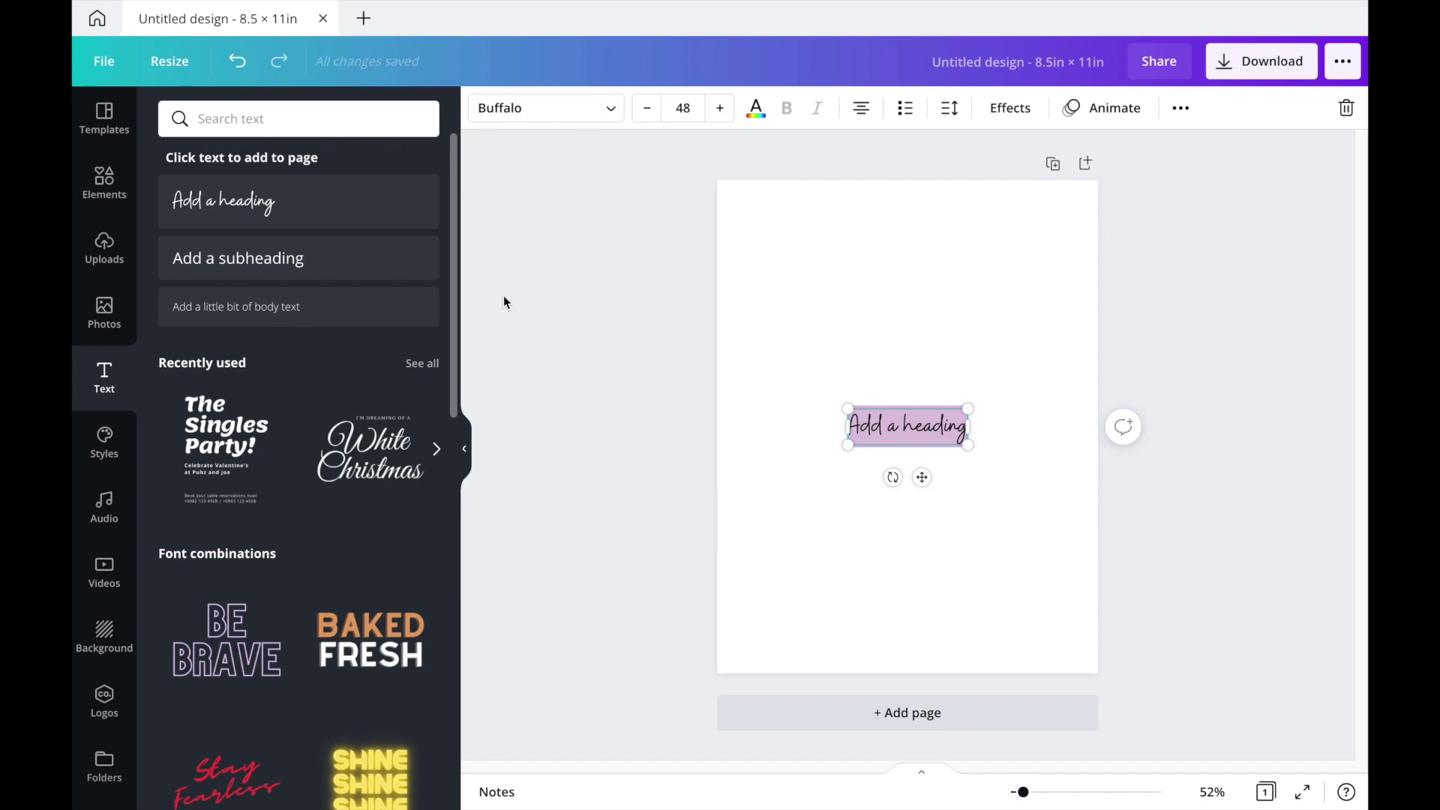
Step: Examine the fonts available for the heading, including which ones are marked as premium
click(614, 111)
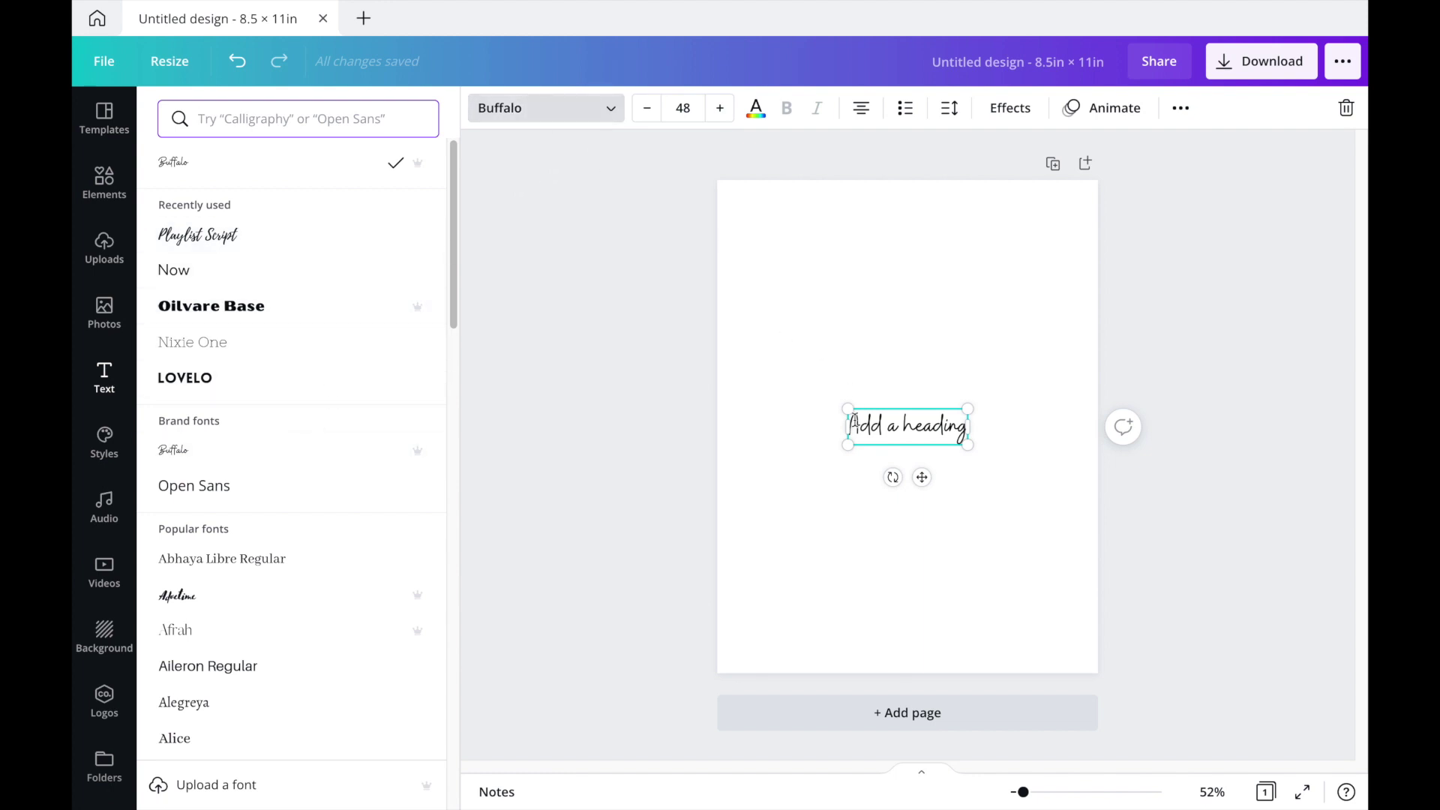
scroll(293, 465, down, 15)
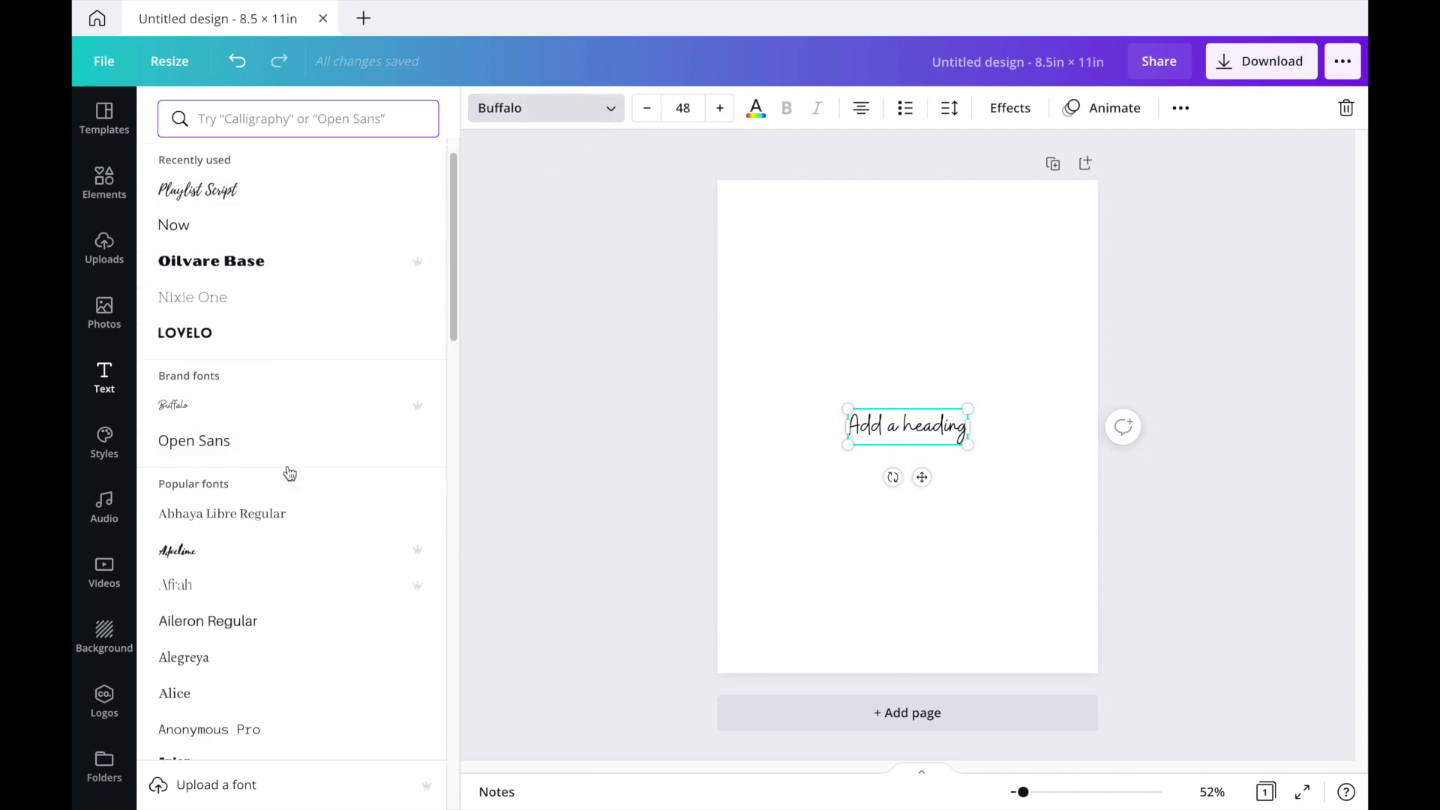
mouse_move(420, 466)
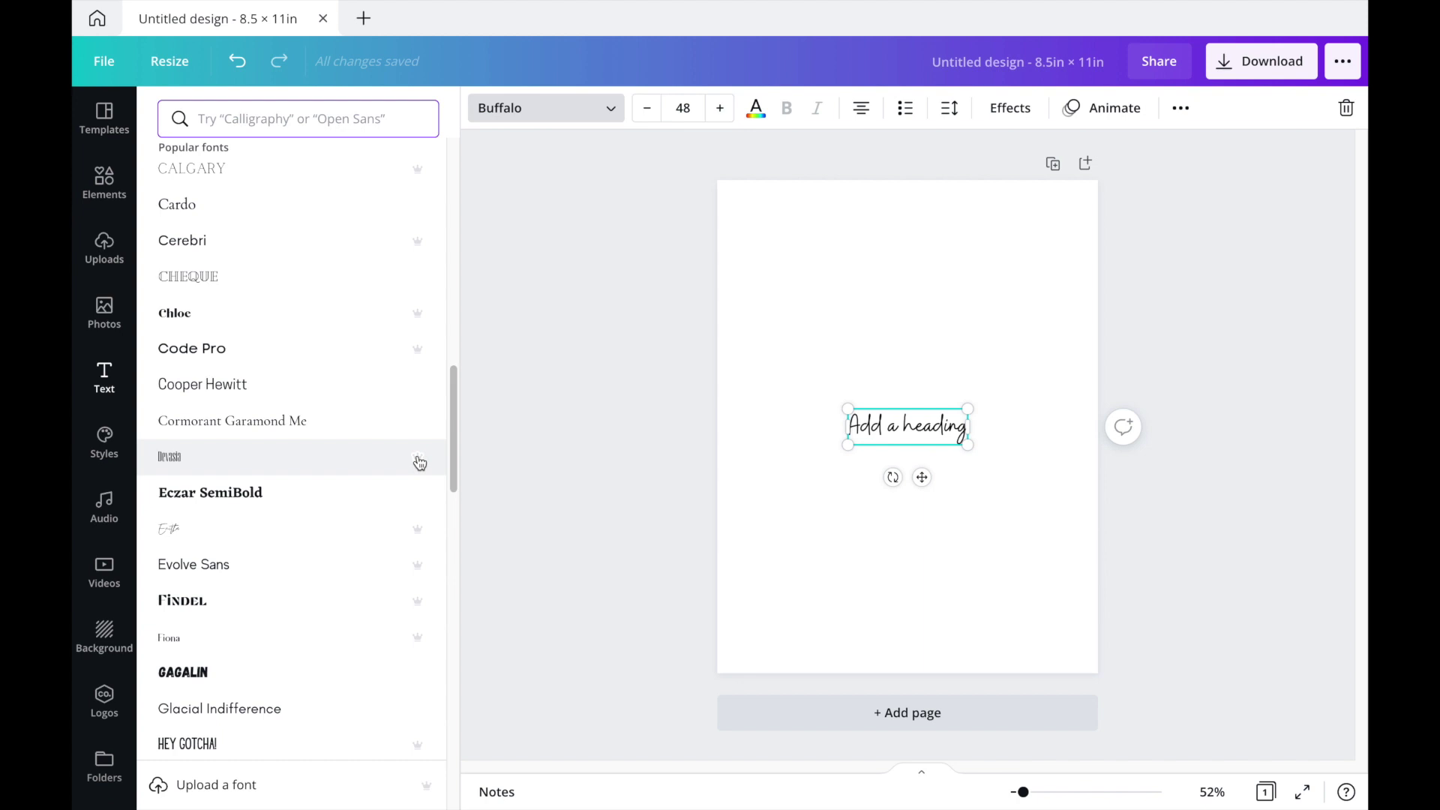
mouse_move(421, 359)
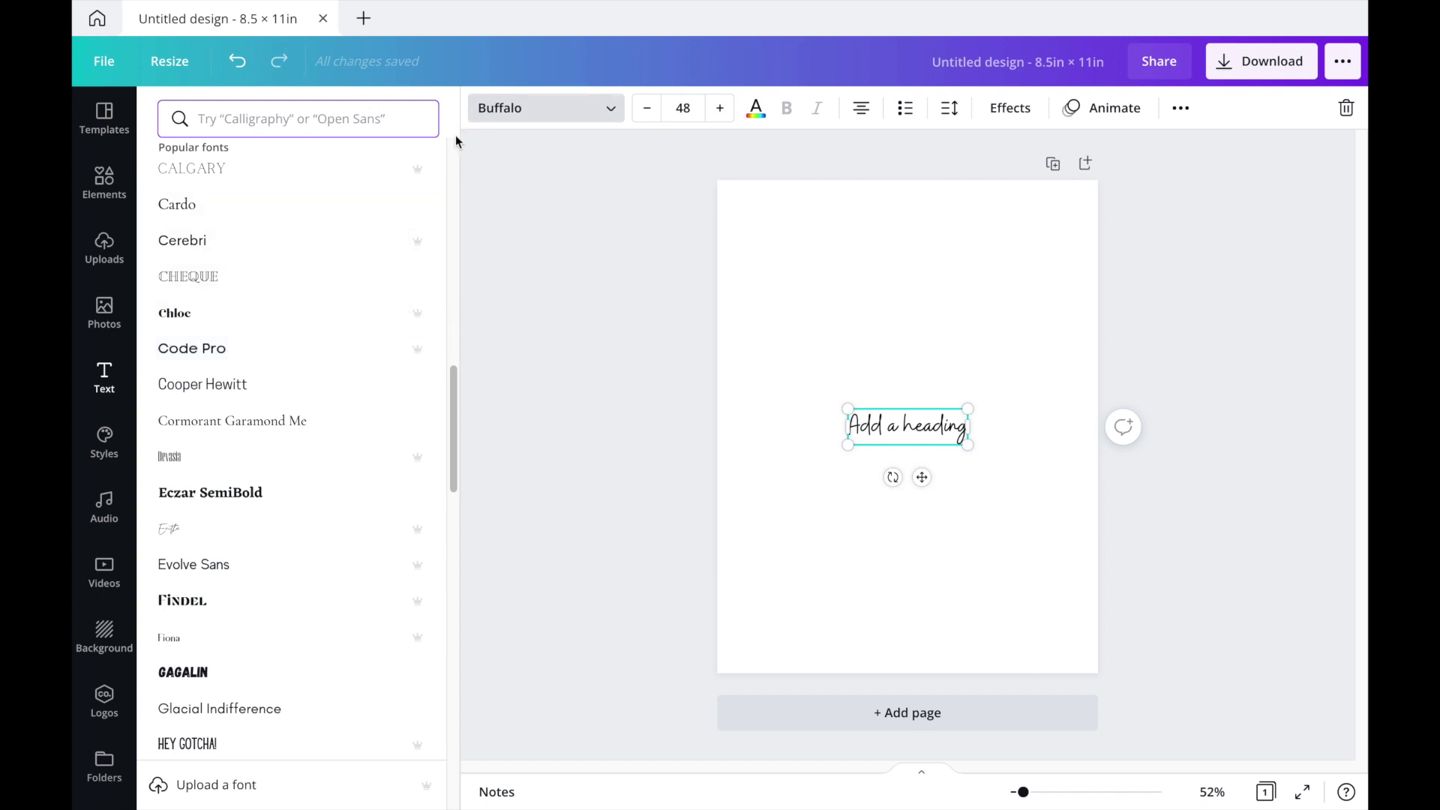
scroll(381, 508, down, 3)
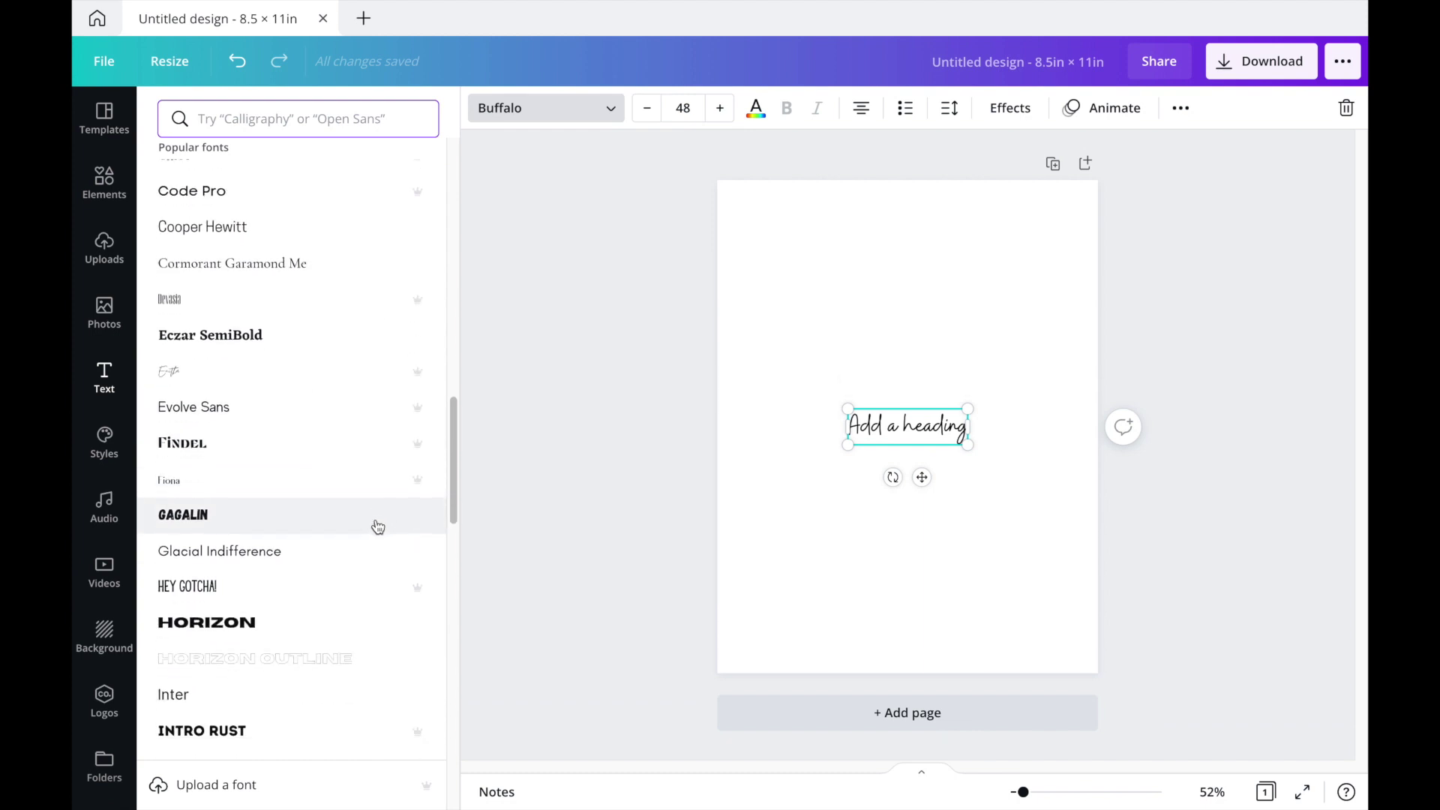
scroll(379, 524, down, 1)
scroll(343, 570, down, 7)
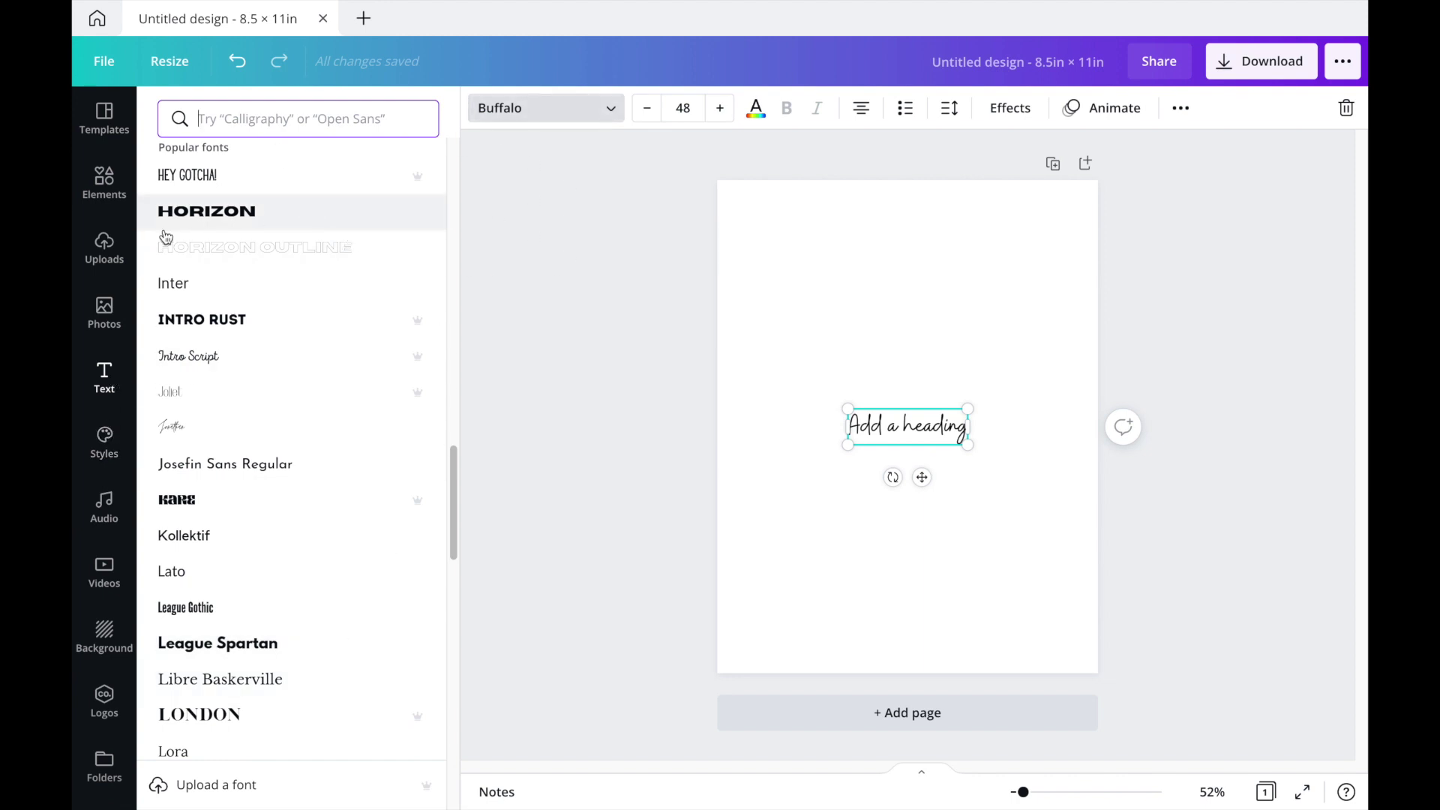
Step: Look through the trending font and colour style sets, including the colour palettes on their own
click(105, 444)
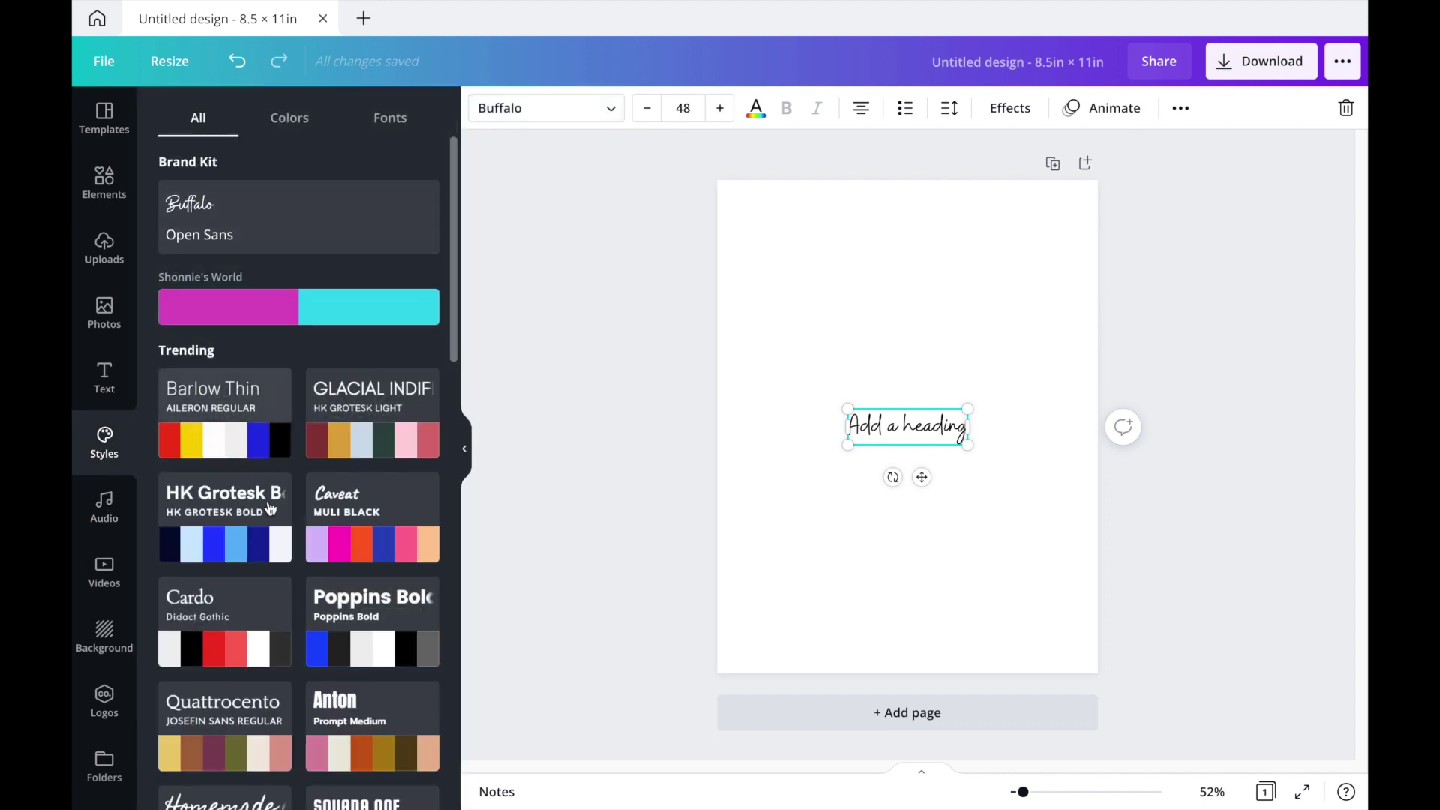
scroll(397, 679, down, 1)
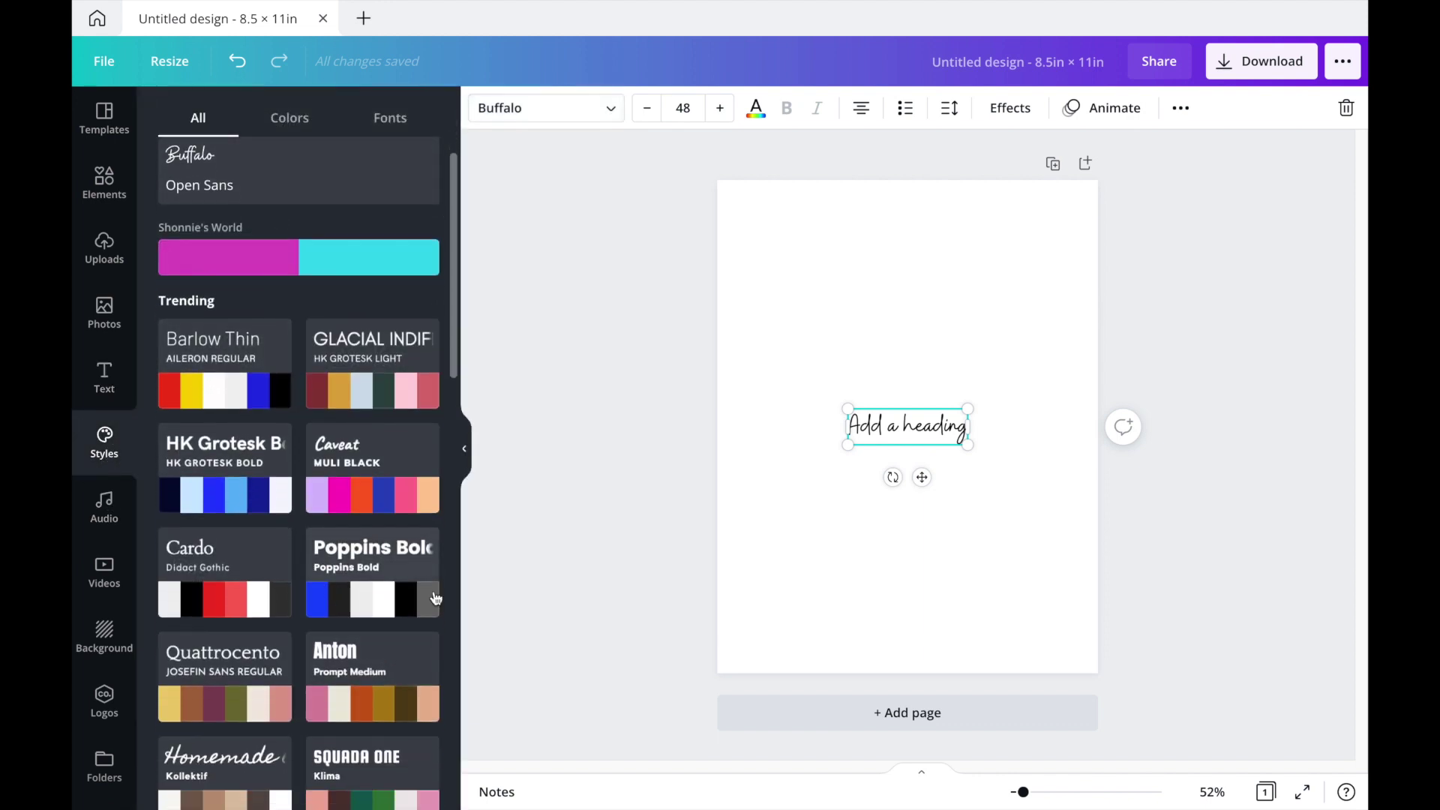
click(291, 120)
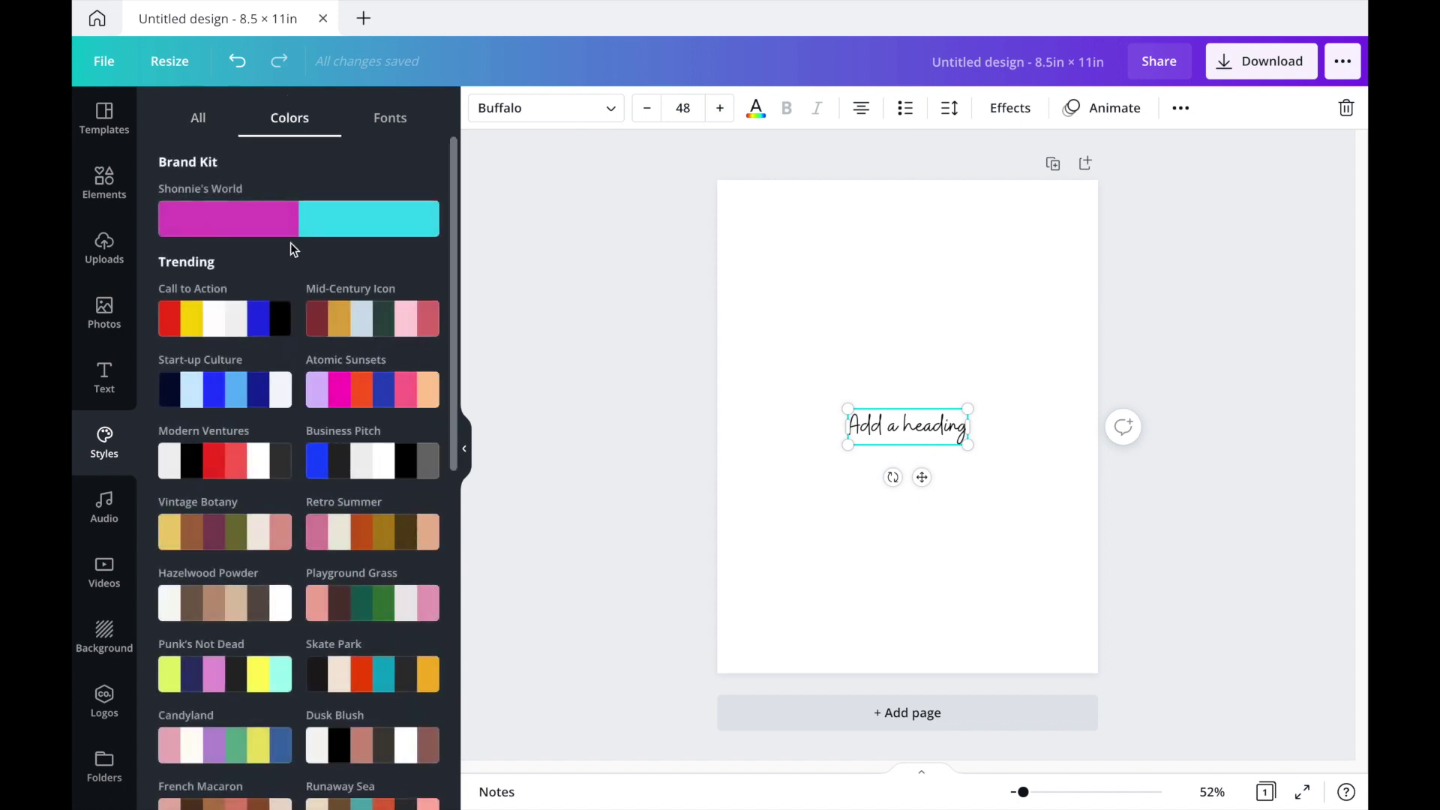
scroll(304, 668, down, 3)
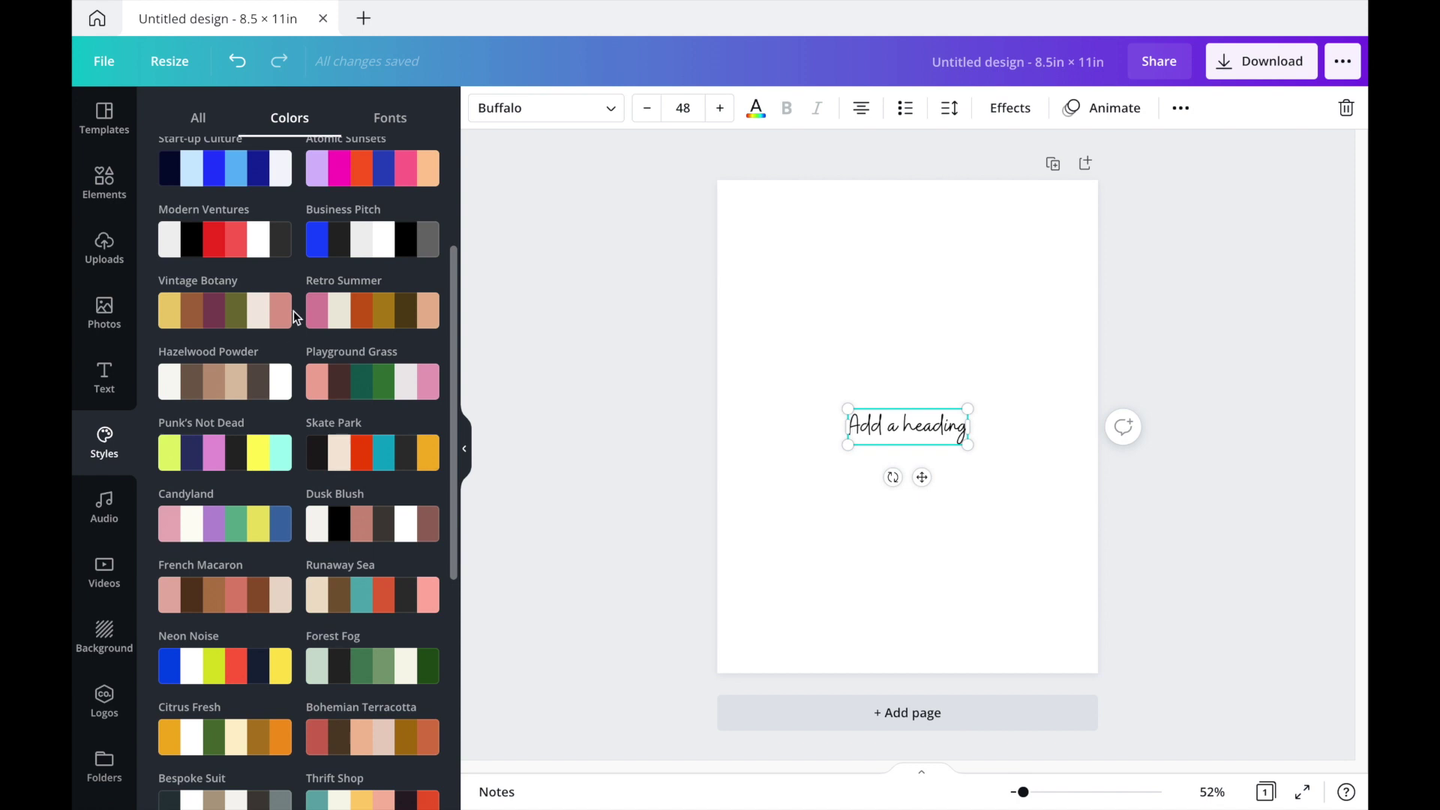
click(198, 126)
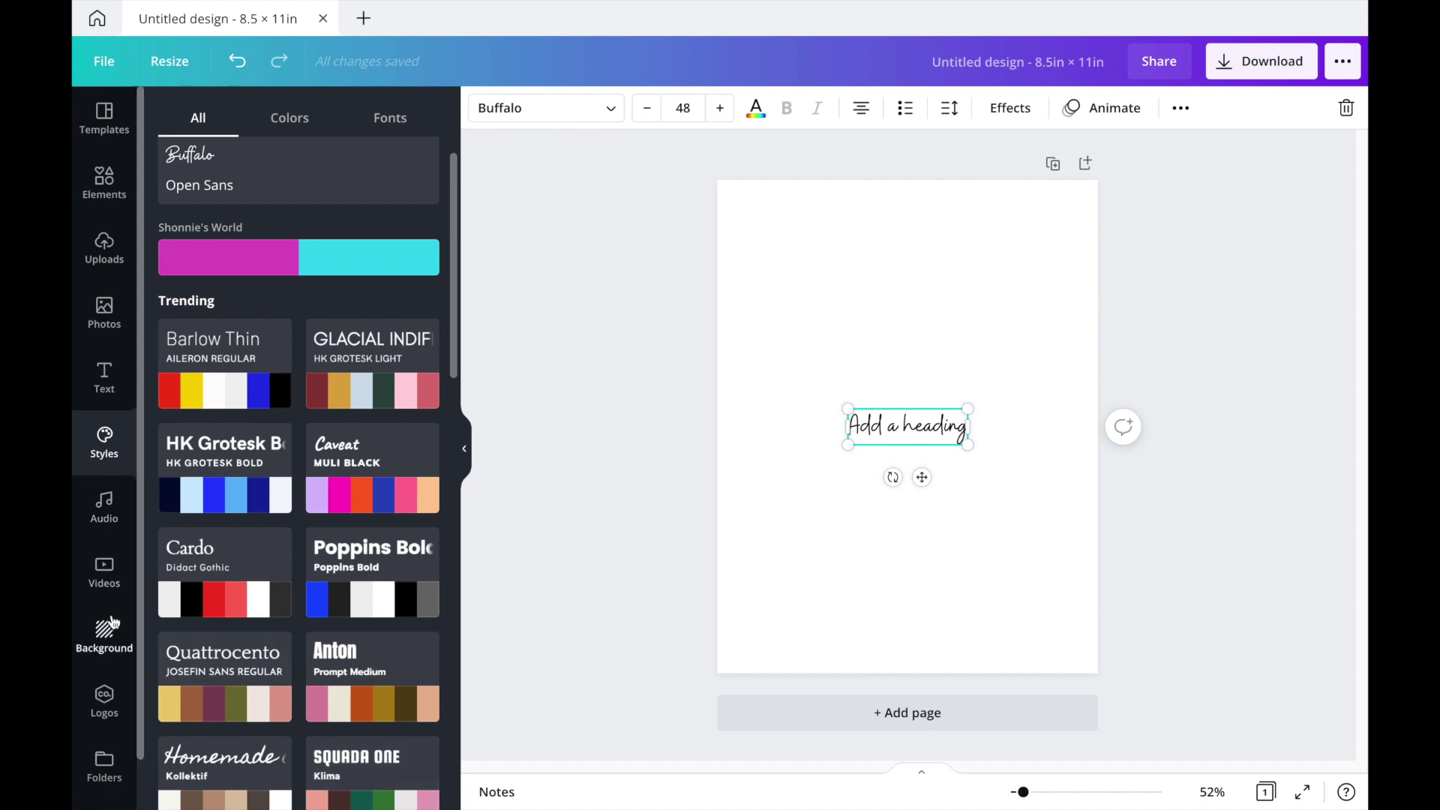
Step: Examine the available page backgrounds, from the themed categories through the full list of textures, gradients and patterns
click(108, 641)
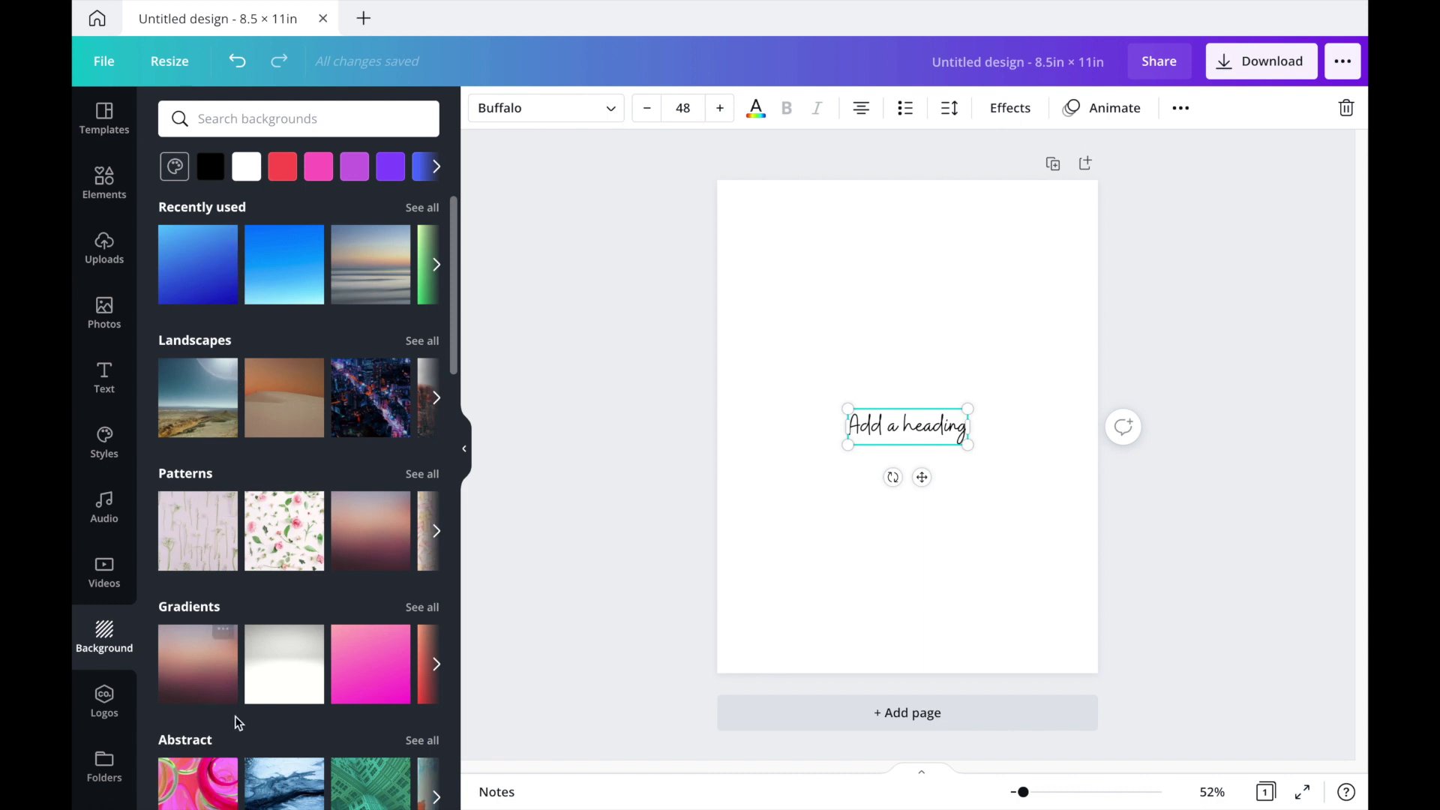
scroll(330, 696, down, 6)
scroll(333, 698, down, 5)
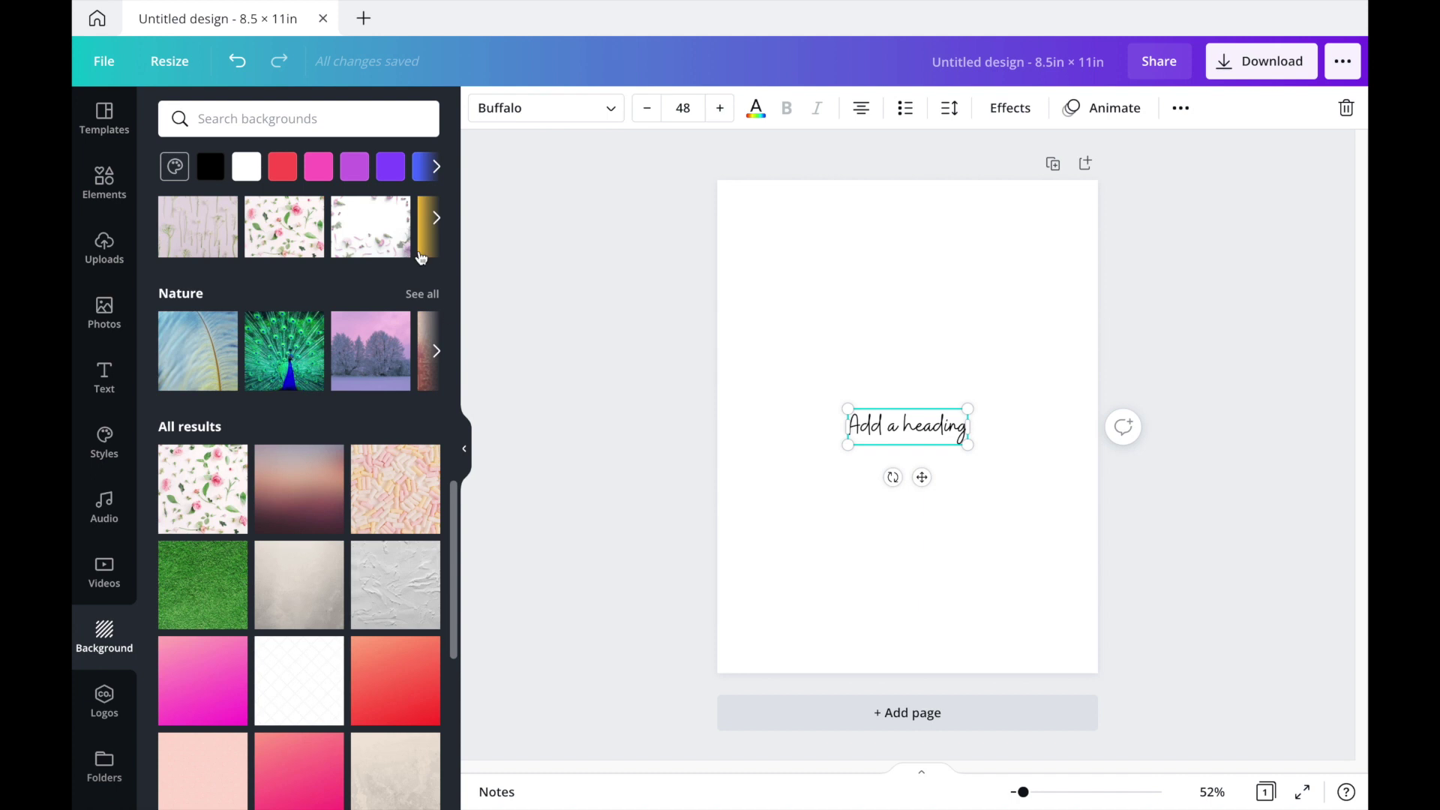
scroll(338, 601, down, 5)
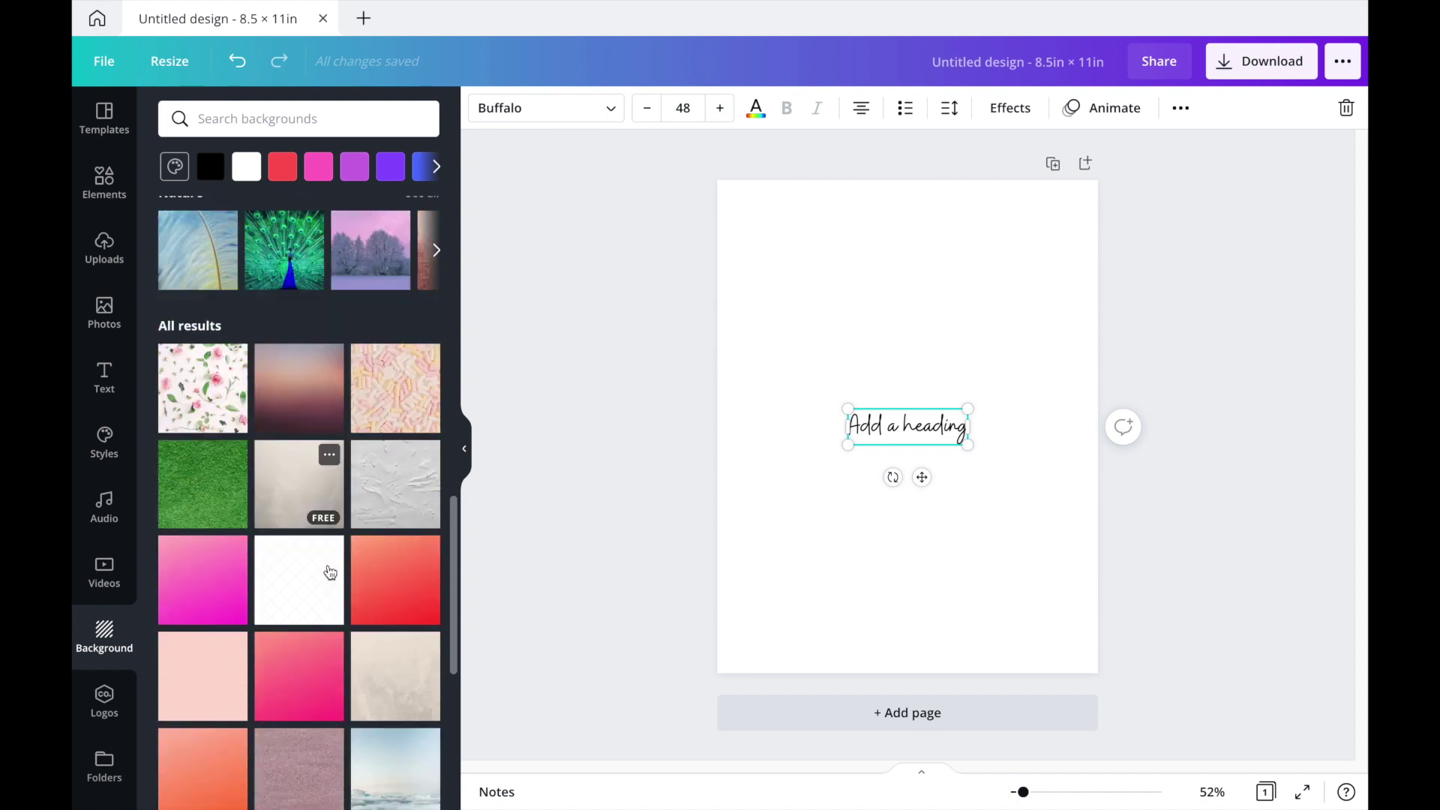
scroll(338, 600, down, 2)
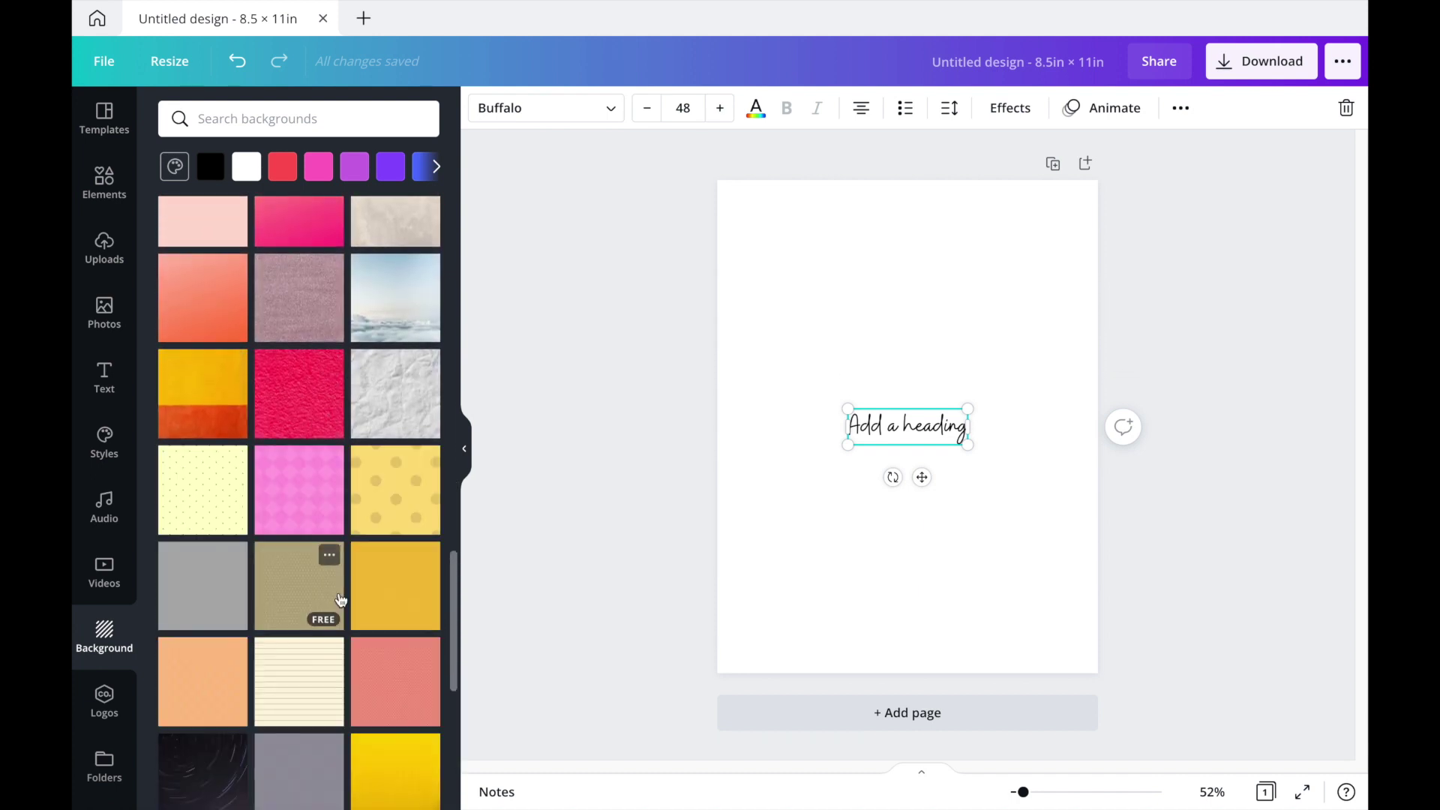
scroll(338, 593, down, 4)
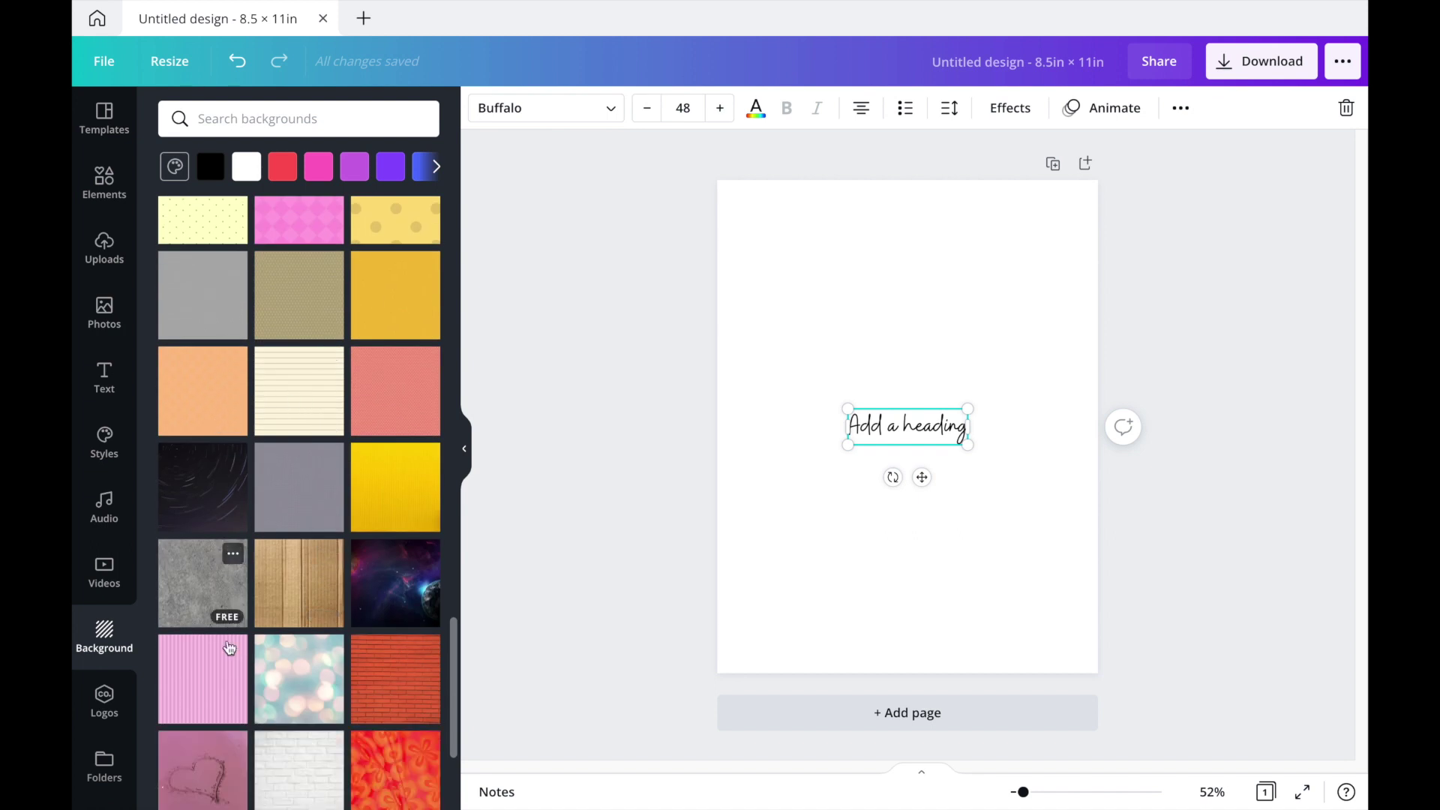
scroll(411, 750, down, 4)
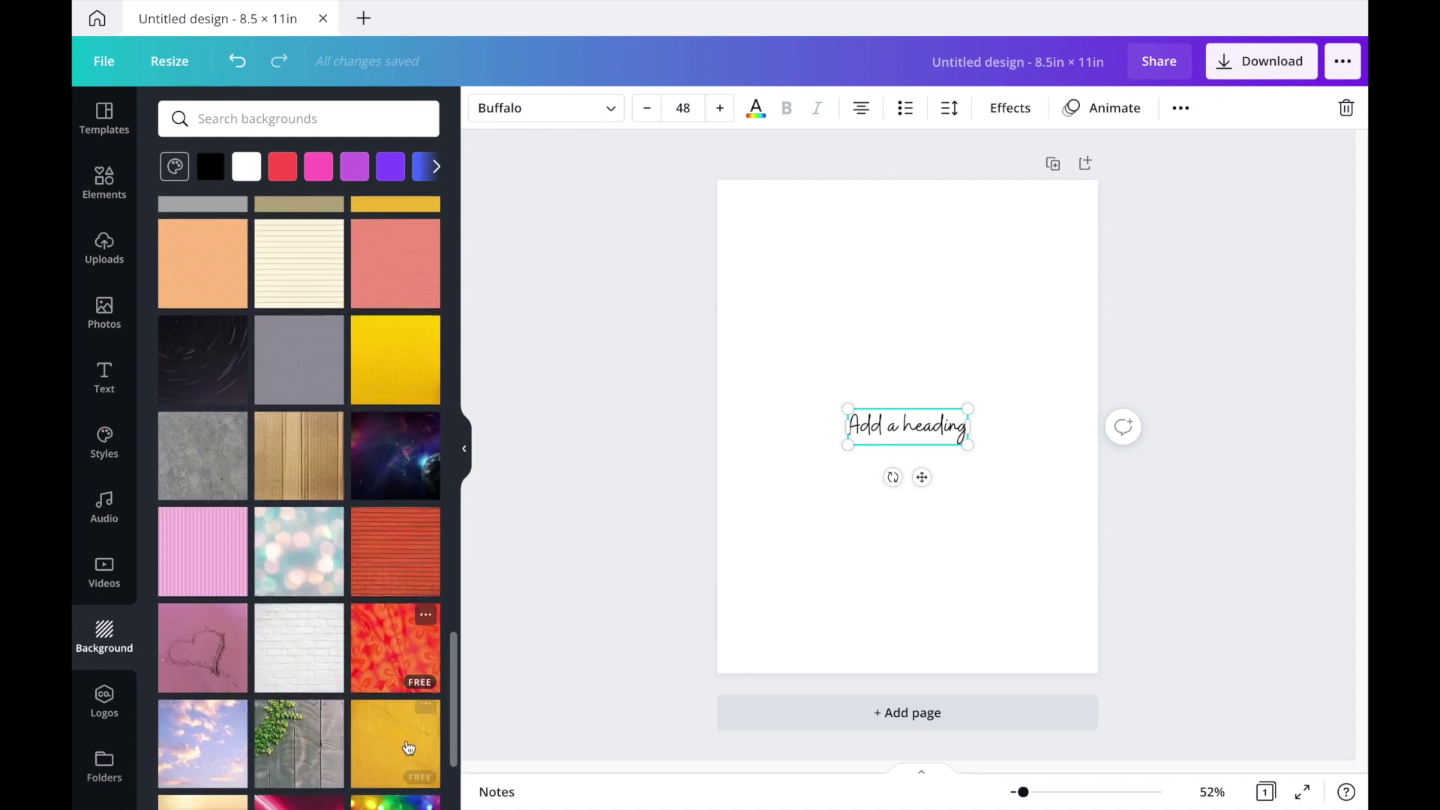
scroll(377, 720, down, 5)
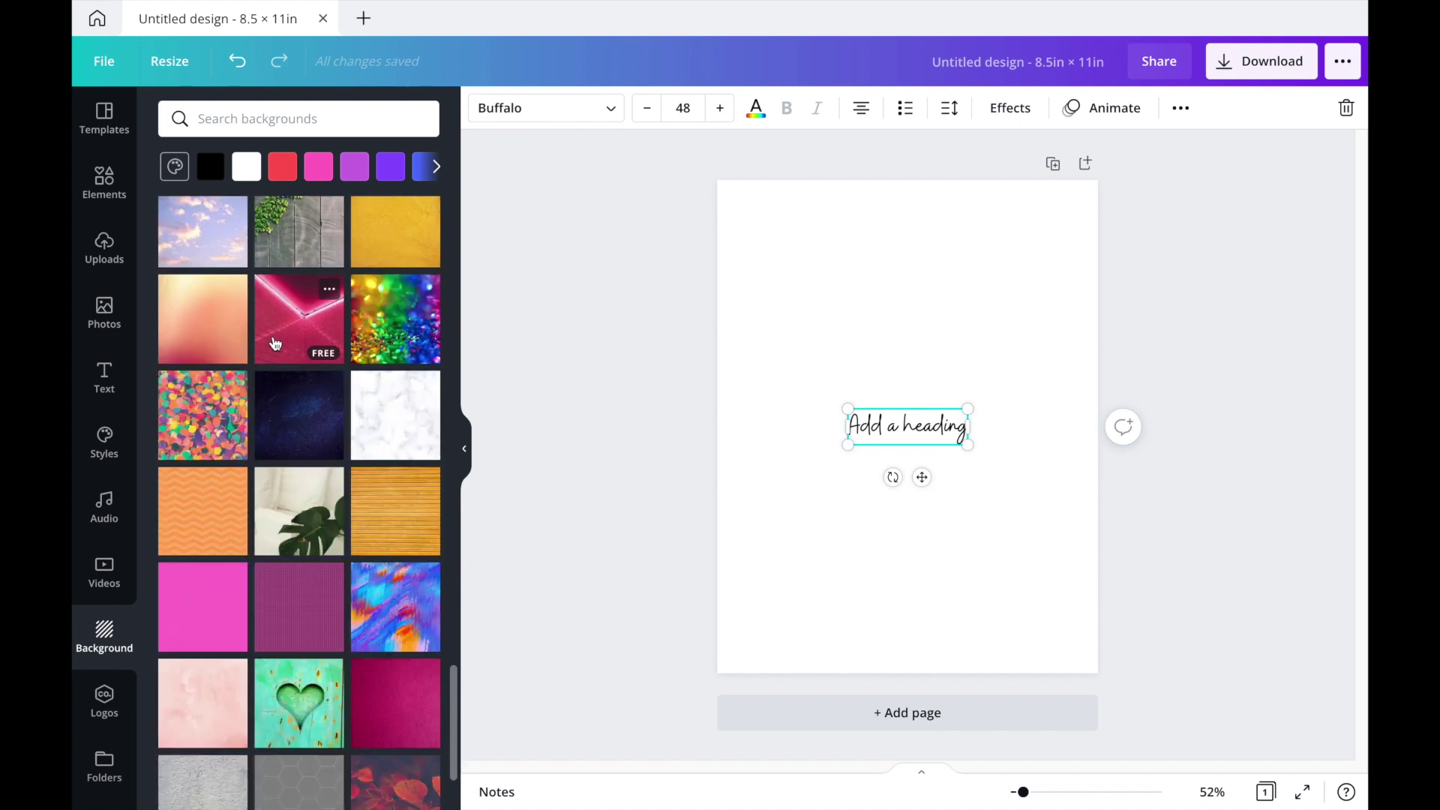
Step: Apply the horizontal yellow wood-plank background to the page, and delete it again
key(Delete)
click(353, 551)
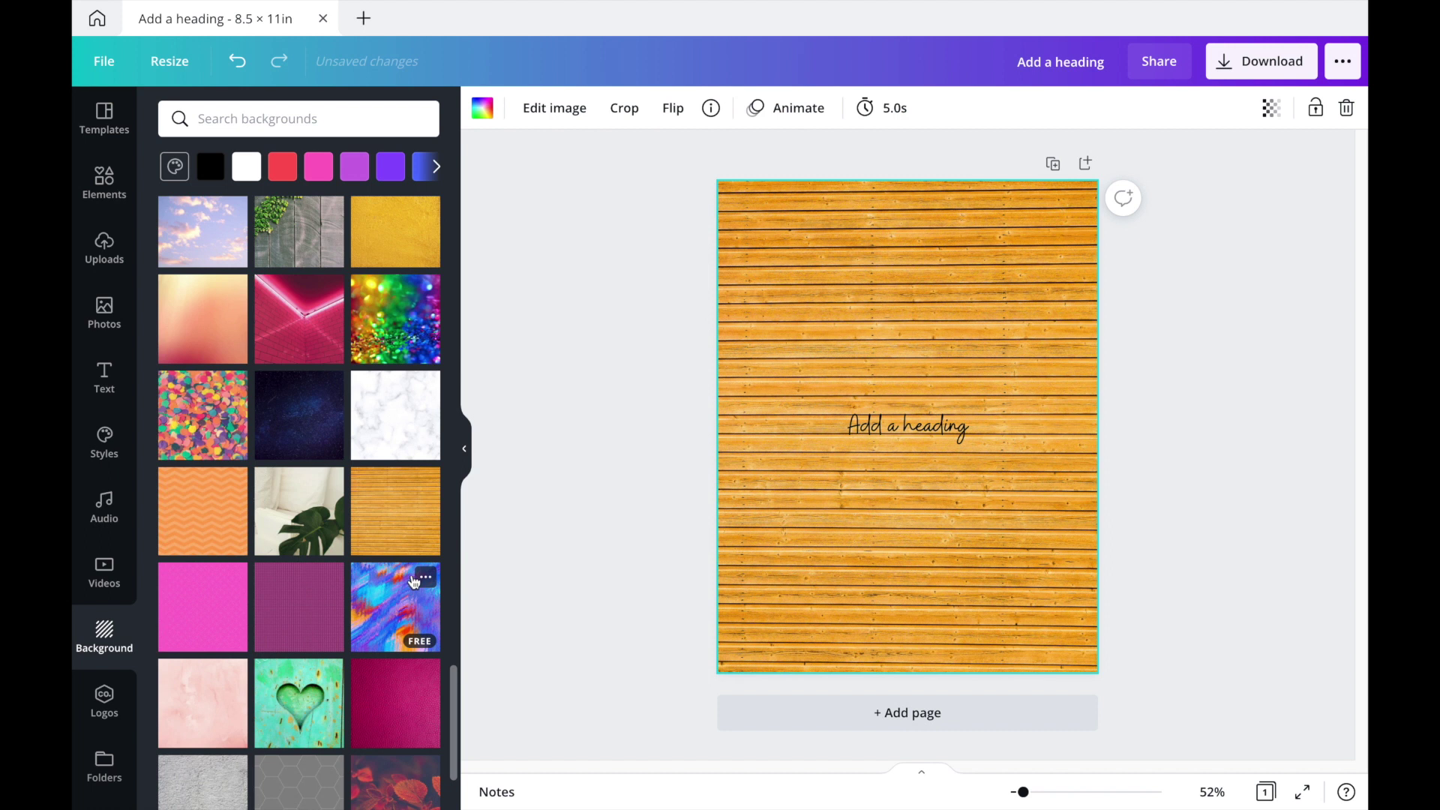
right_click(763, 521)
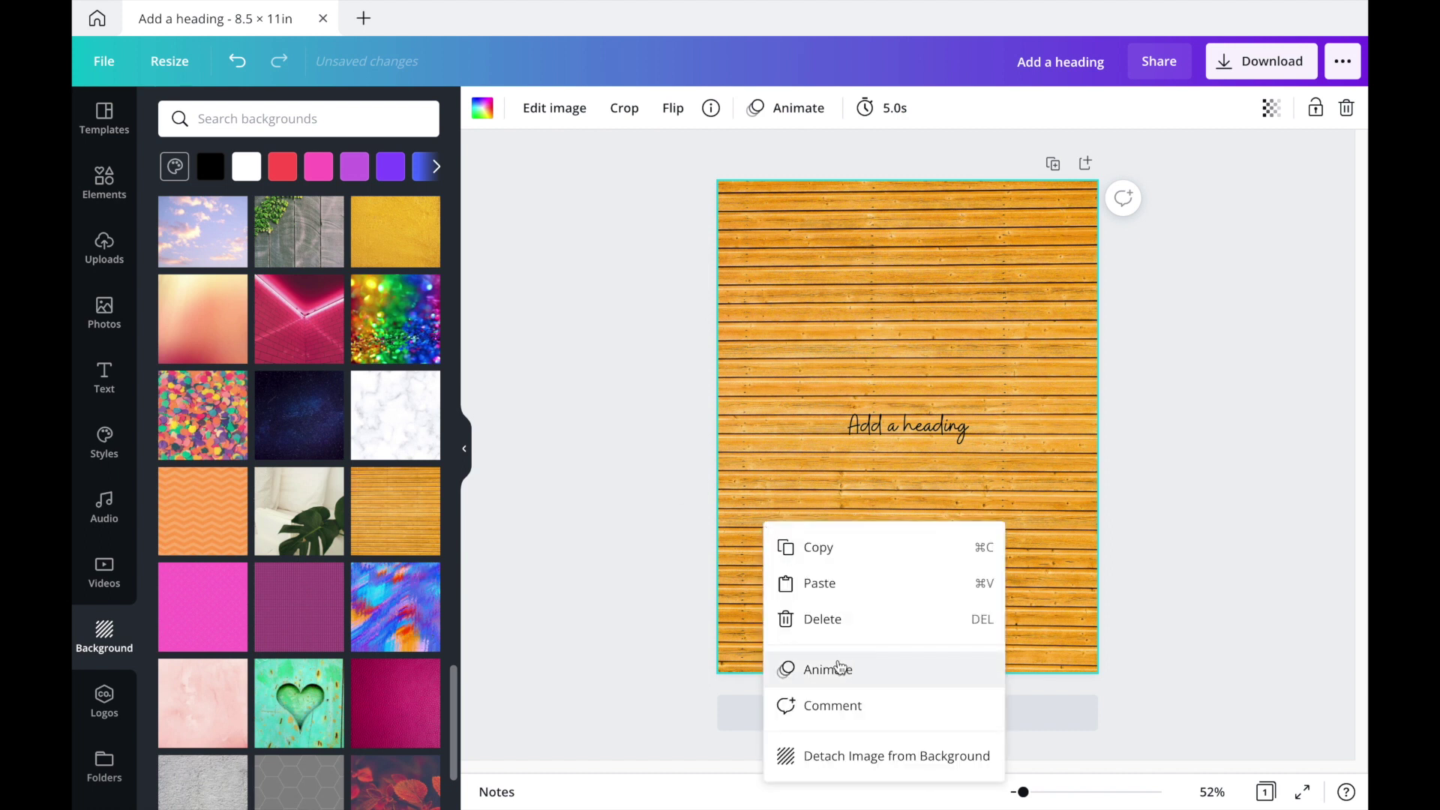
click(837, 619)
Step: Delete the heading text box from the page
click(896, 429)
right_click(900, 433)
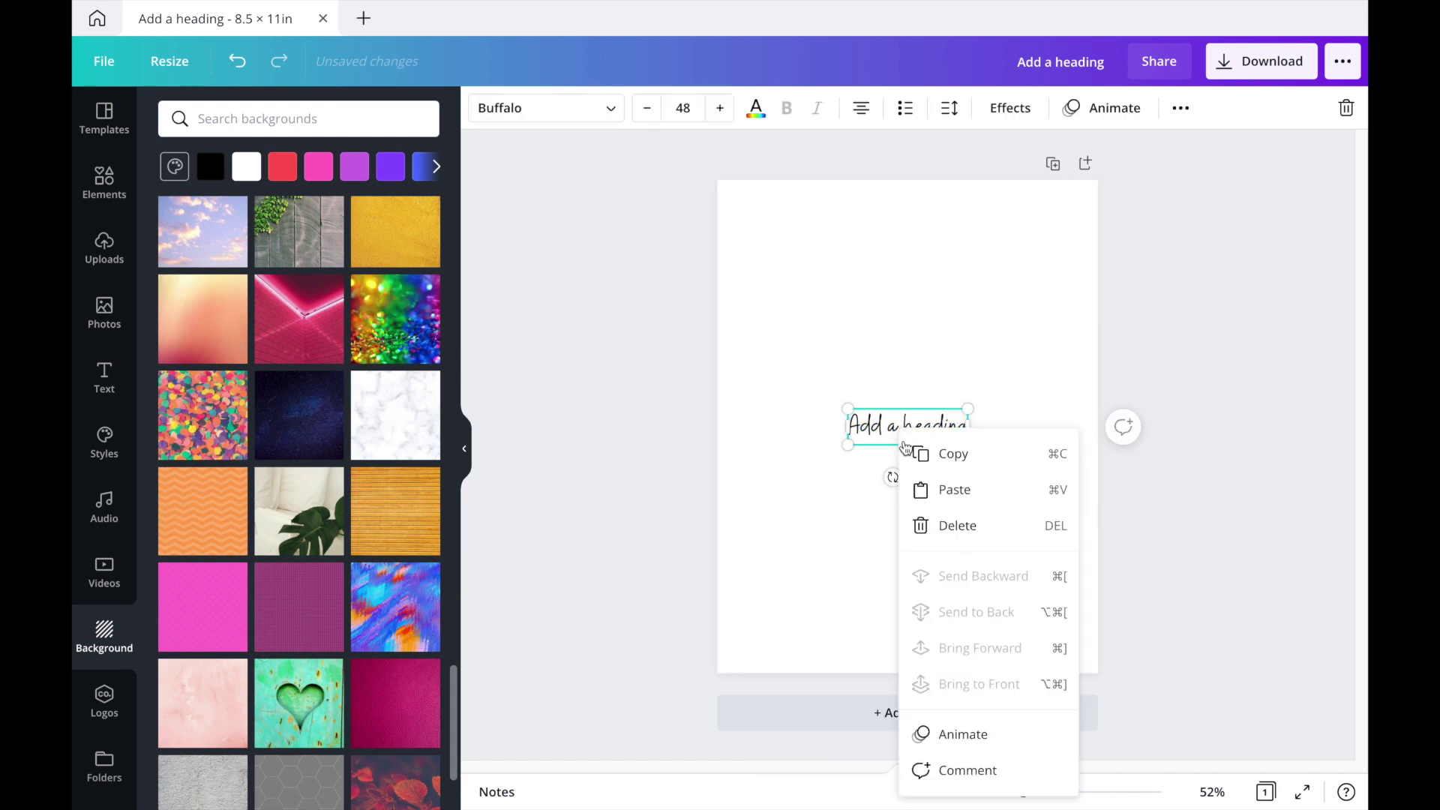
click(925, 528)
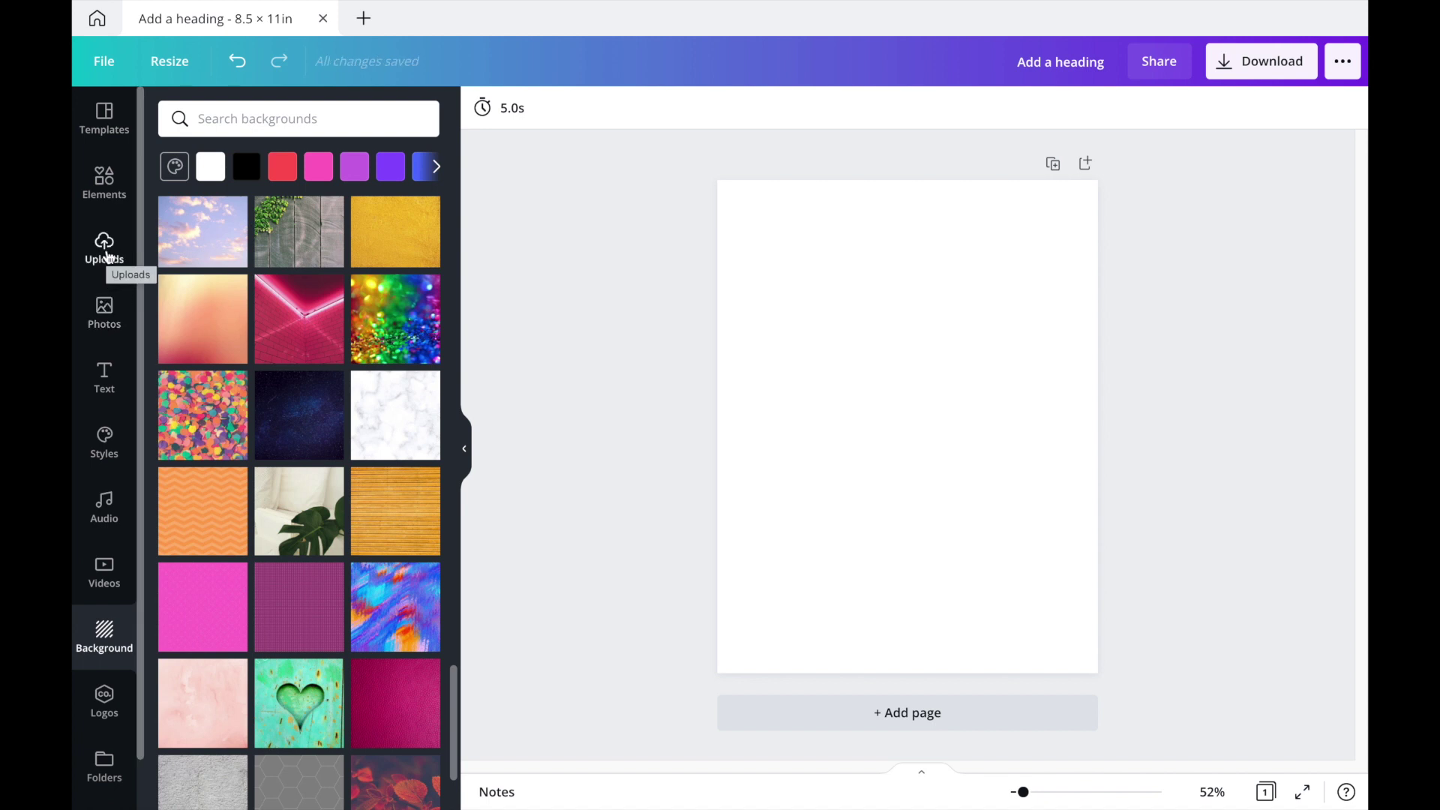
Step: Upload the image IMG_7333.PNG from the Clipart A folder to the uploaded media
click(108, 262)
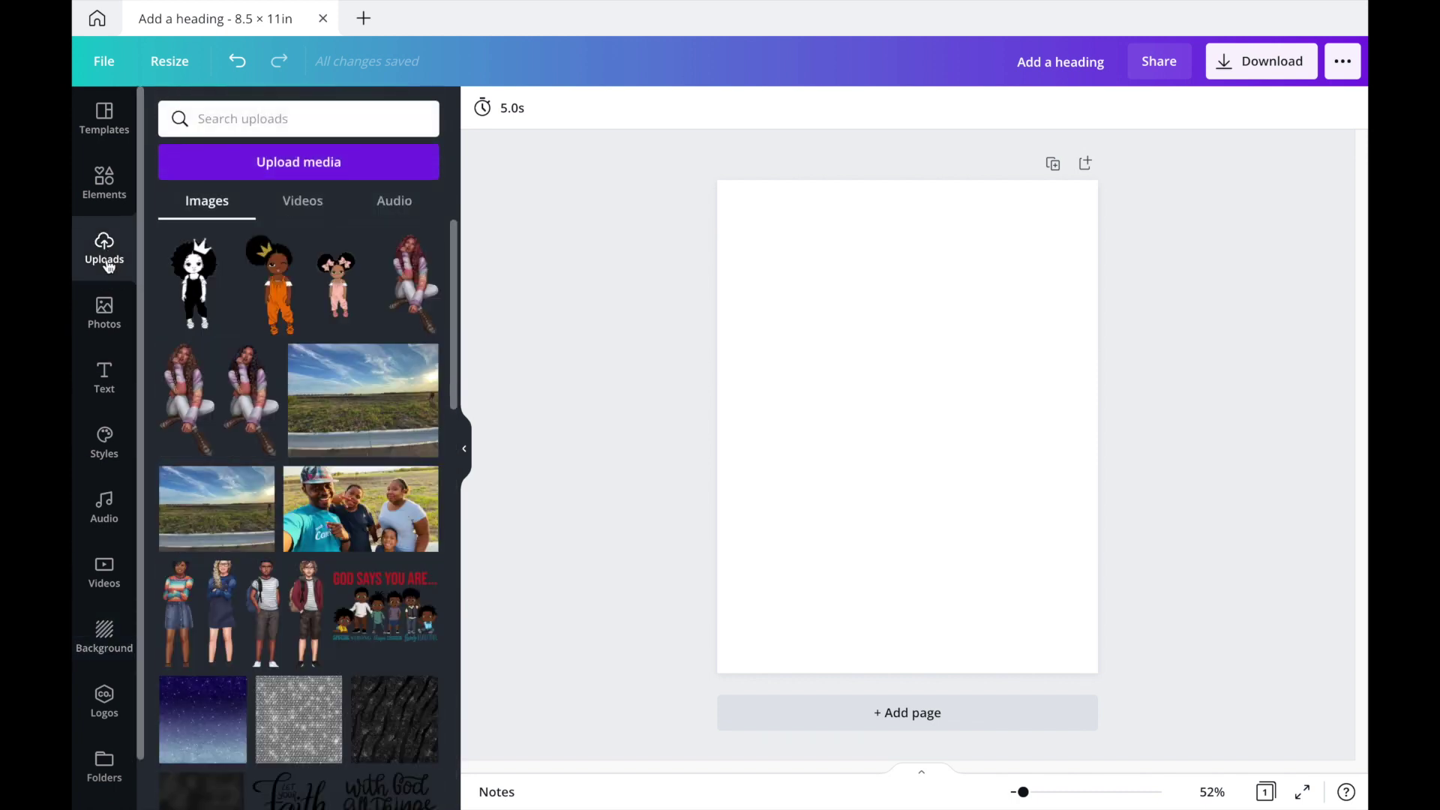
scroll(368, 592, down, 2)
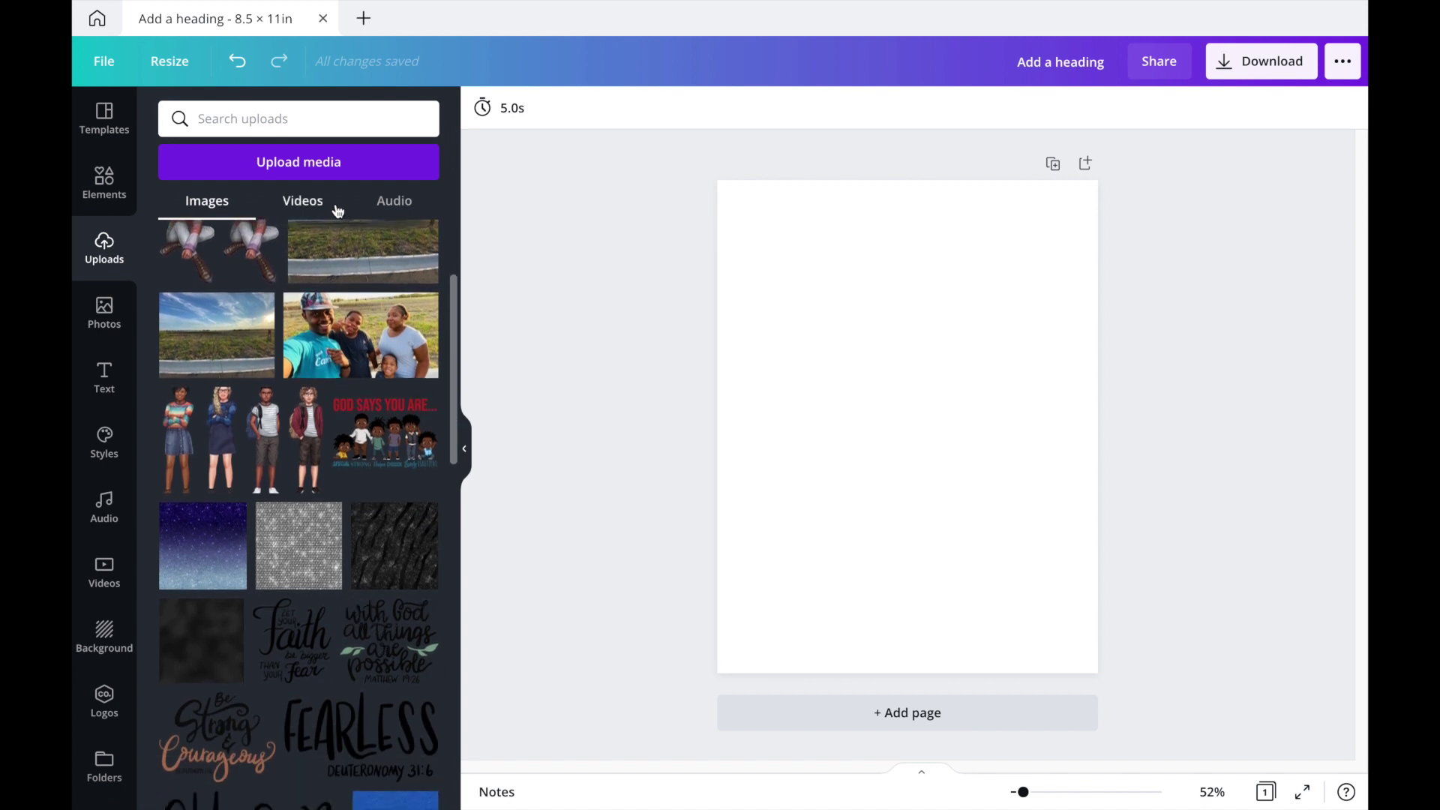
scroll(348, 306, up, 3)
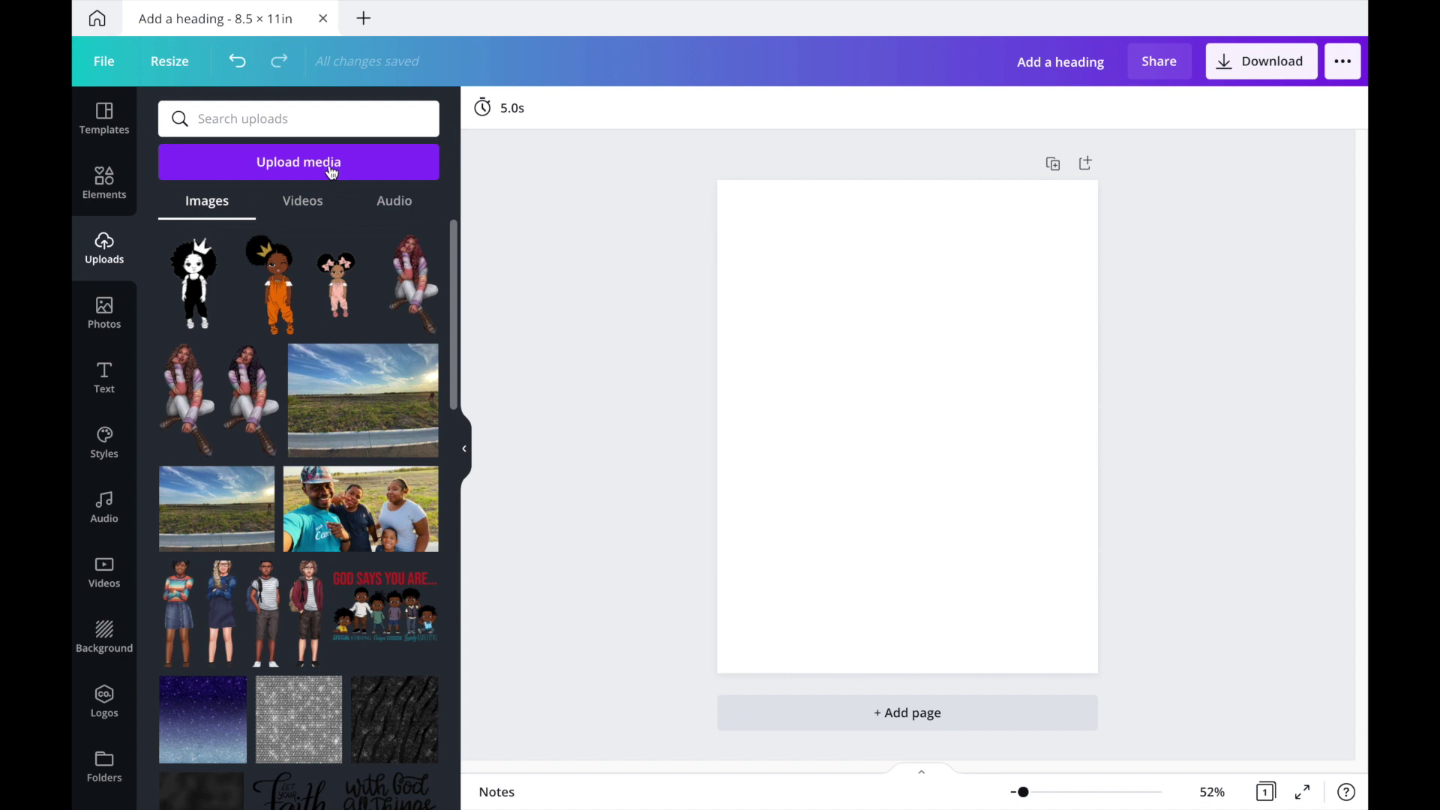
click(284, 174)
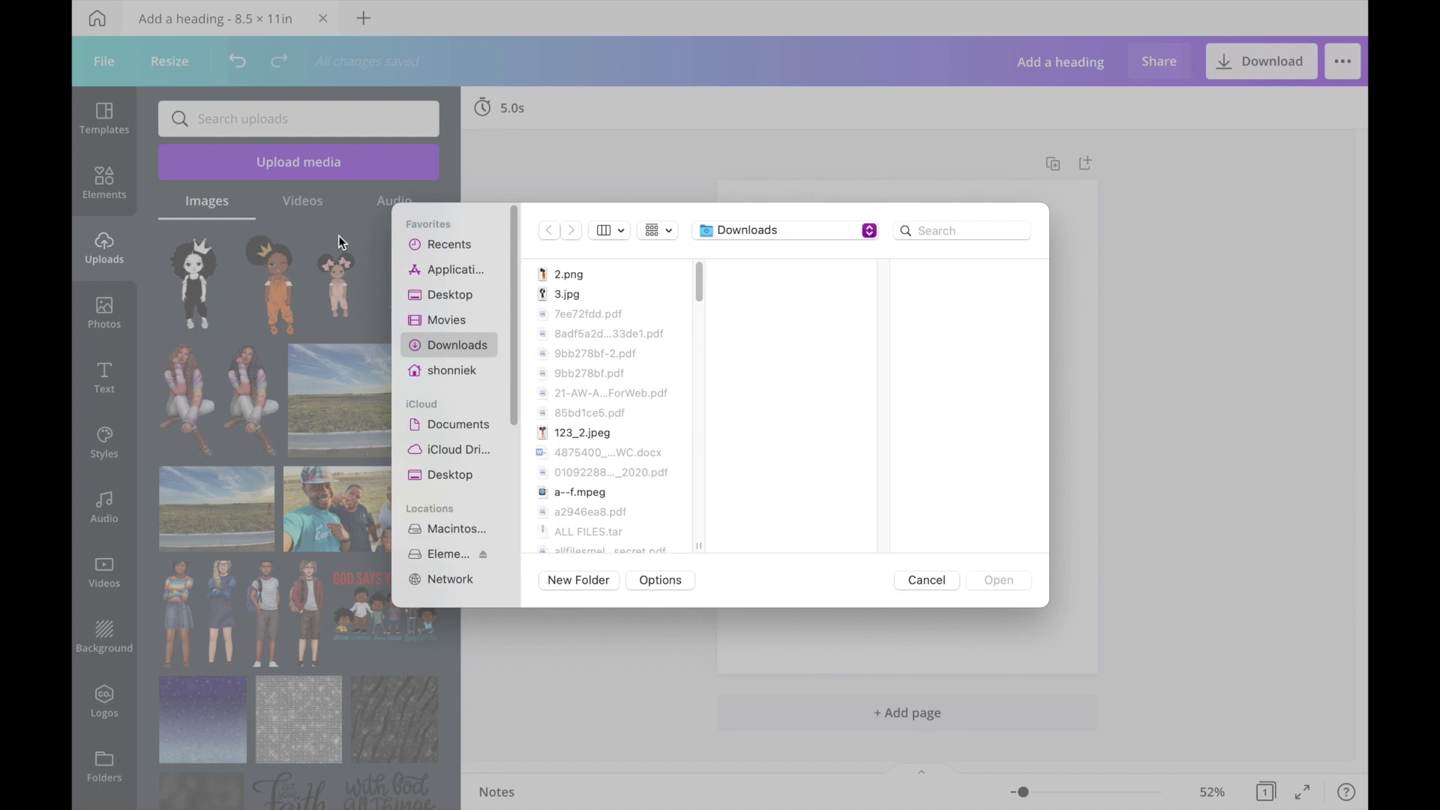
click(470, 368)
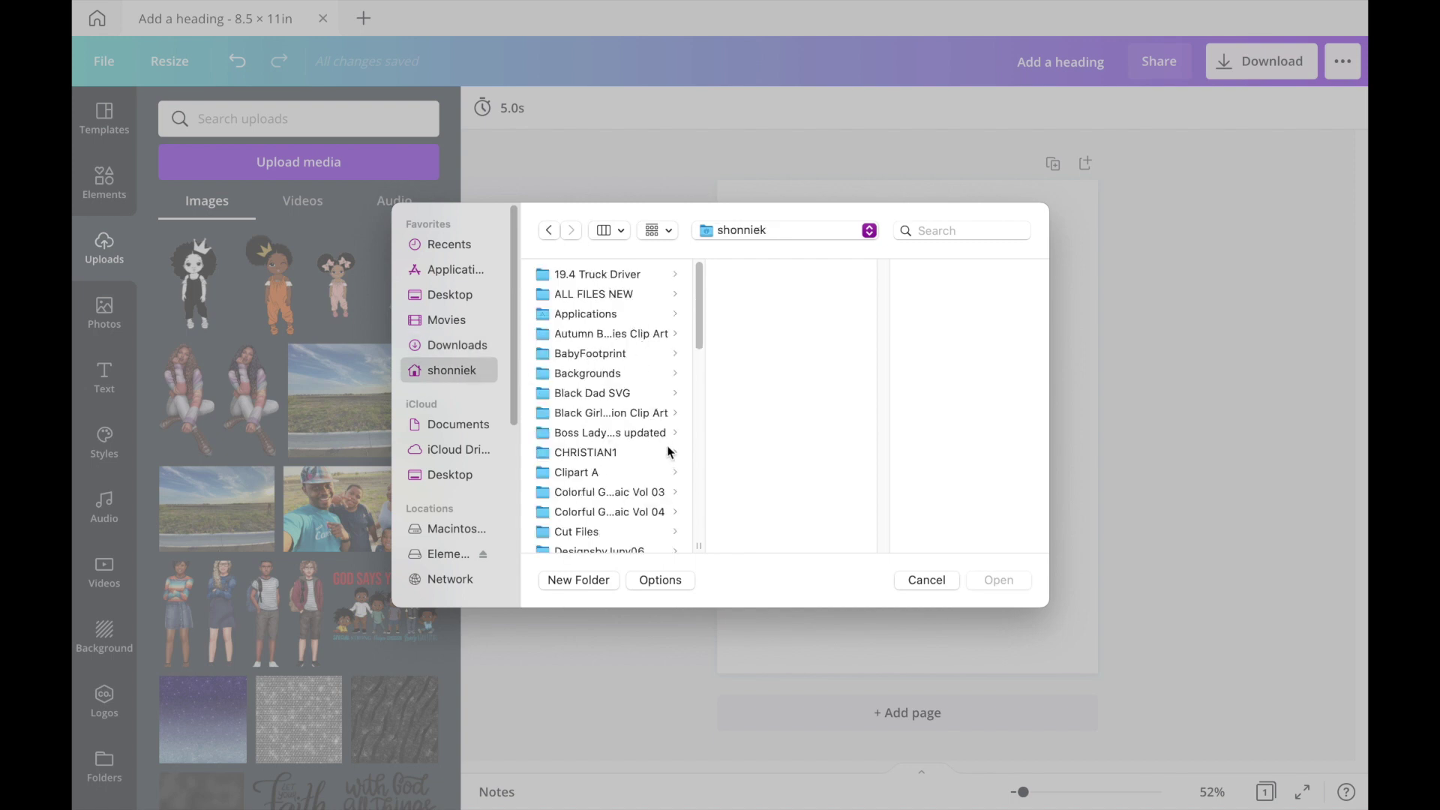
click(643, 471)
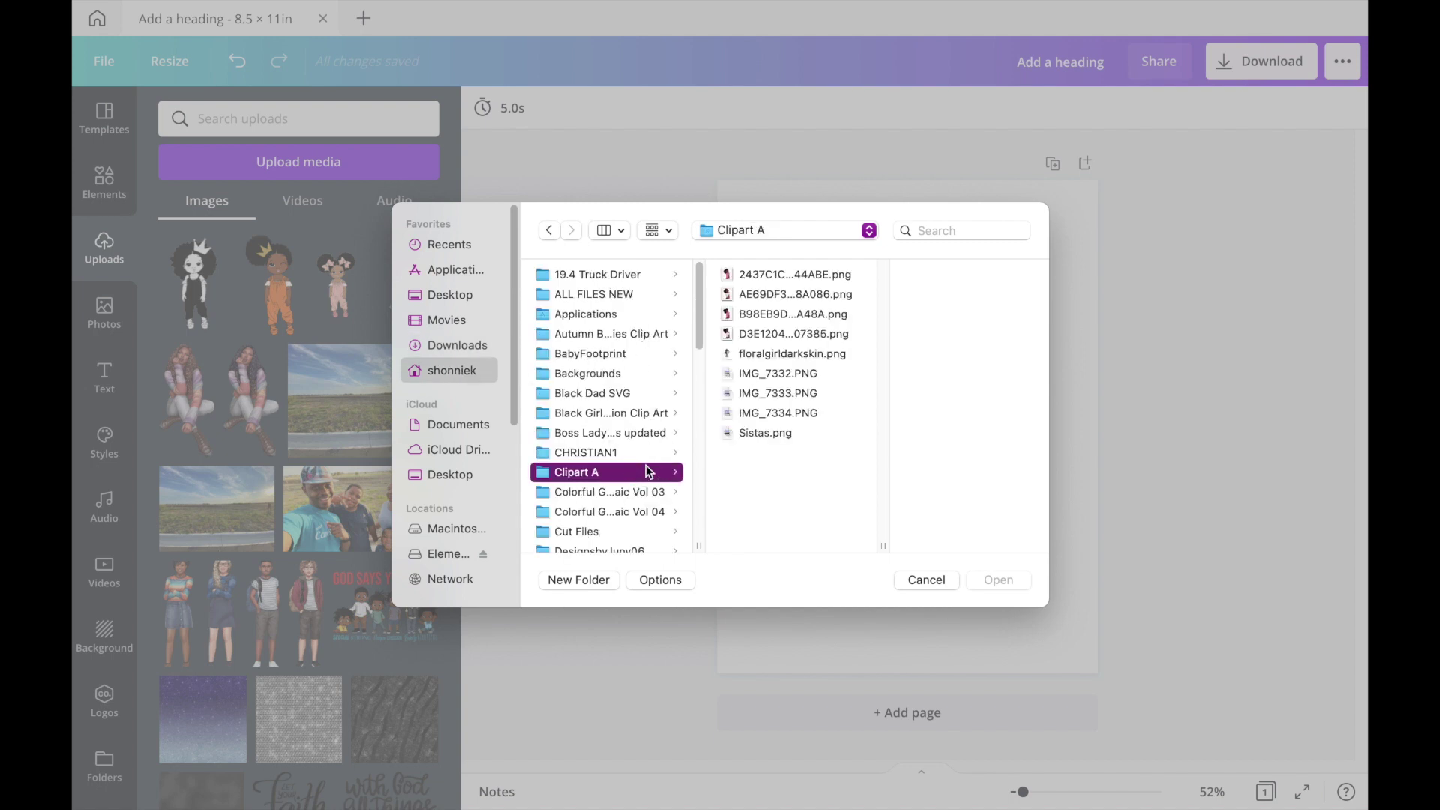
click(782, 396)
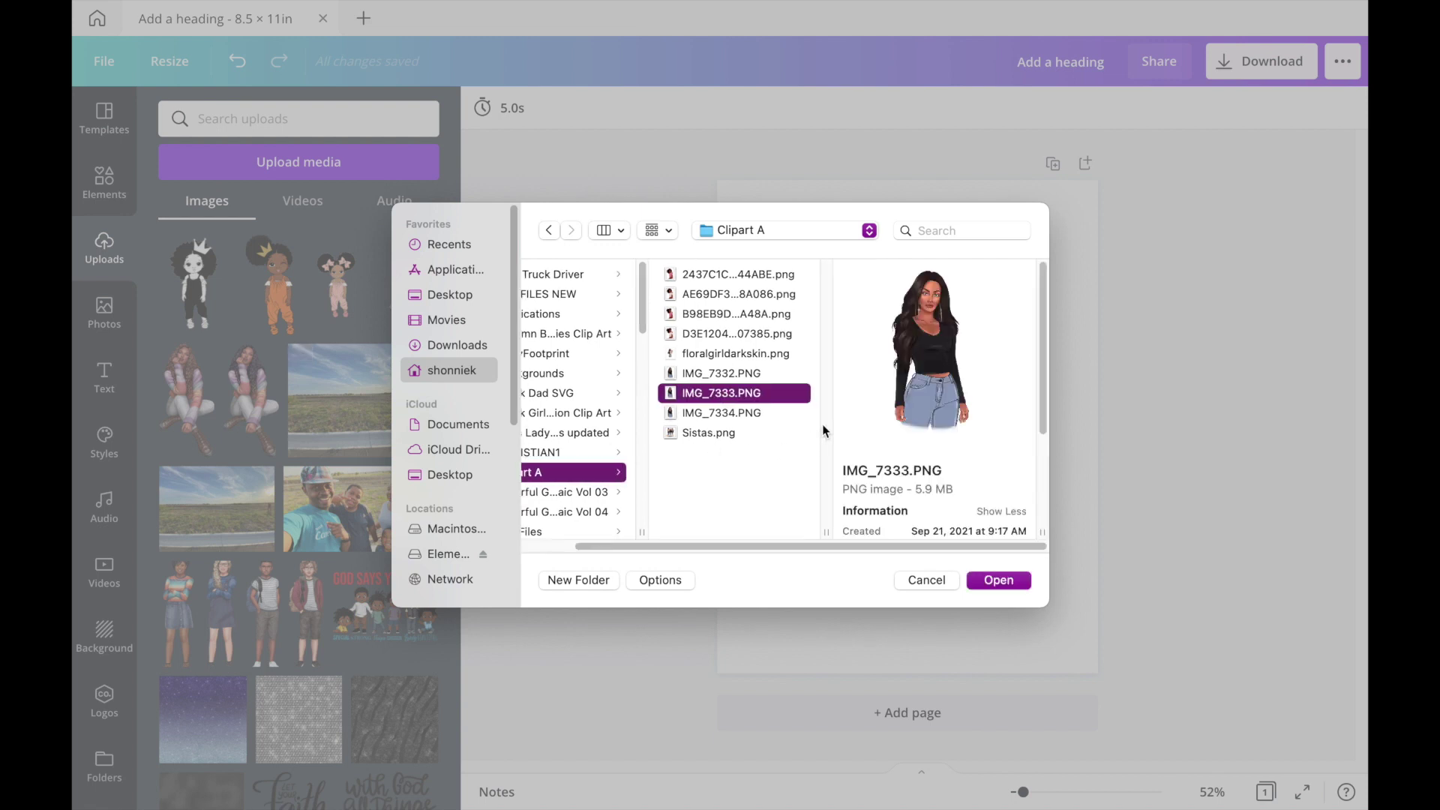
click(988, 579)
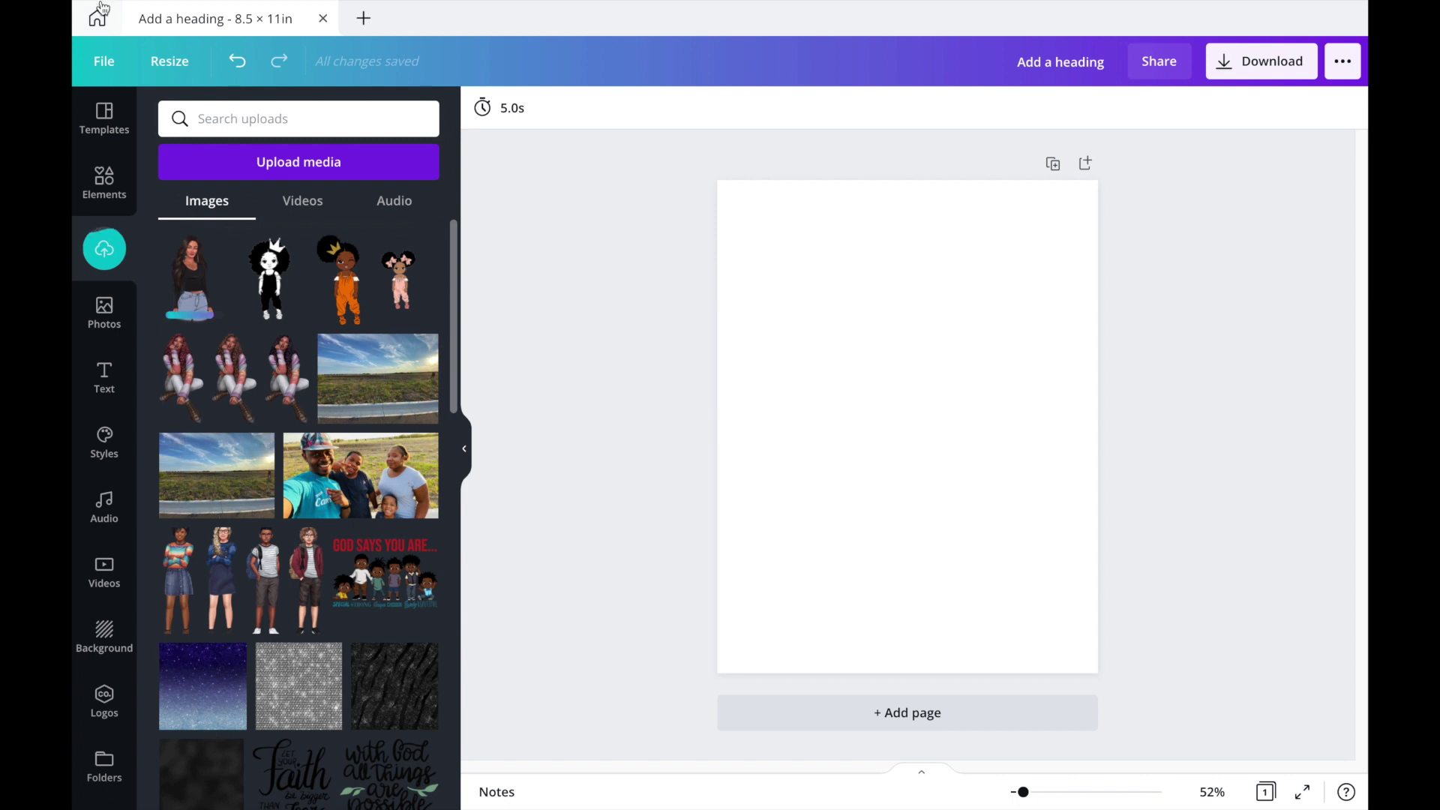
Step: Leave full-screen view, switch to Finder and open the Autumn Beauties Clip Art folder in the home folder
mouse_move(122, 8)
click(122, 35)
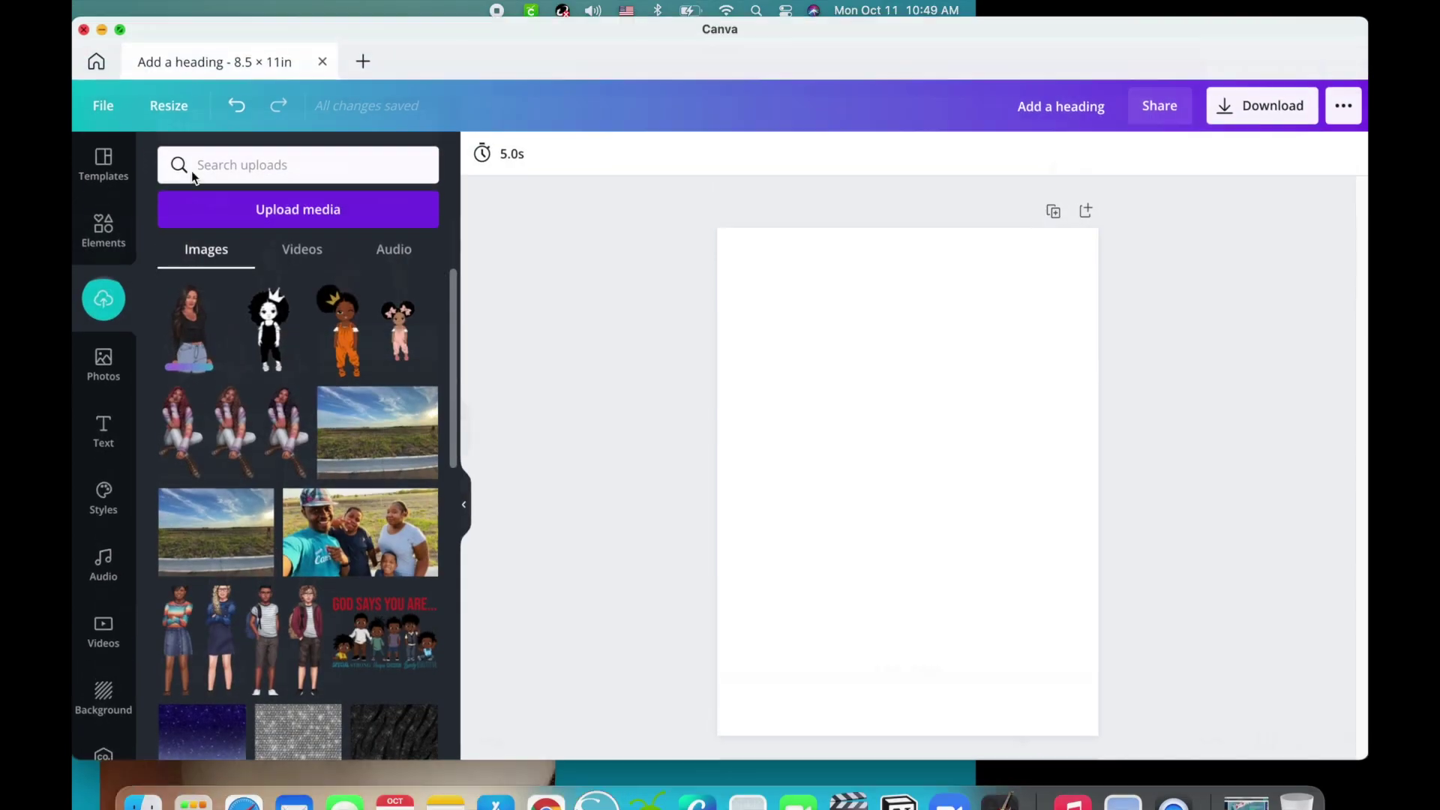
click(139, 782)
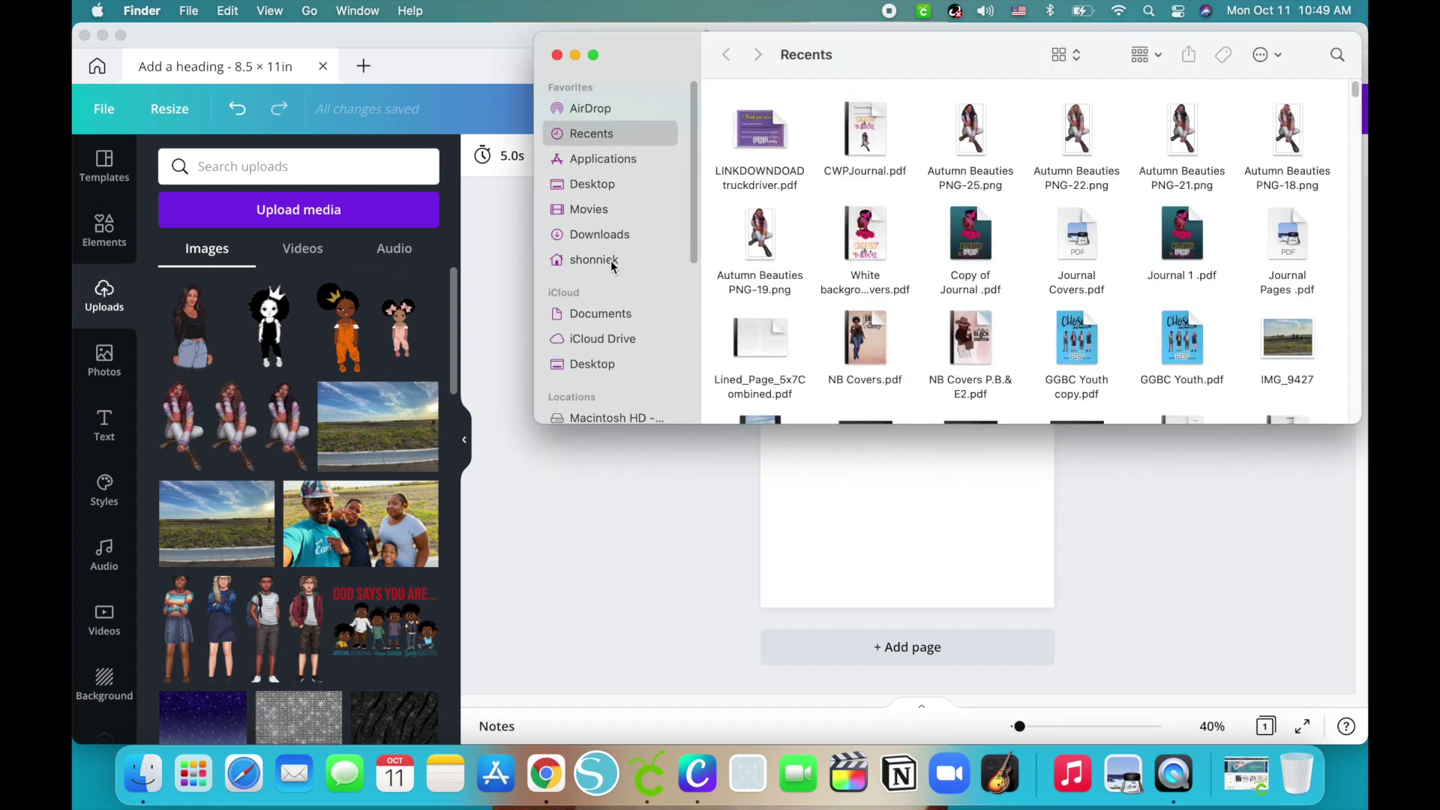
click(613, 262)
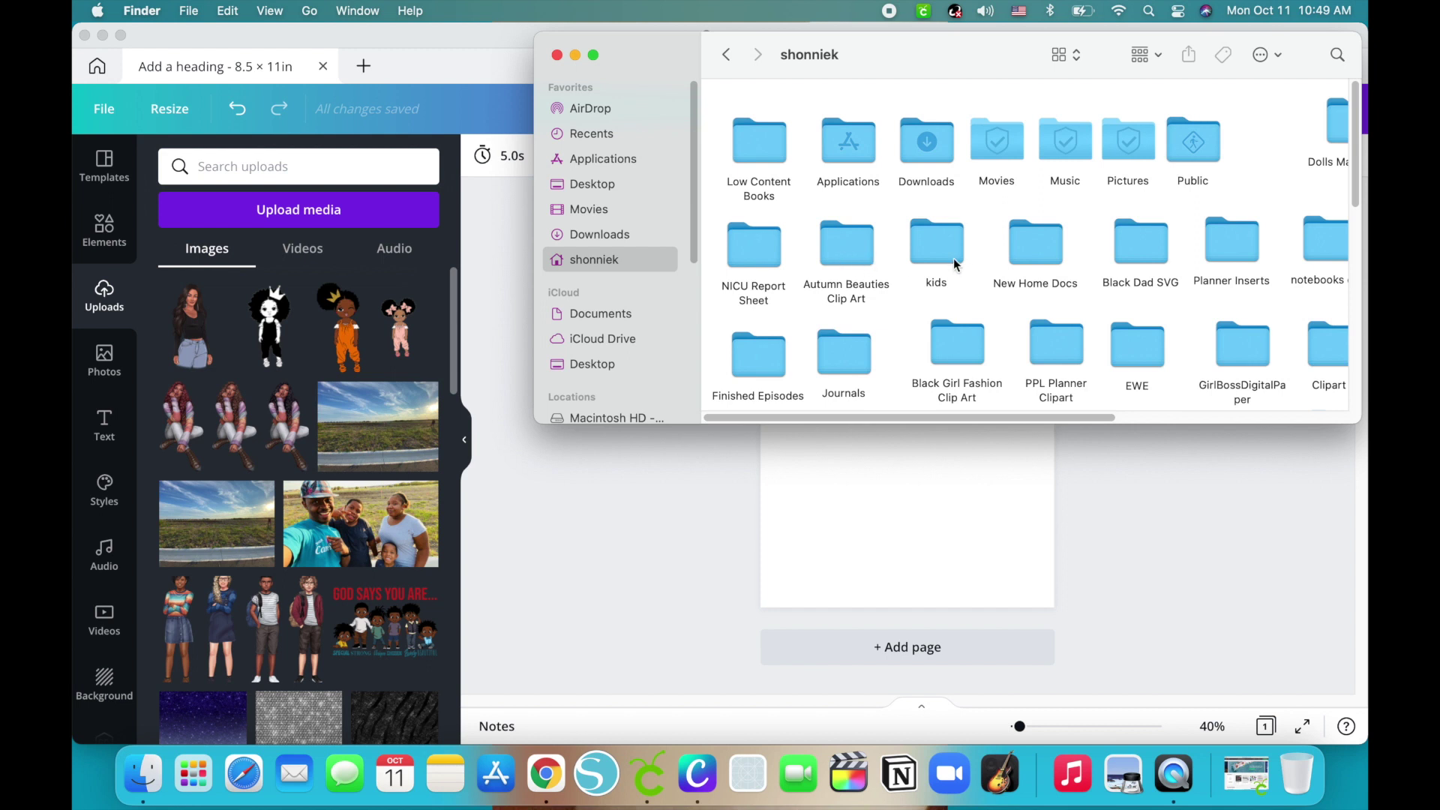
click(855, 255)
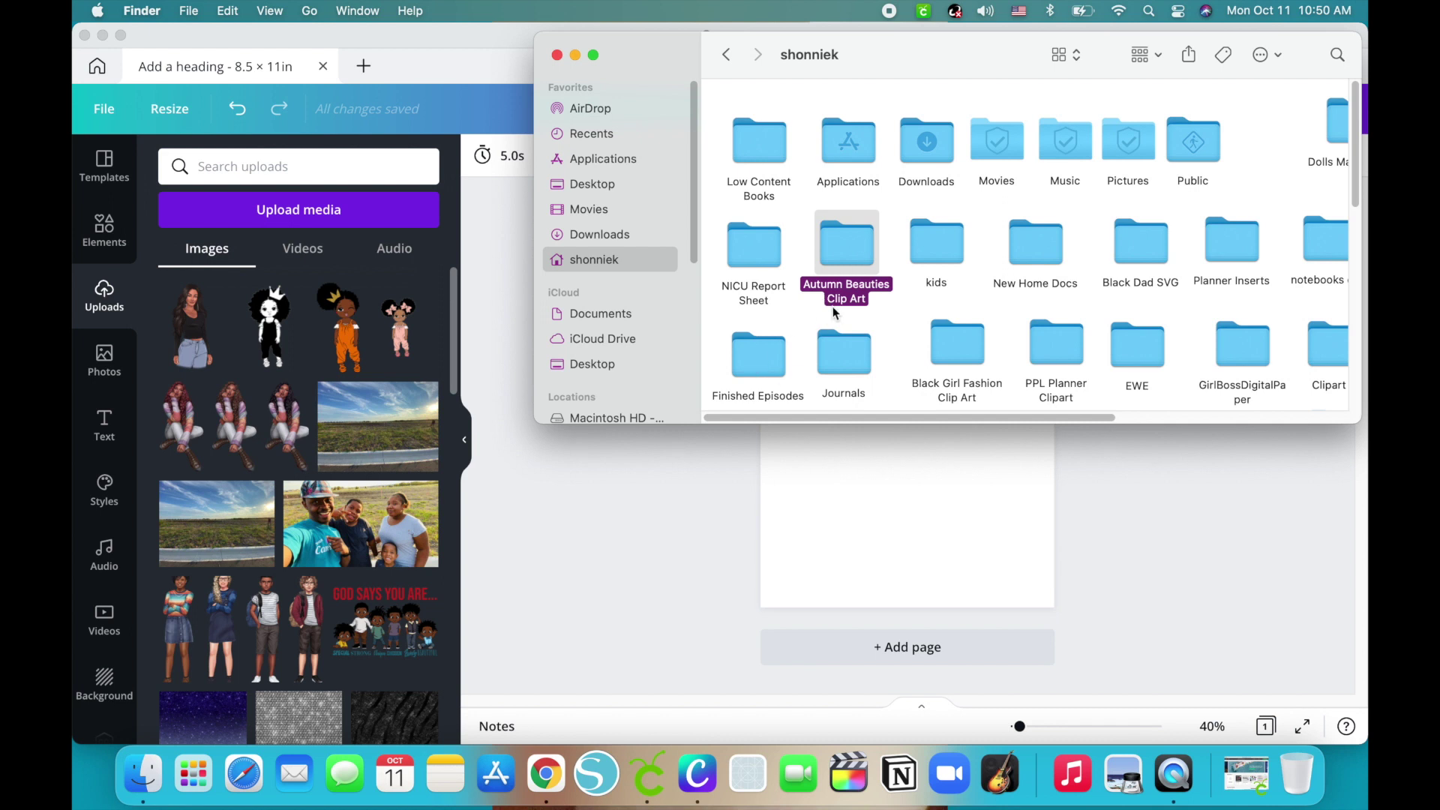
double_click(843, 264)
click(900, 275)
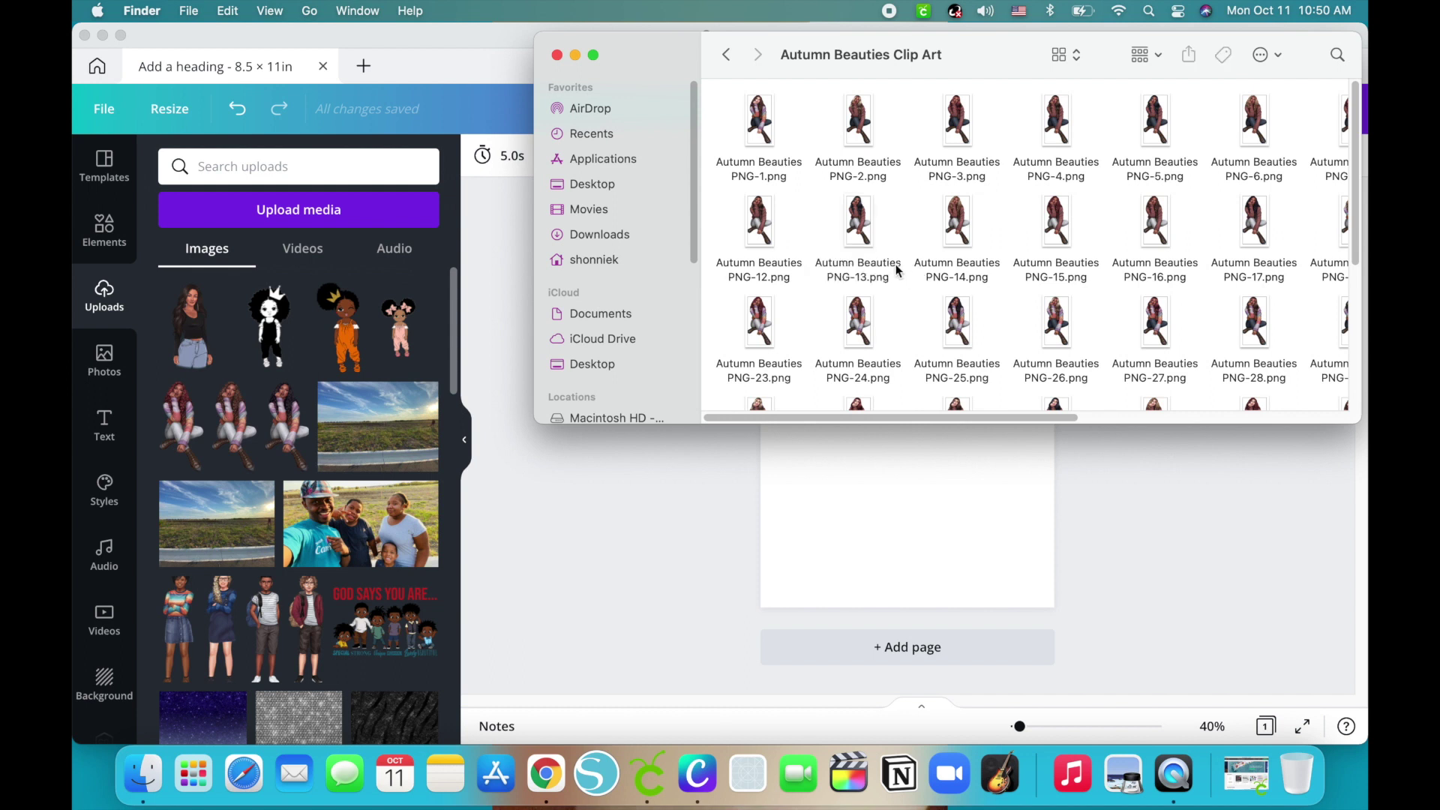
Step: Add Autumn Beauties PNG-14.png from the Finder folder to the Canva uploads, close Finder and return to full-screen view
drag(960, 238, 367, 298)
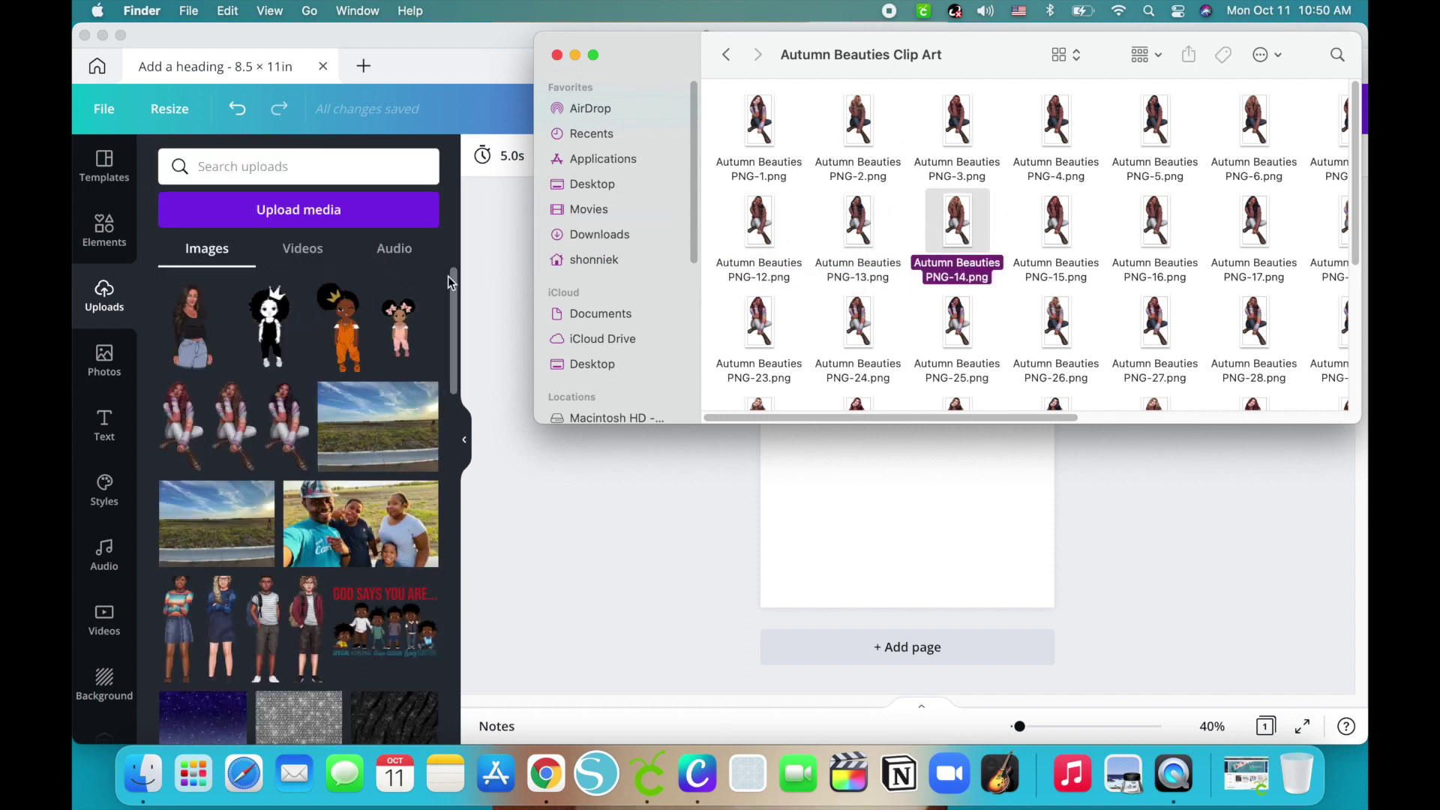
click(557, 55)
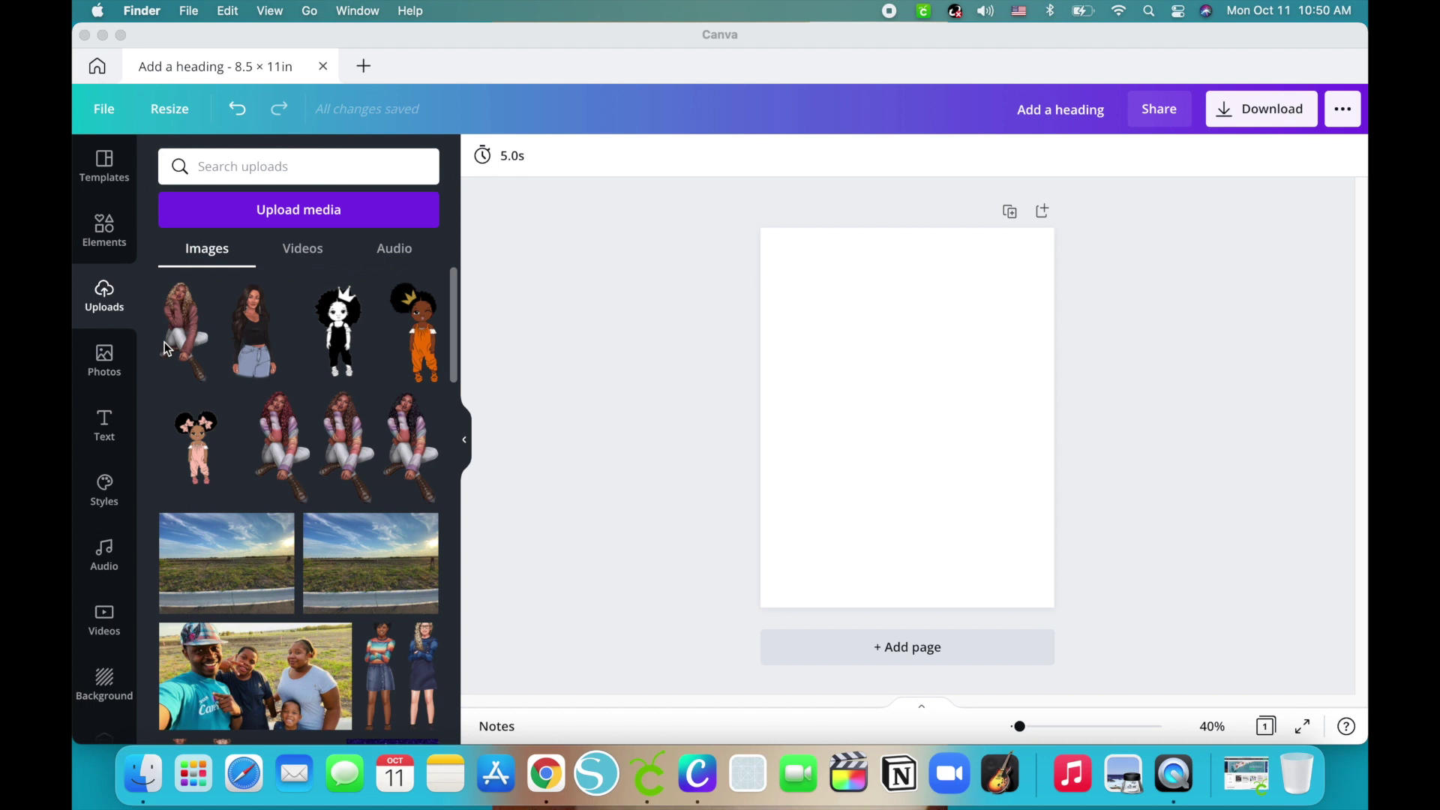
click(122, 35)
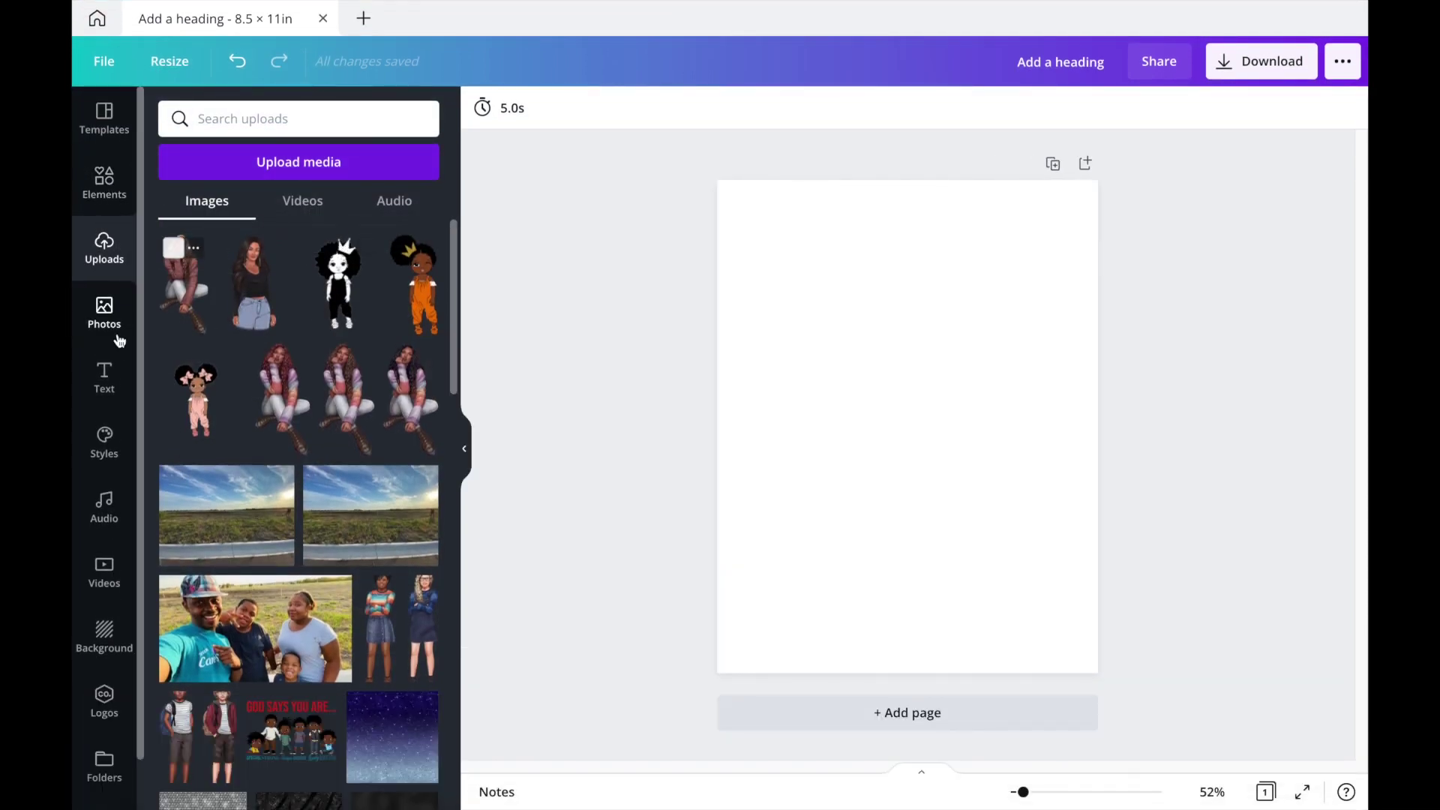
Step: Add the rose gold glitter-drip image from the uploads to the page and set it as the background
scroll(371, 492, down, 1)
scroll(371, 492, down, 5)
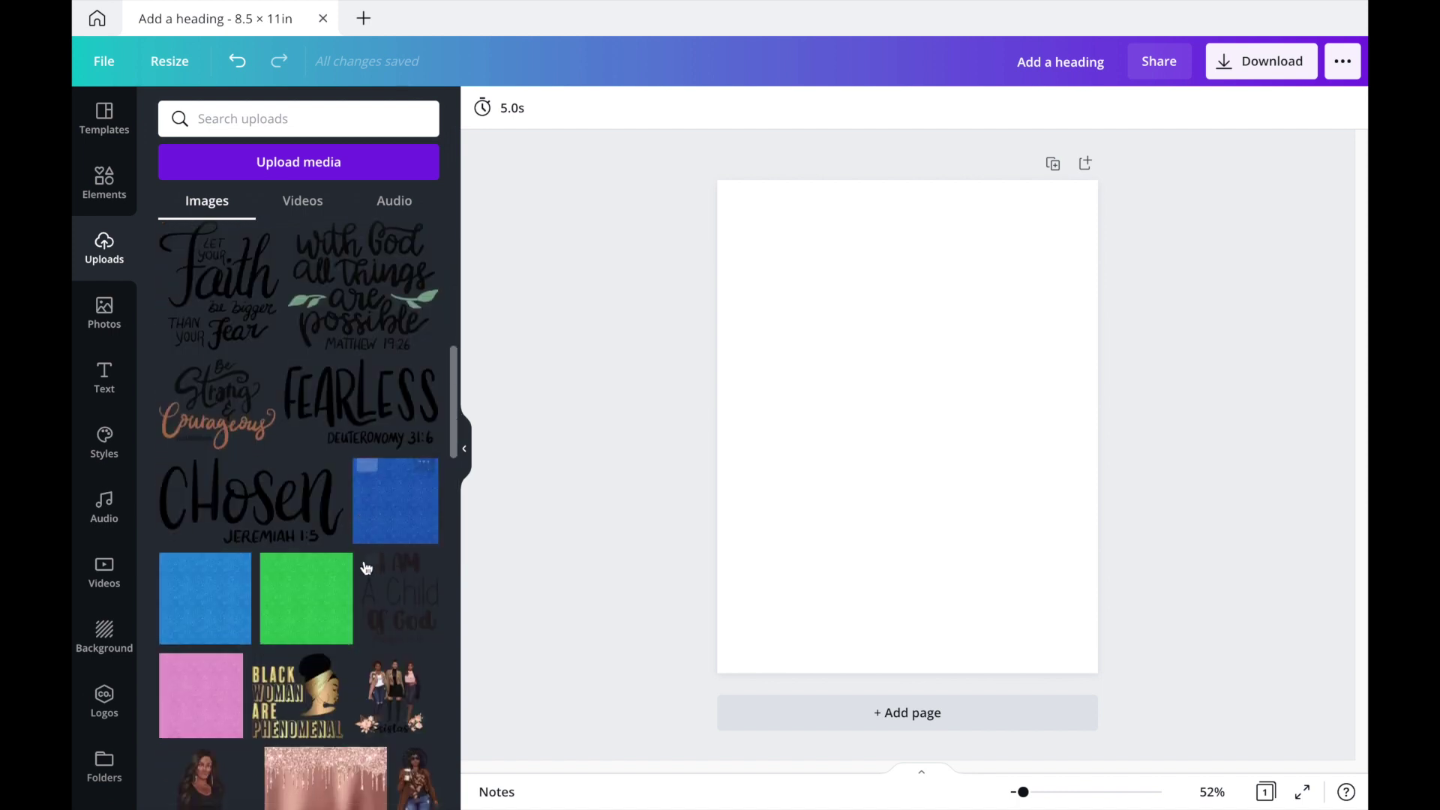
scroll(326, 686, down, 2)
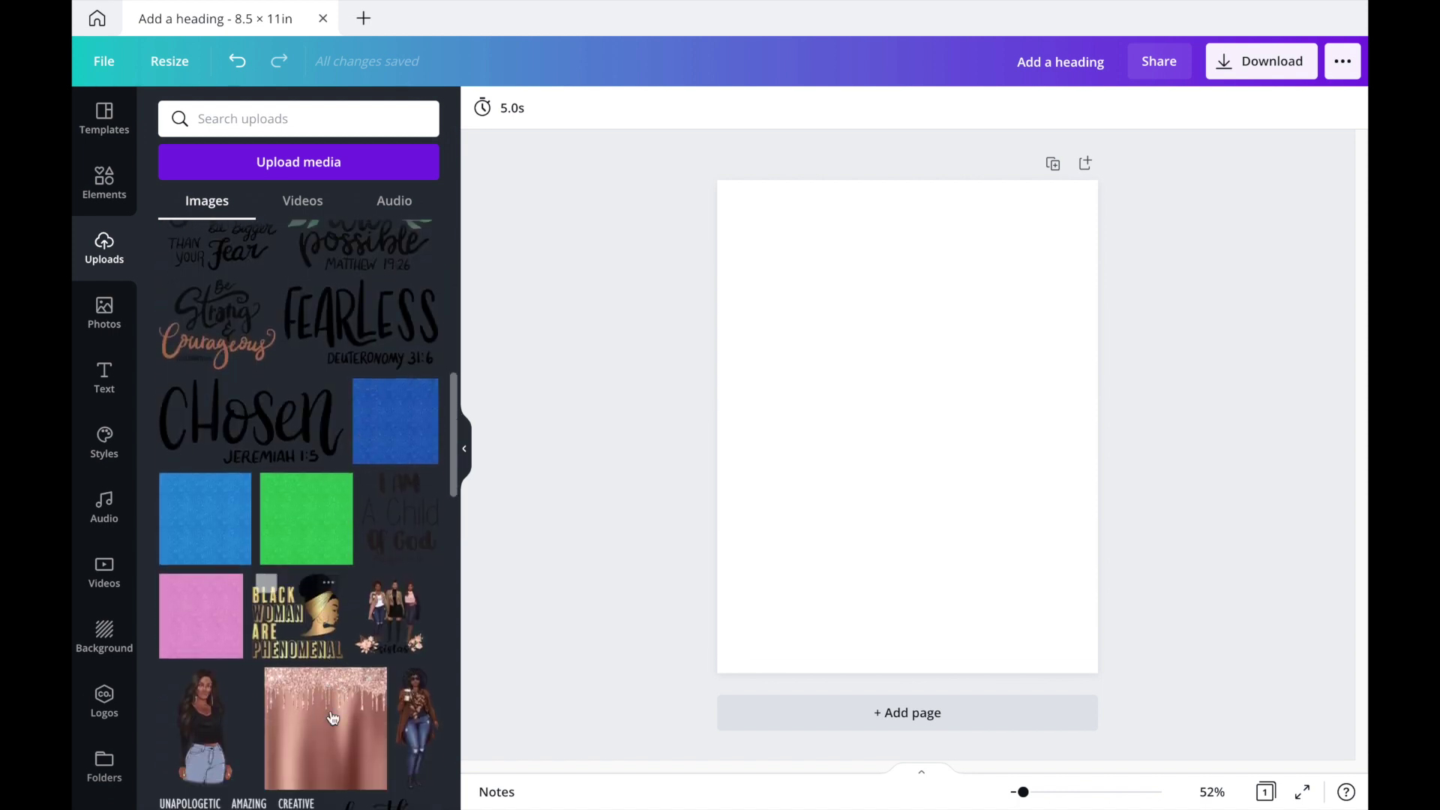
click(325, 672)
right_click(906, 450)
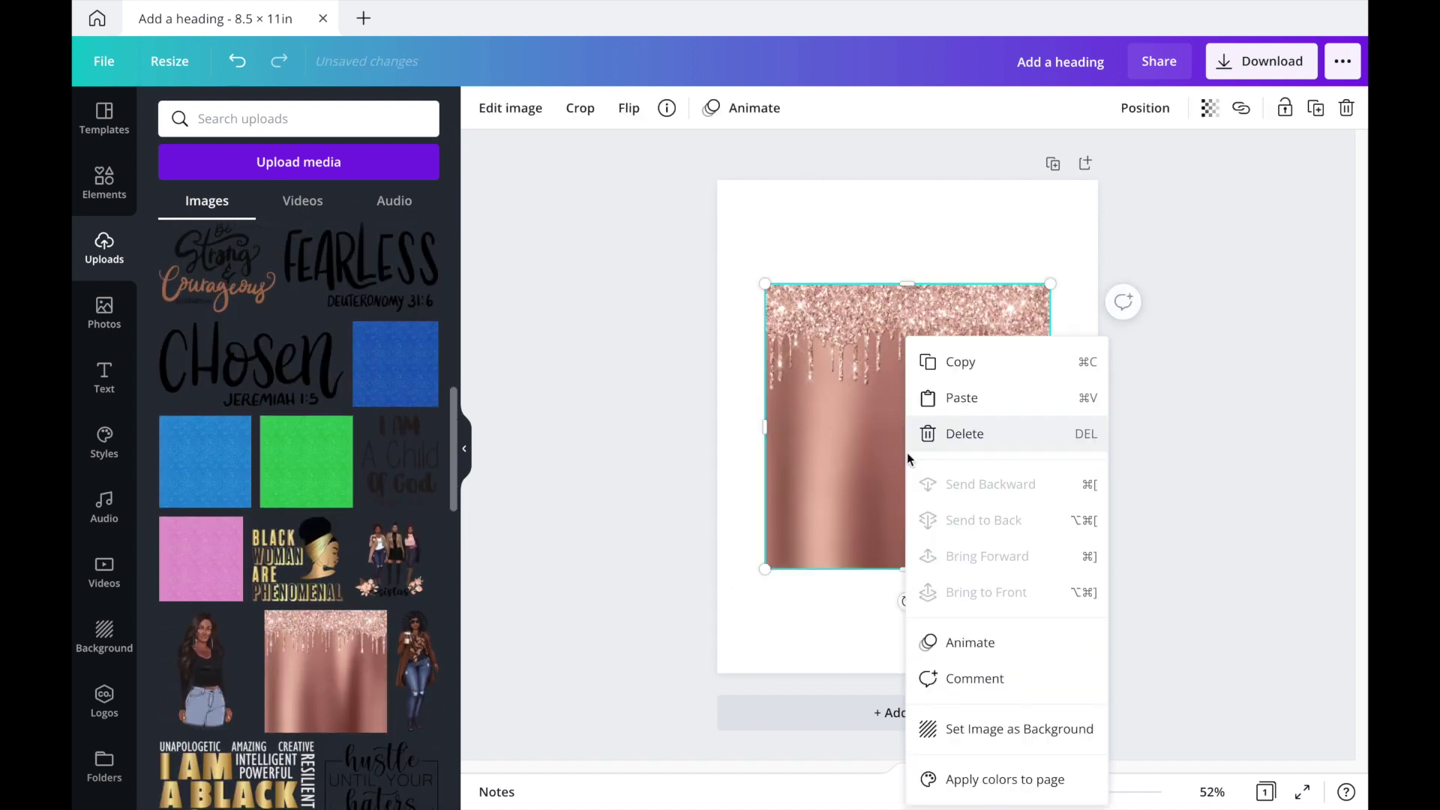
click(984, 724)
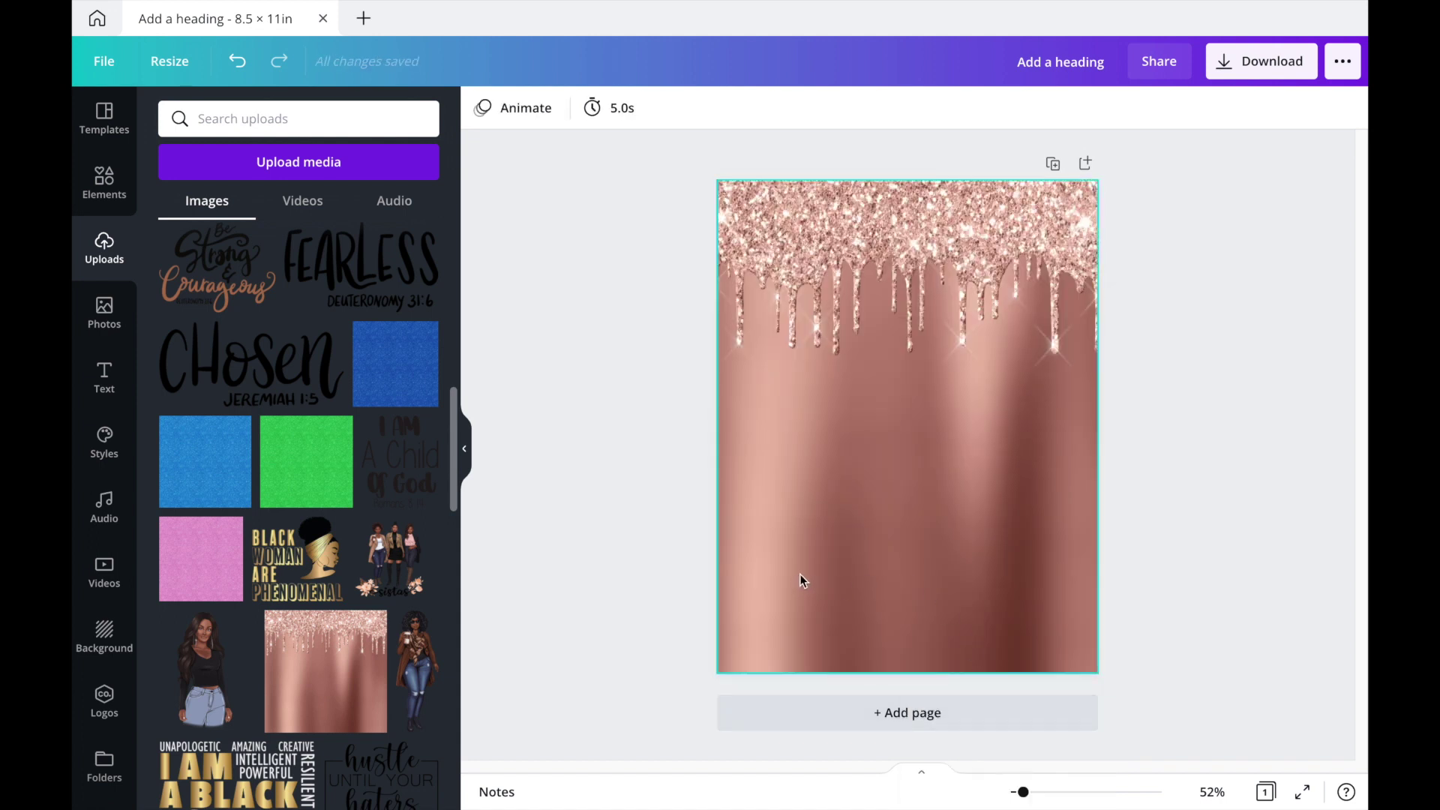
Step: Detach the rose gold glitter-drip image from the background and delete it from the page
mouse_move(337, 657)
right_click(763, 548)
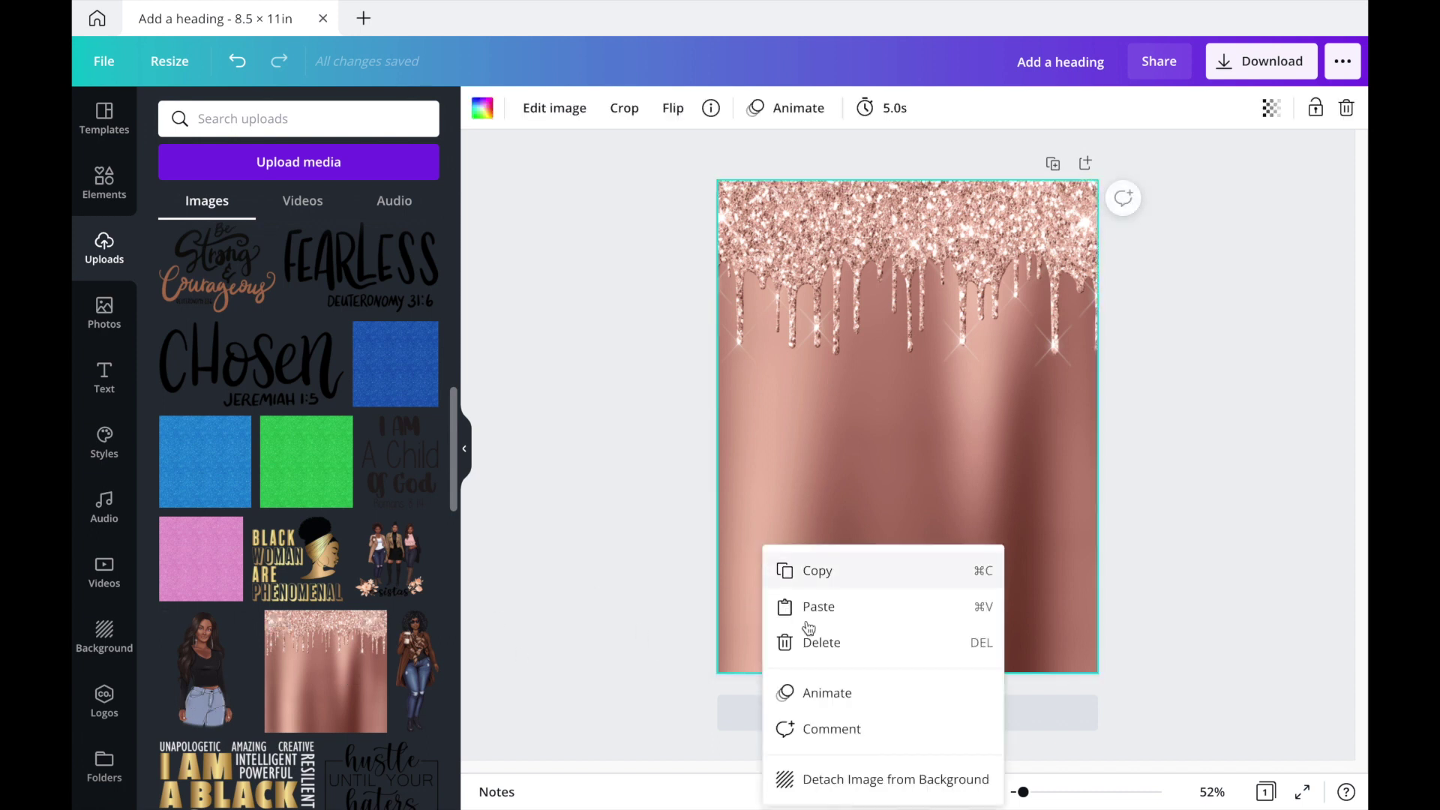
click(838, 780)
right_click(877, 534)
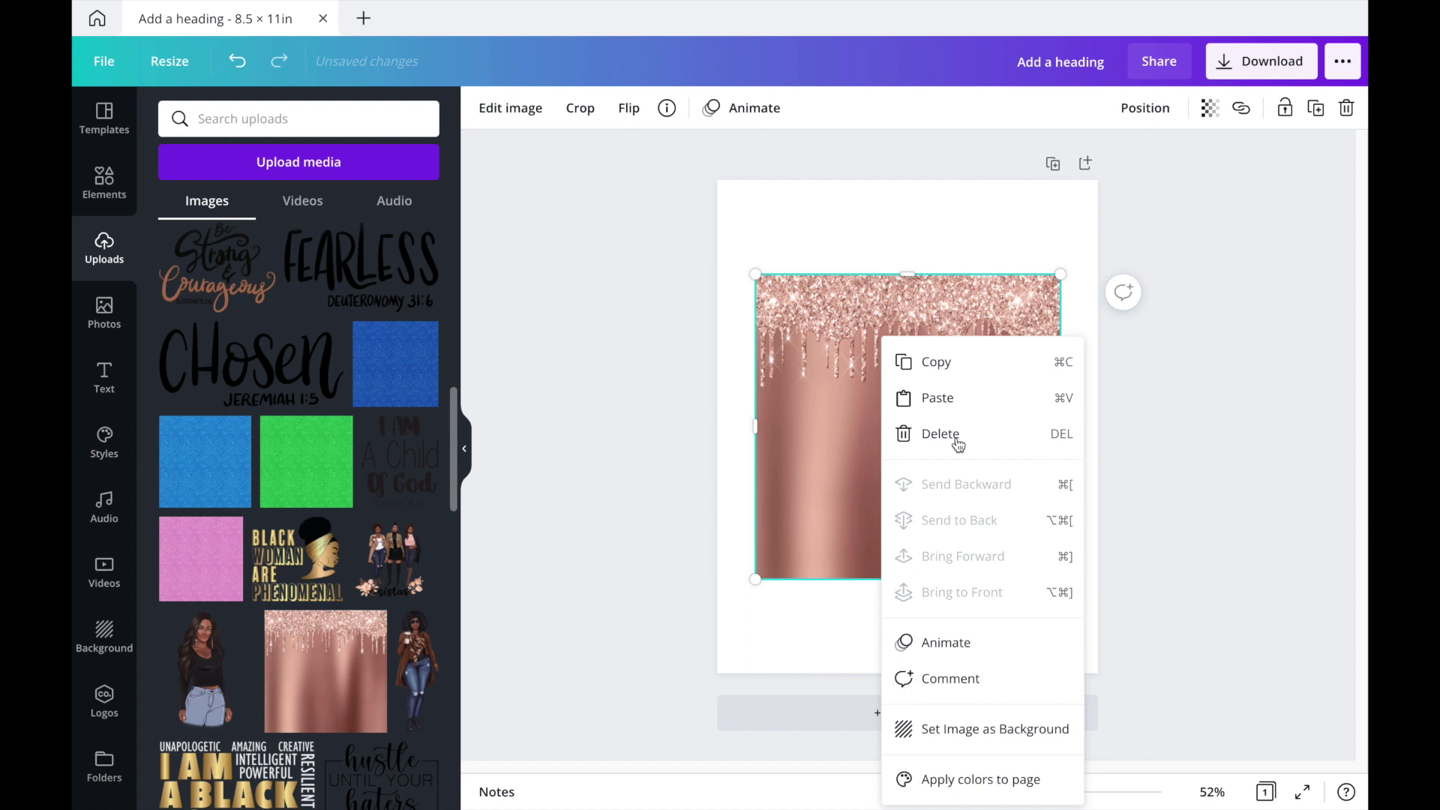
click(942, 435)
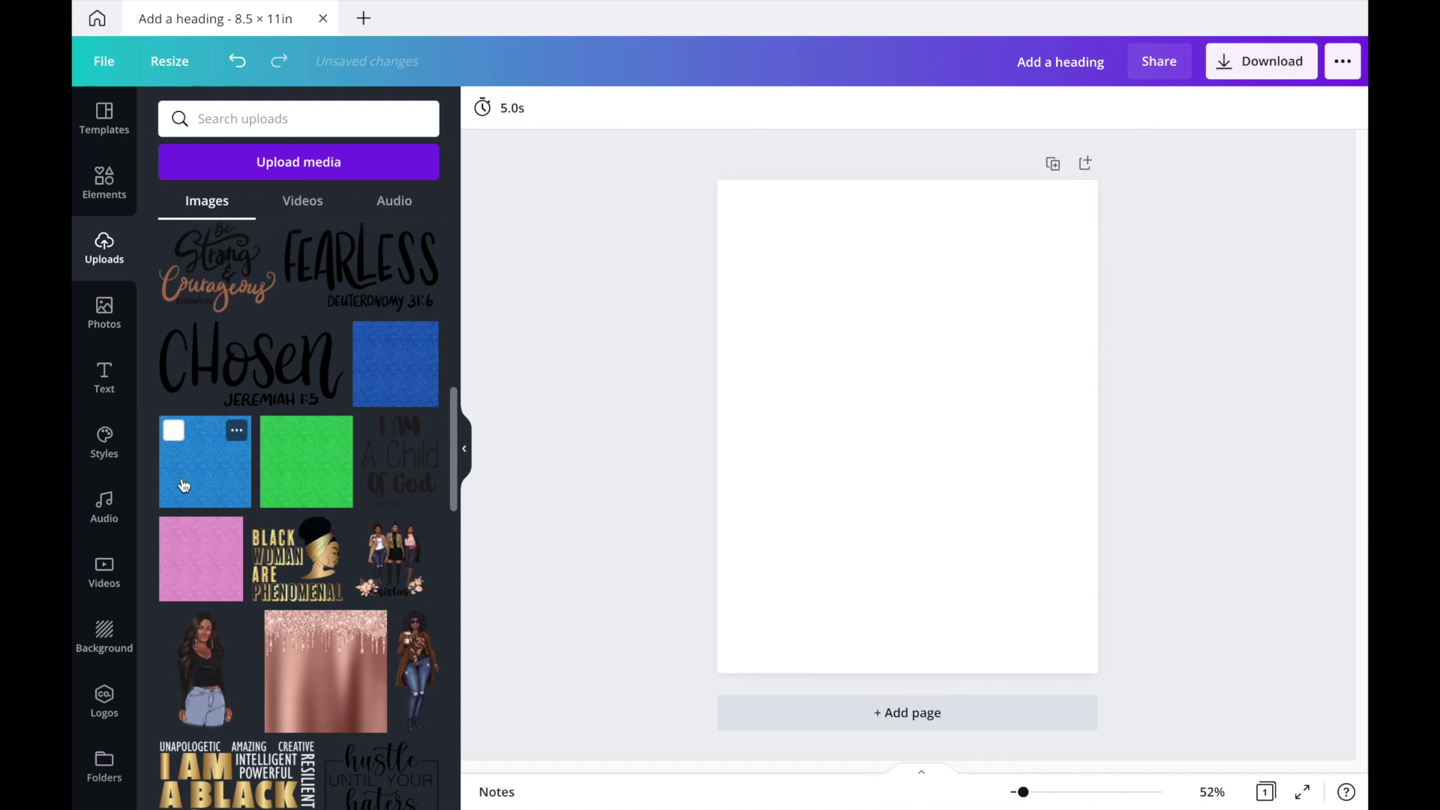
Step: Add the pink glitter image from the uploads and set it as the page background
click(197, 581)
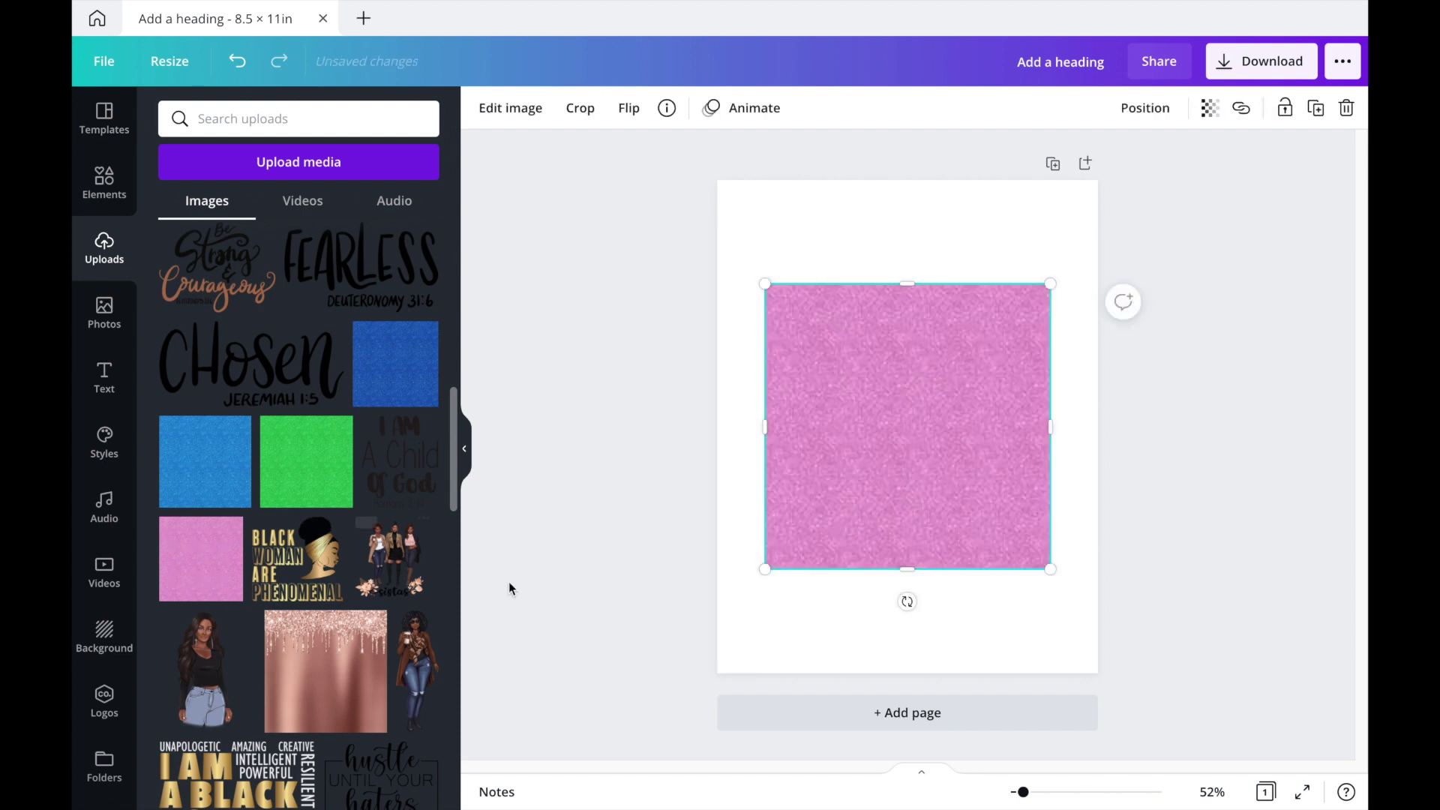
right_click(906, 462)
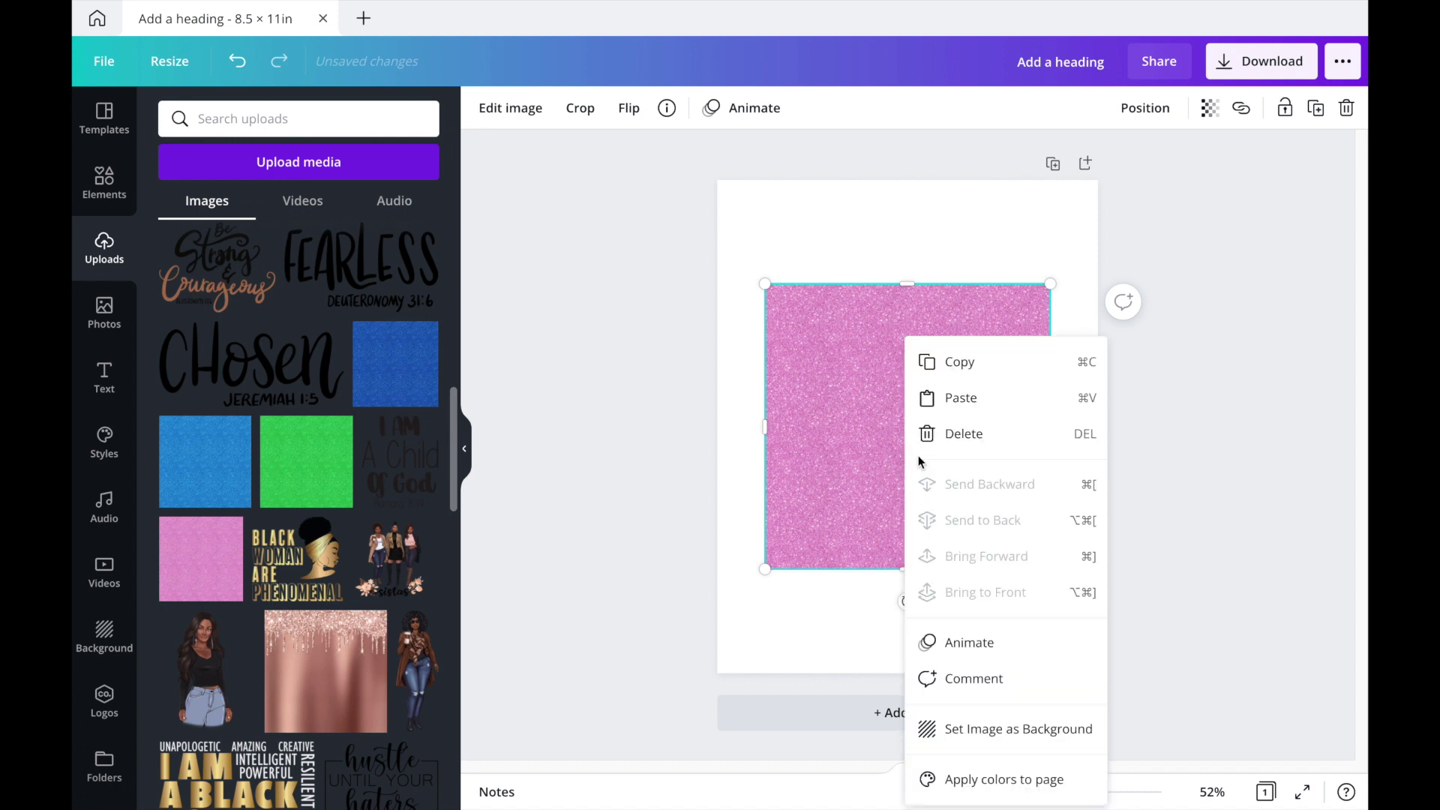
click(1003, 731)
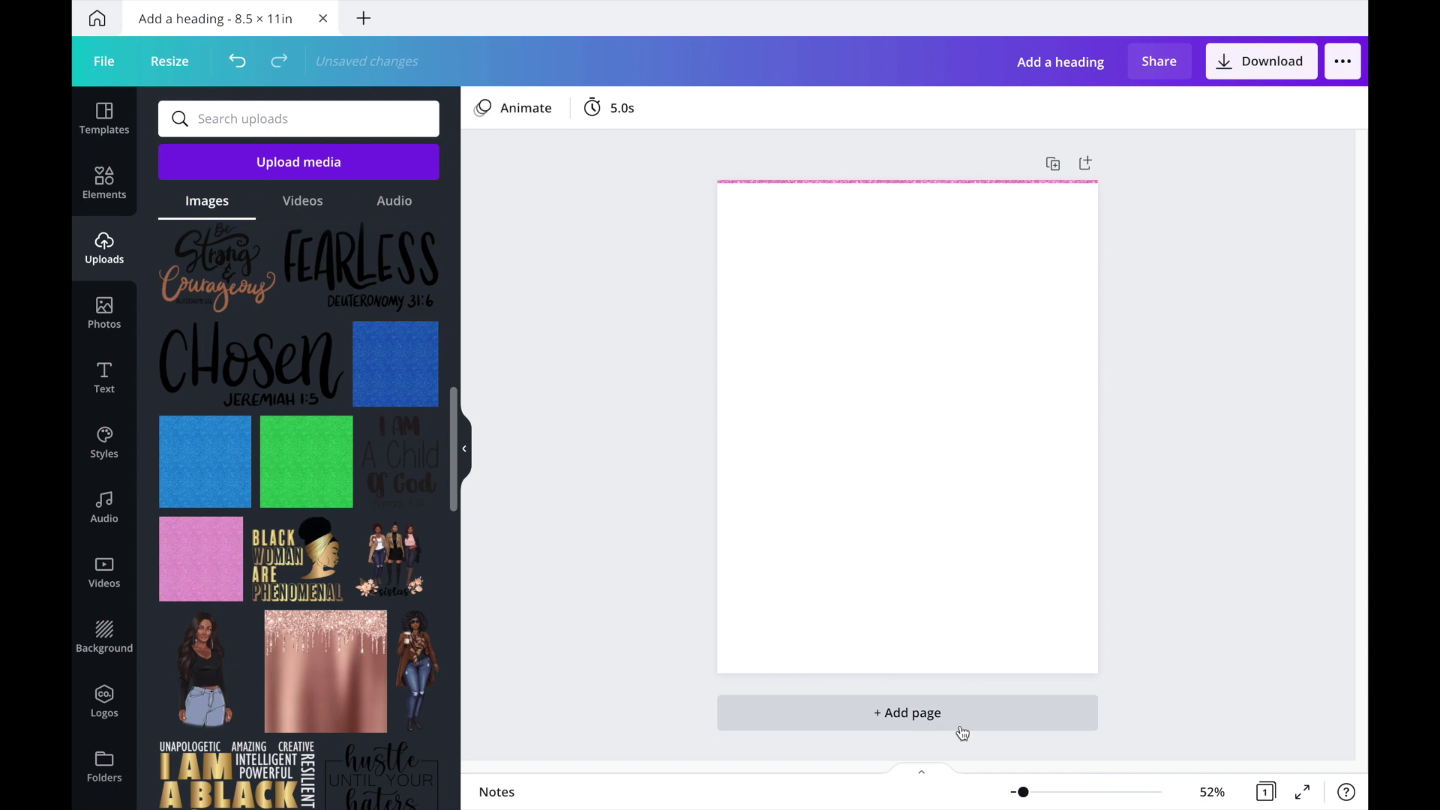
Step: Add the clip art of the woman in a black top and jeans, shrink it and place it in the page's upper right area
click(201, 711)
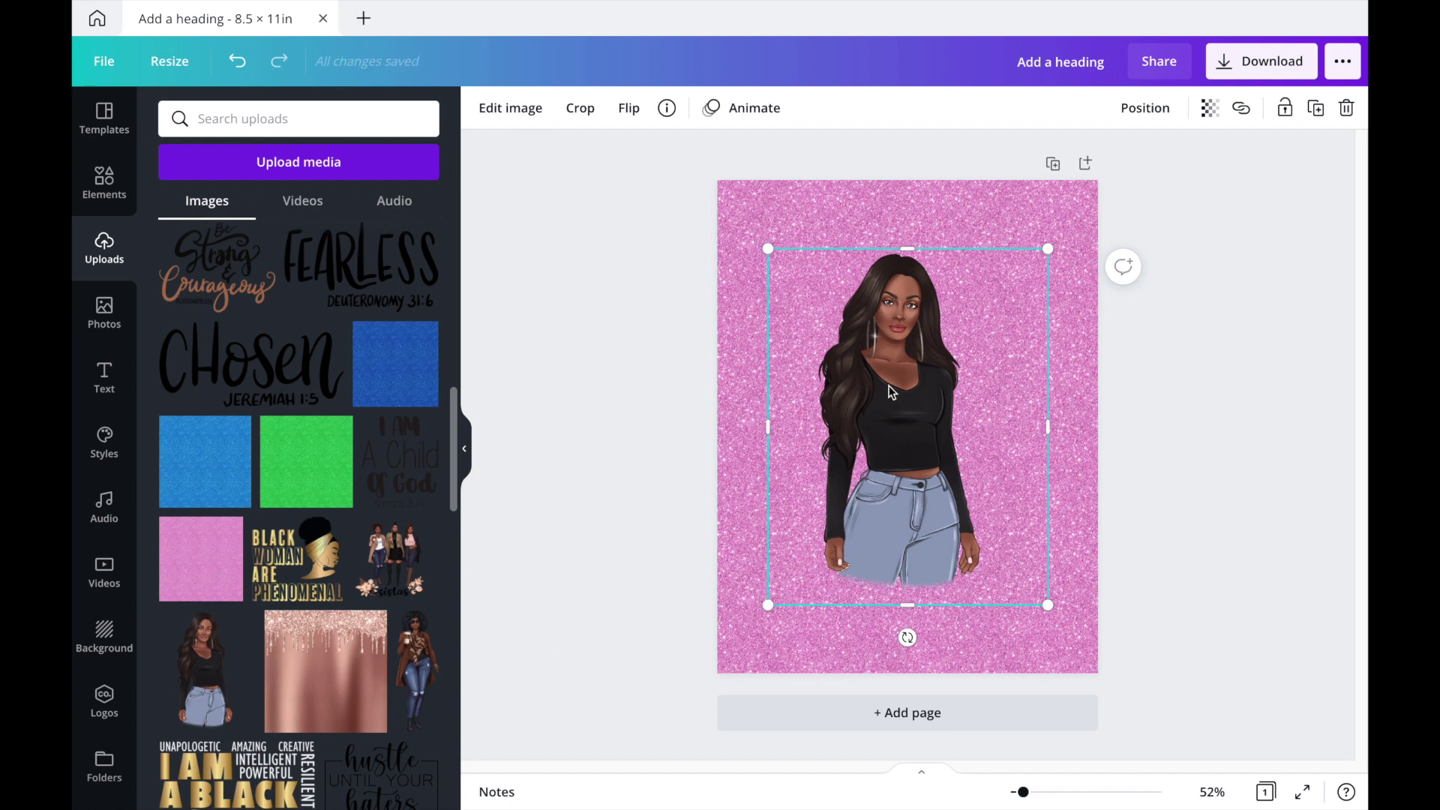
drag(922, 409, 912, 375)
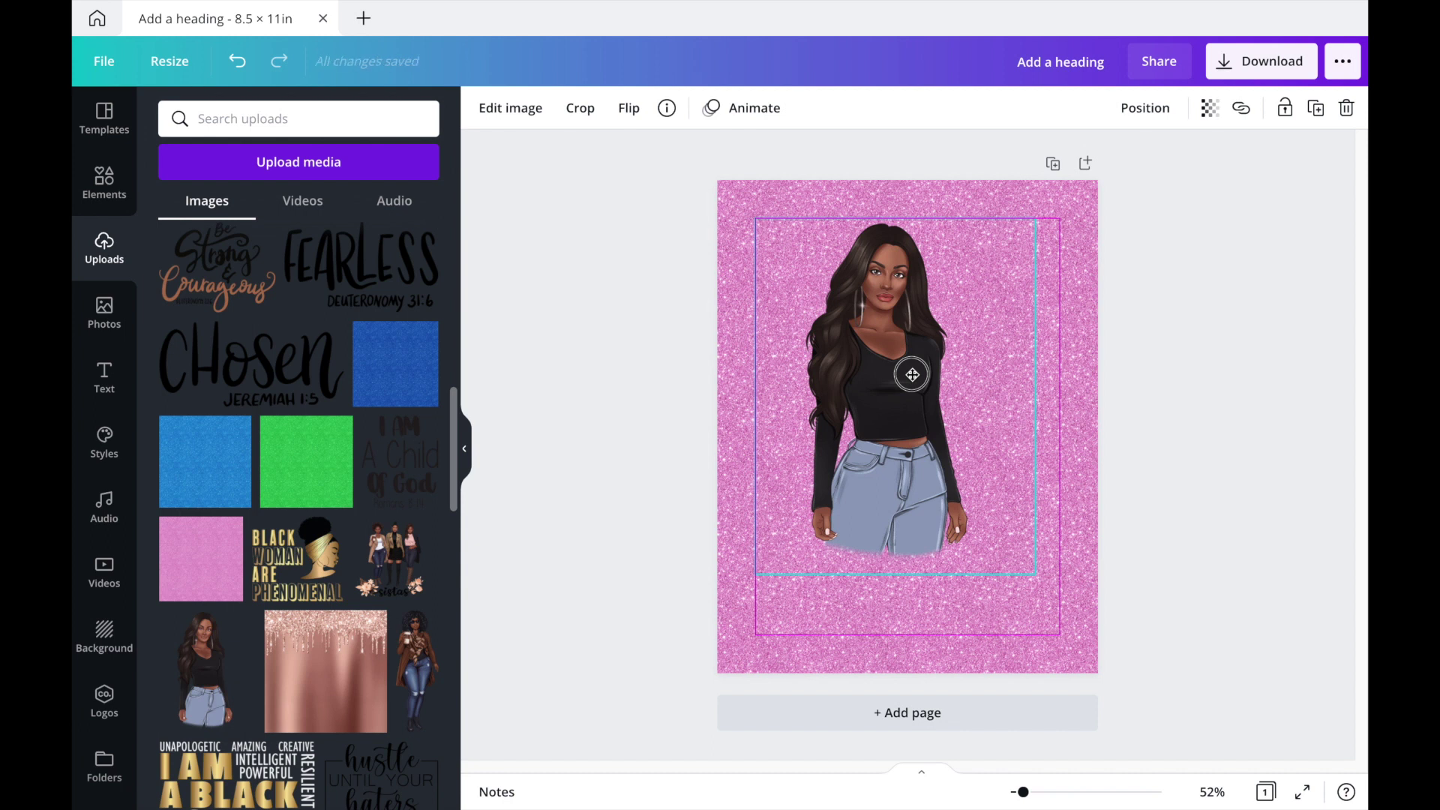
drag(913, 374, 930, 376)
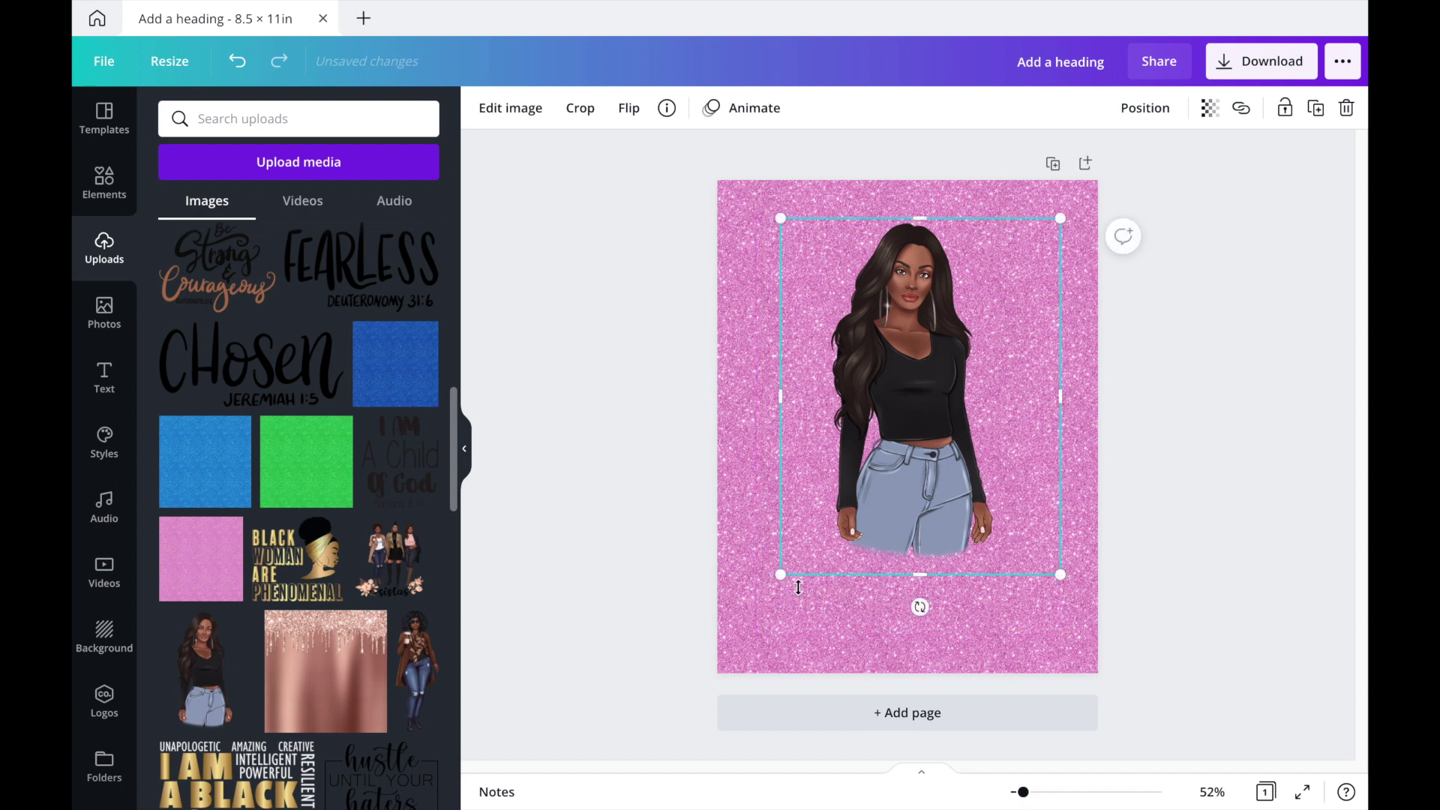
drag(782, 576, 827, 516)
drag(923, 392, 931, 405)
drag(827, 220, 844, 237)
drag(848, 377, 869, 381)
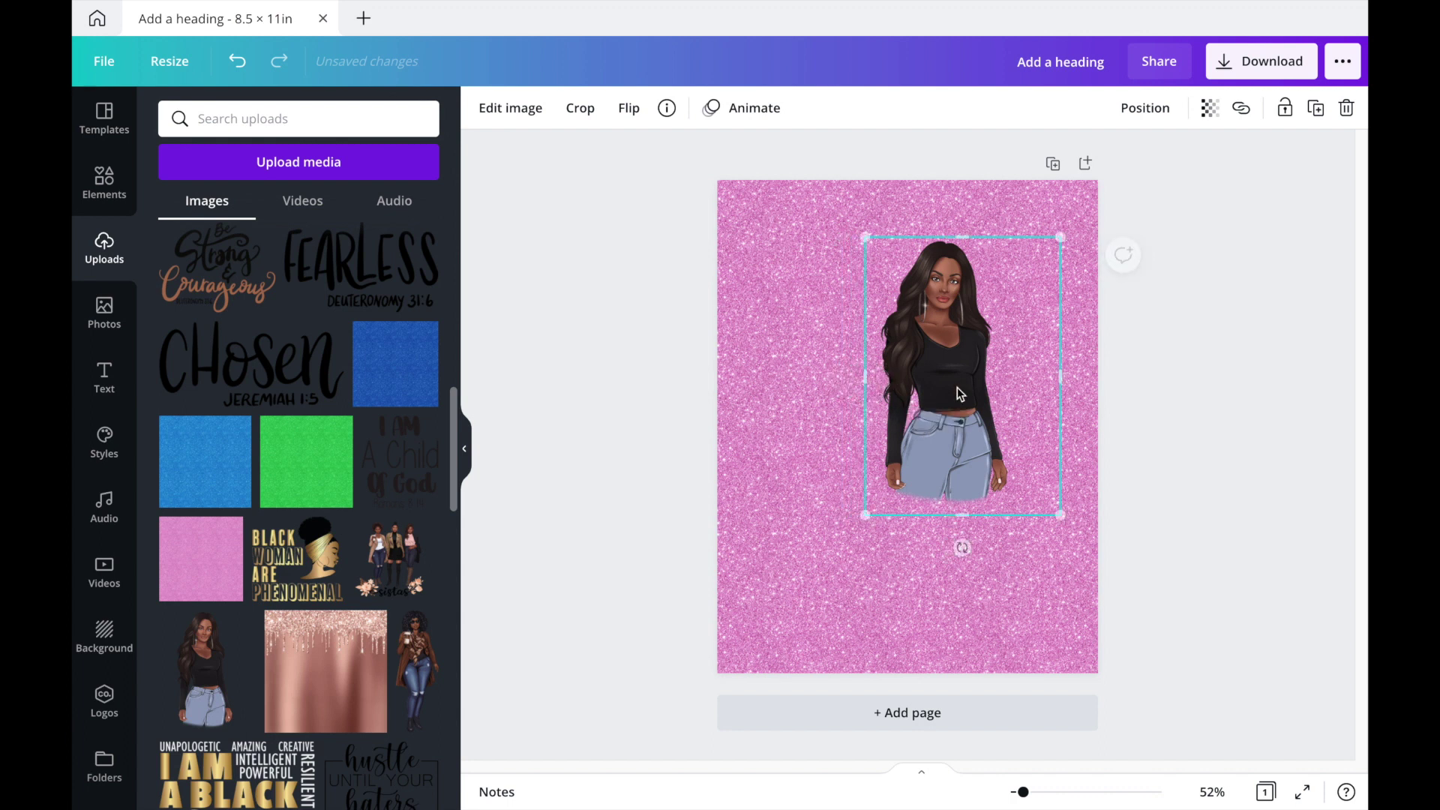
Step: Move the woman clip art to the left half of the page and enlarge it to about three quarters of the page height
drag(1061, 371, 861, 353)
drag(916, 496, 930, 610)
drag(915, 535, 915, 535)
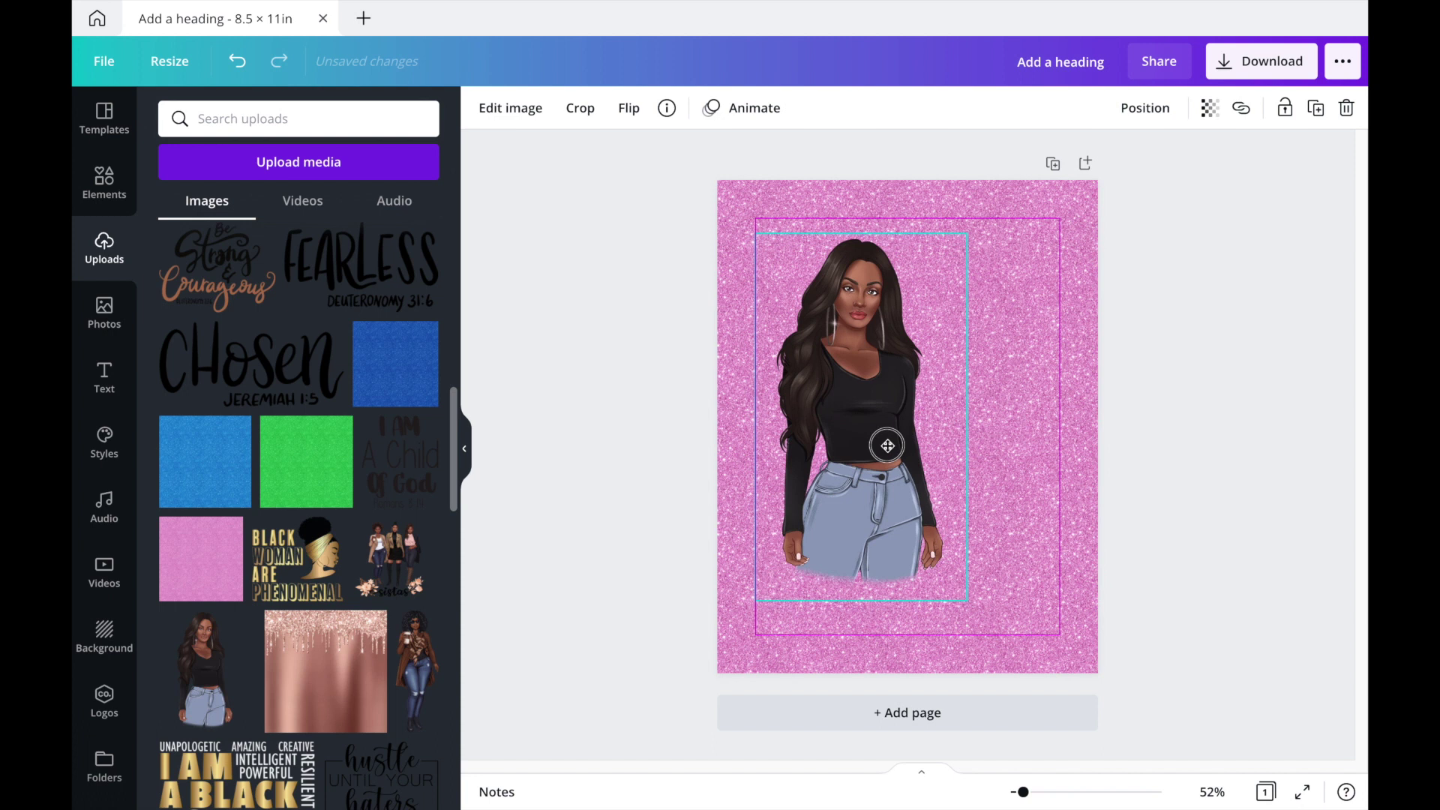
drag(886, 435, 886, 436)
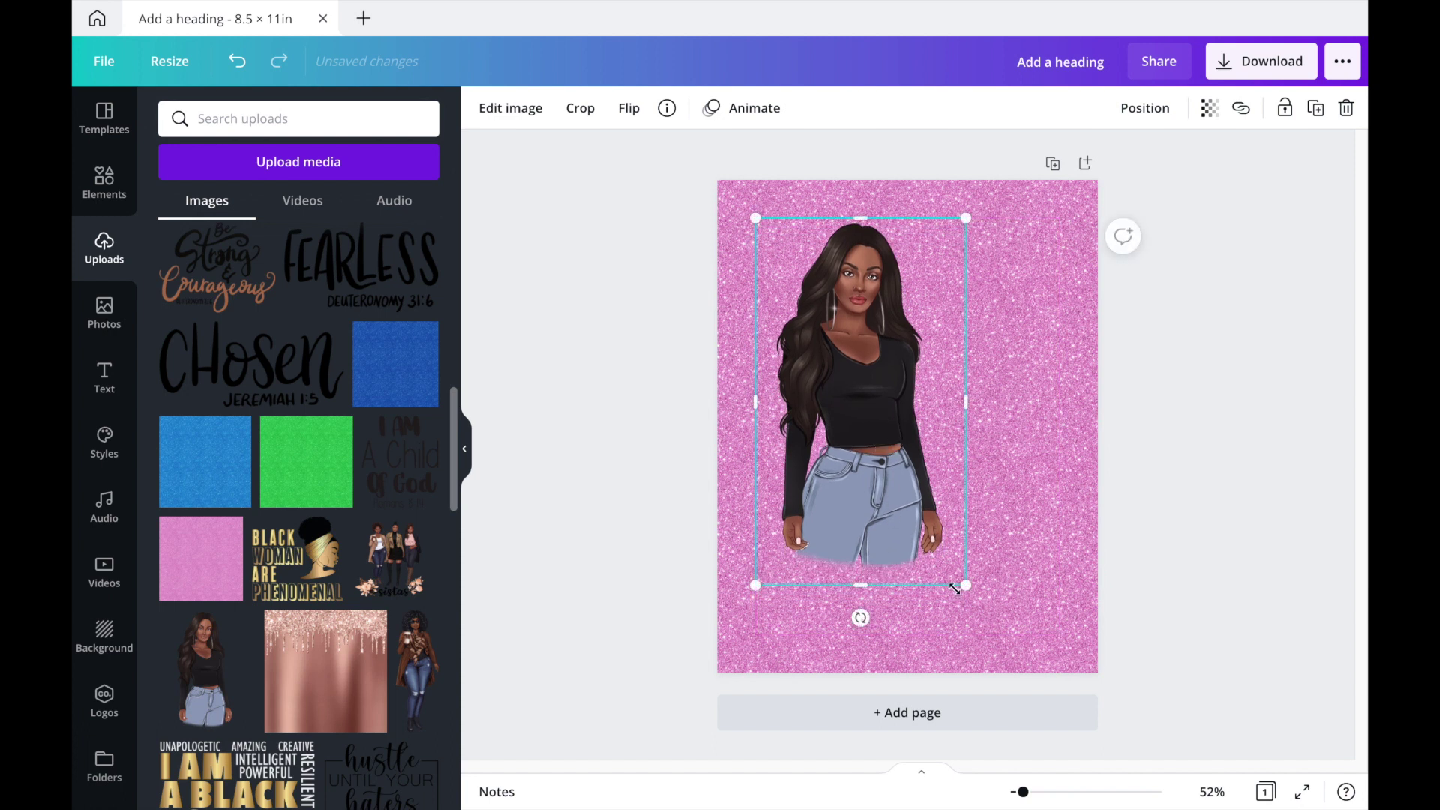
drag(966, 585, 979, 606)
drag(871, 457, 879, 462)
click(627, 503)
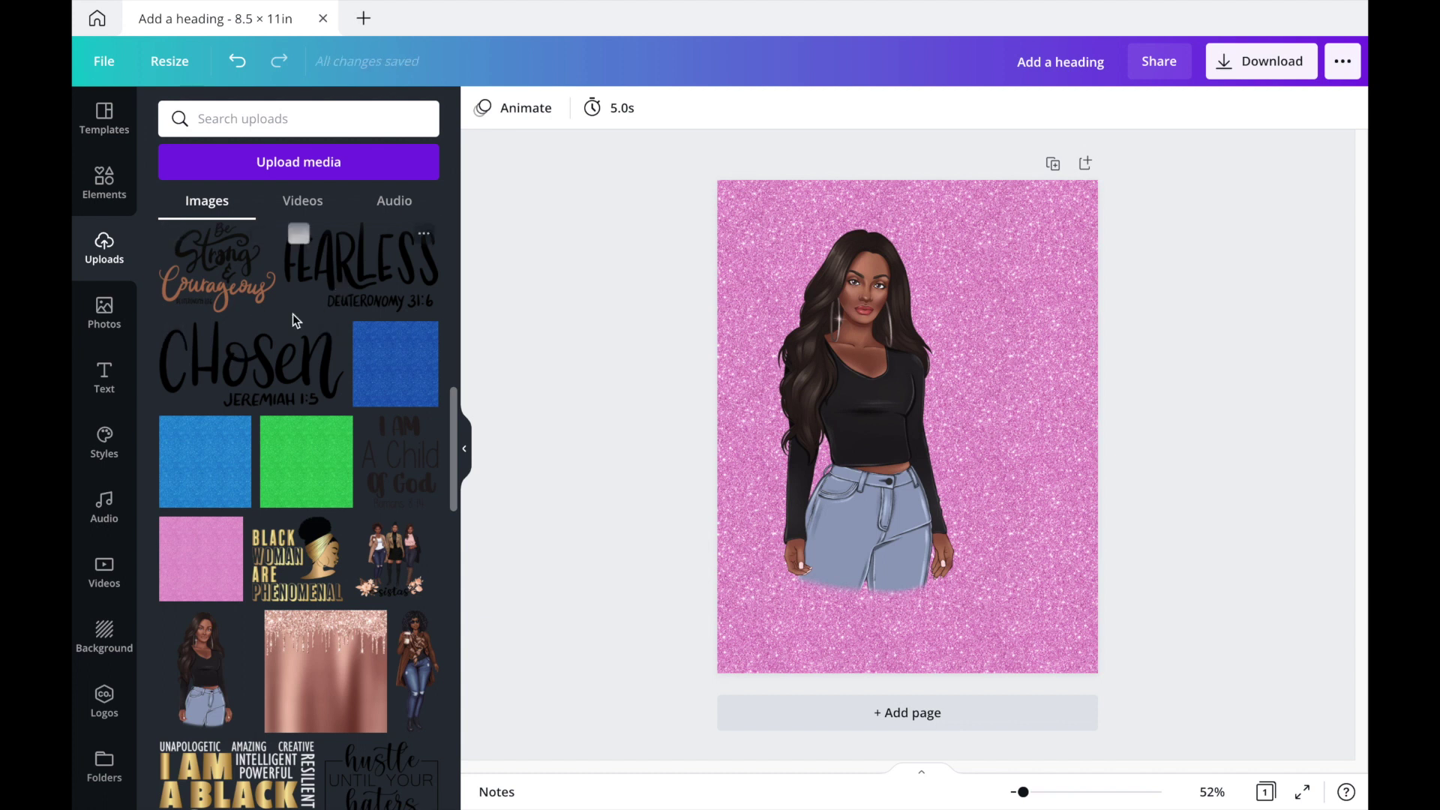
Step: Add the "Be Strong & Courageous" quote image, shrink it and place it beside the woman's head in the page's upper right area
click(216, 272)
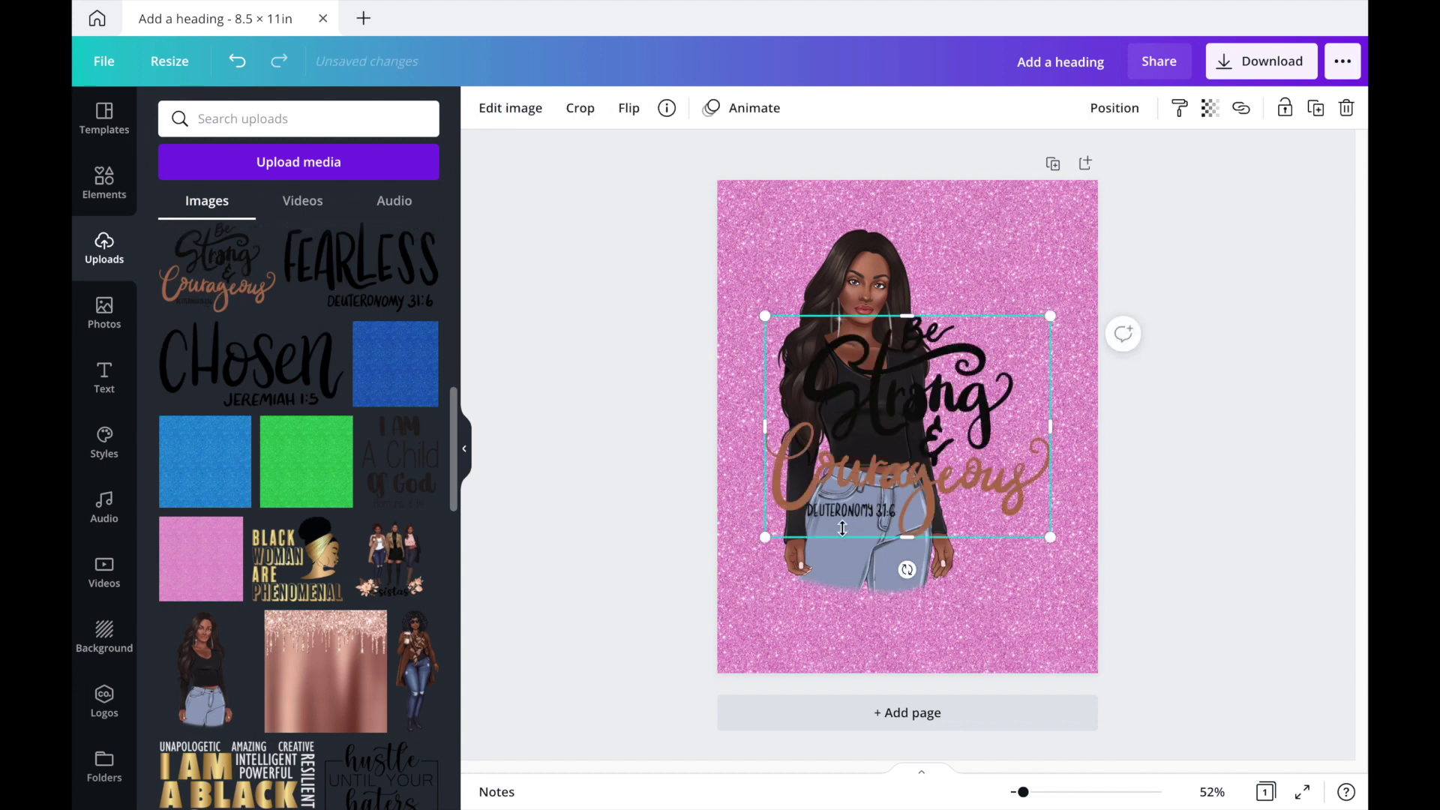
drag(766, 540, 842, 482)
drag(953, 386, 1005, 328)
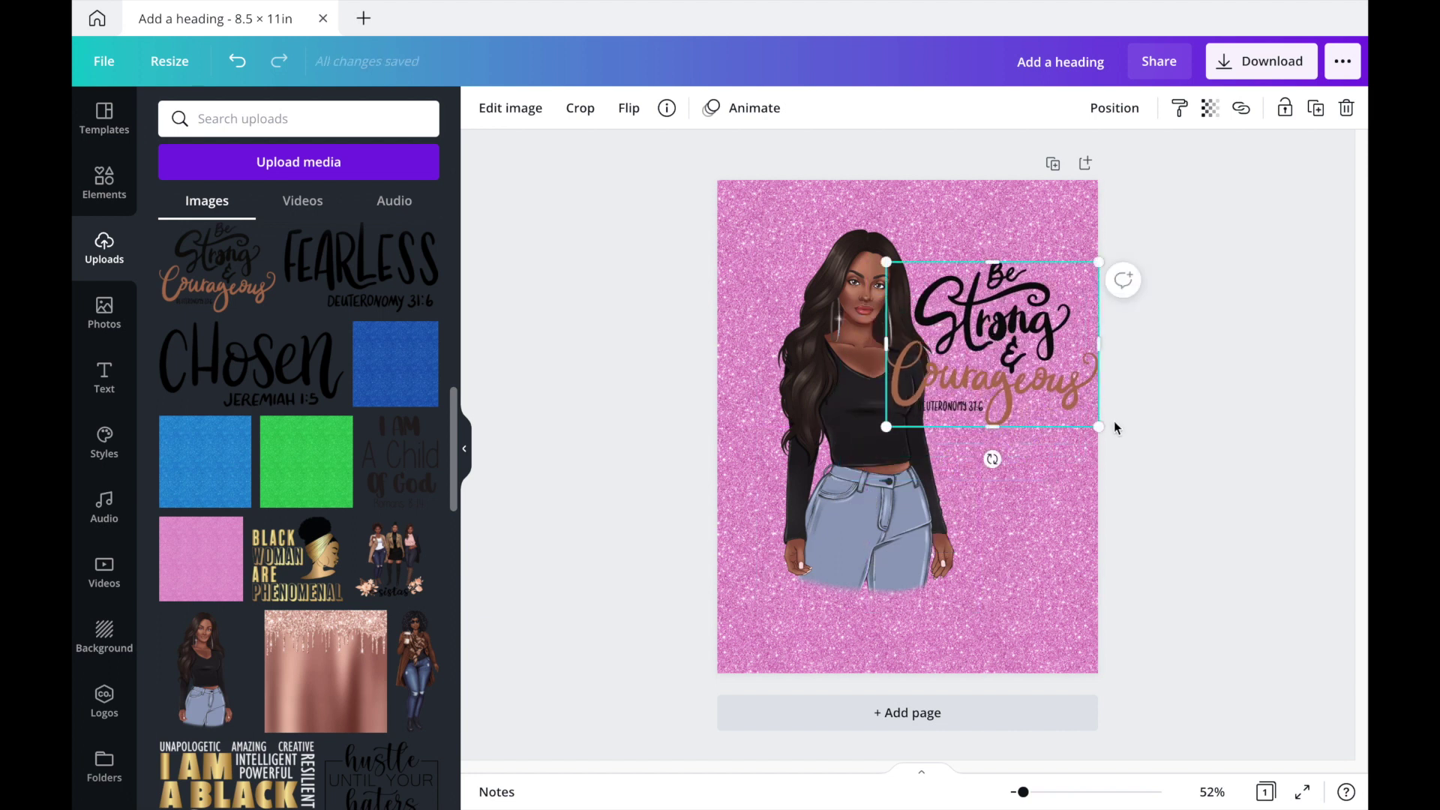
drag(1099, 418, 1088, 414)
drag(979, 335, 1006, 316)
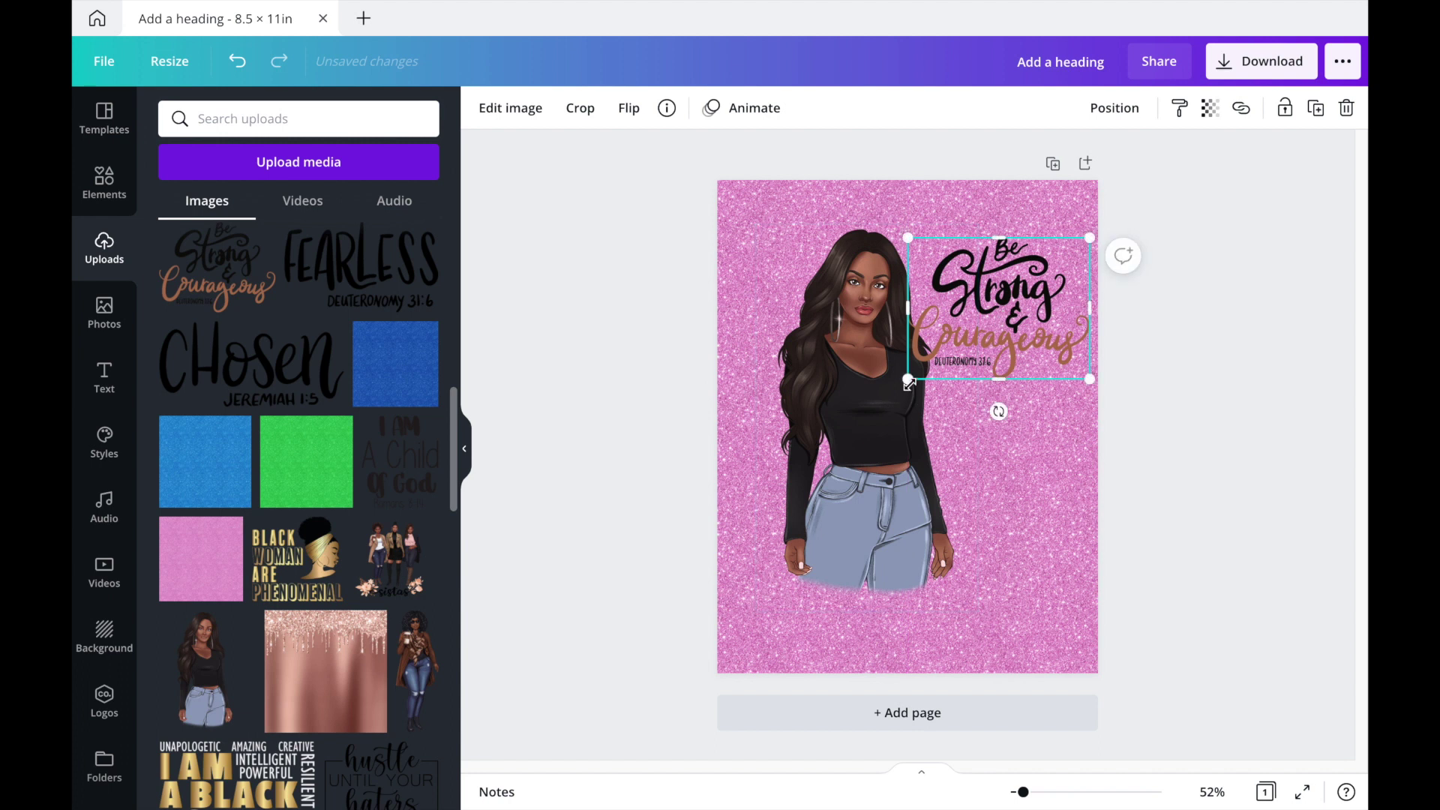
drag(910, 380, 936, 362)
drag(1047, 319, 1084, 368)
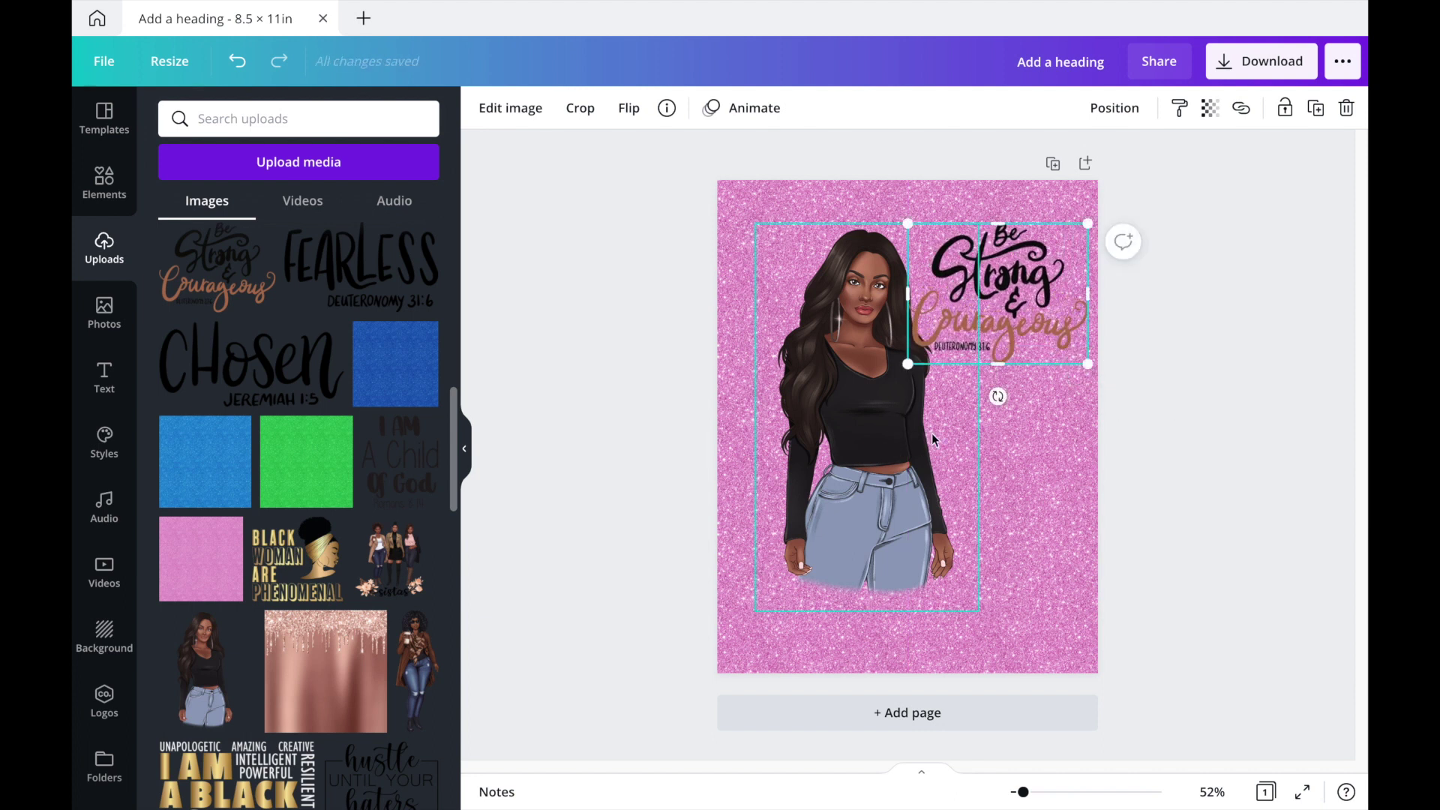
Step: Narrow the woman clip art's frame and shift it closer to the page's left edge
click(973, 426)
drag(982, 418, 899, 452)
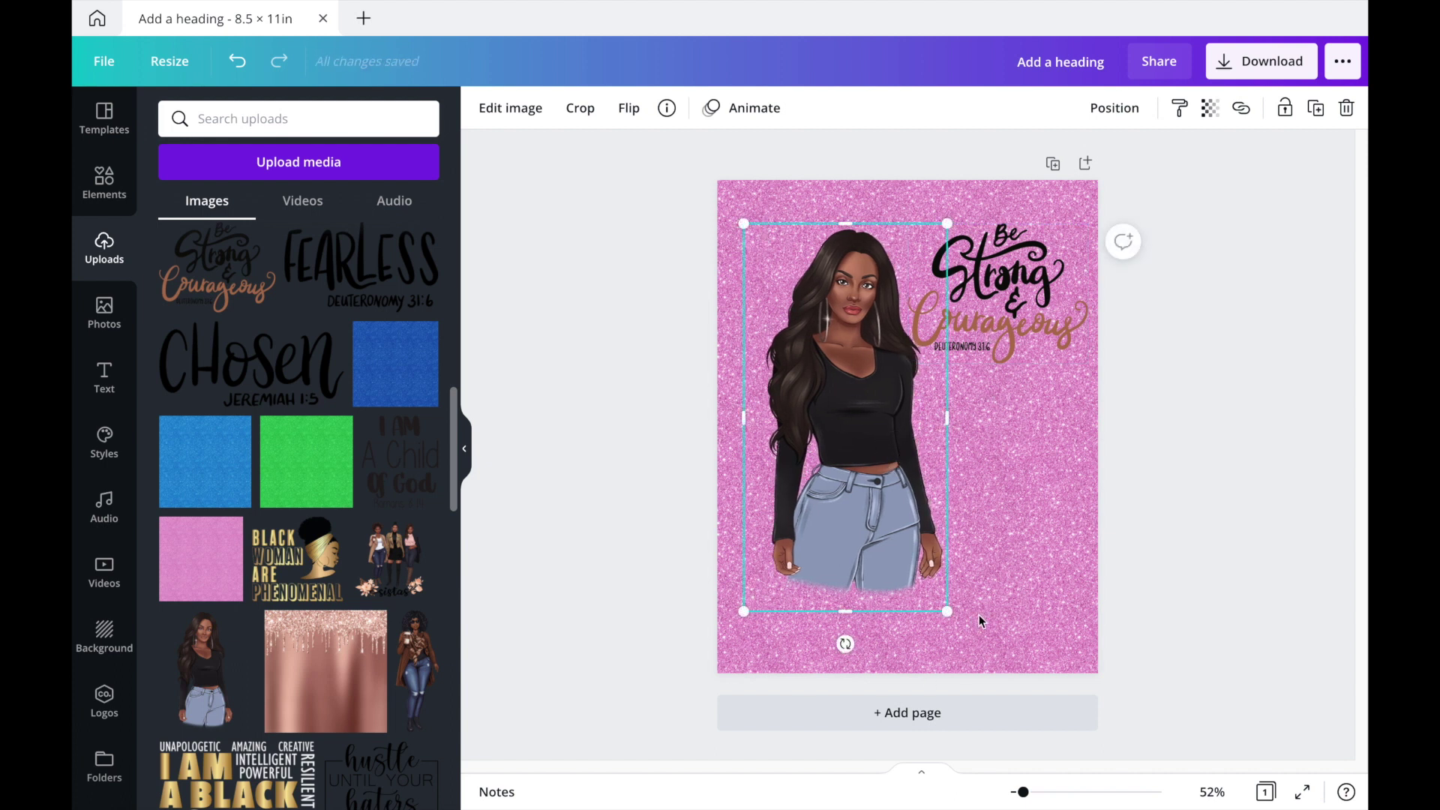
Step: Move the "Be Strong & Courageous" quote slightly up and extend the top edge of its frame
click(990, 364)
click(1085, 371)
click(990, 330)
drag(991, 330, 990, 321)
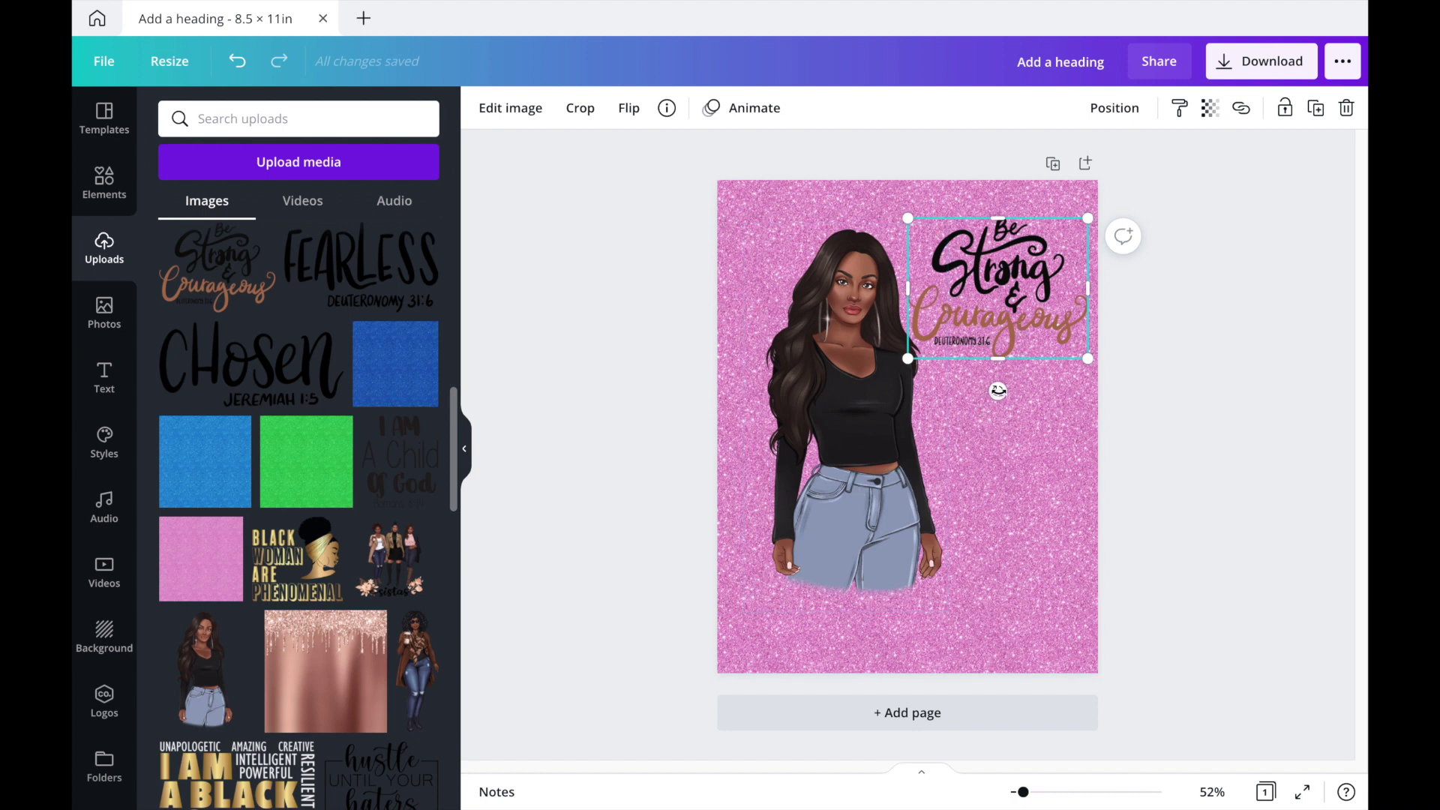
mouse_move(1002, 218)
mouse_down()
mouse_move(1002, 201)
mouse_move(1009, 225)
mouse_up()
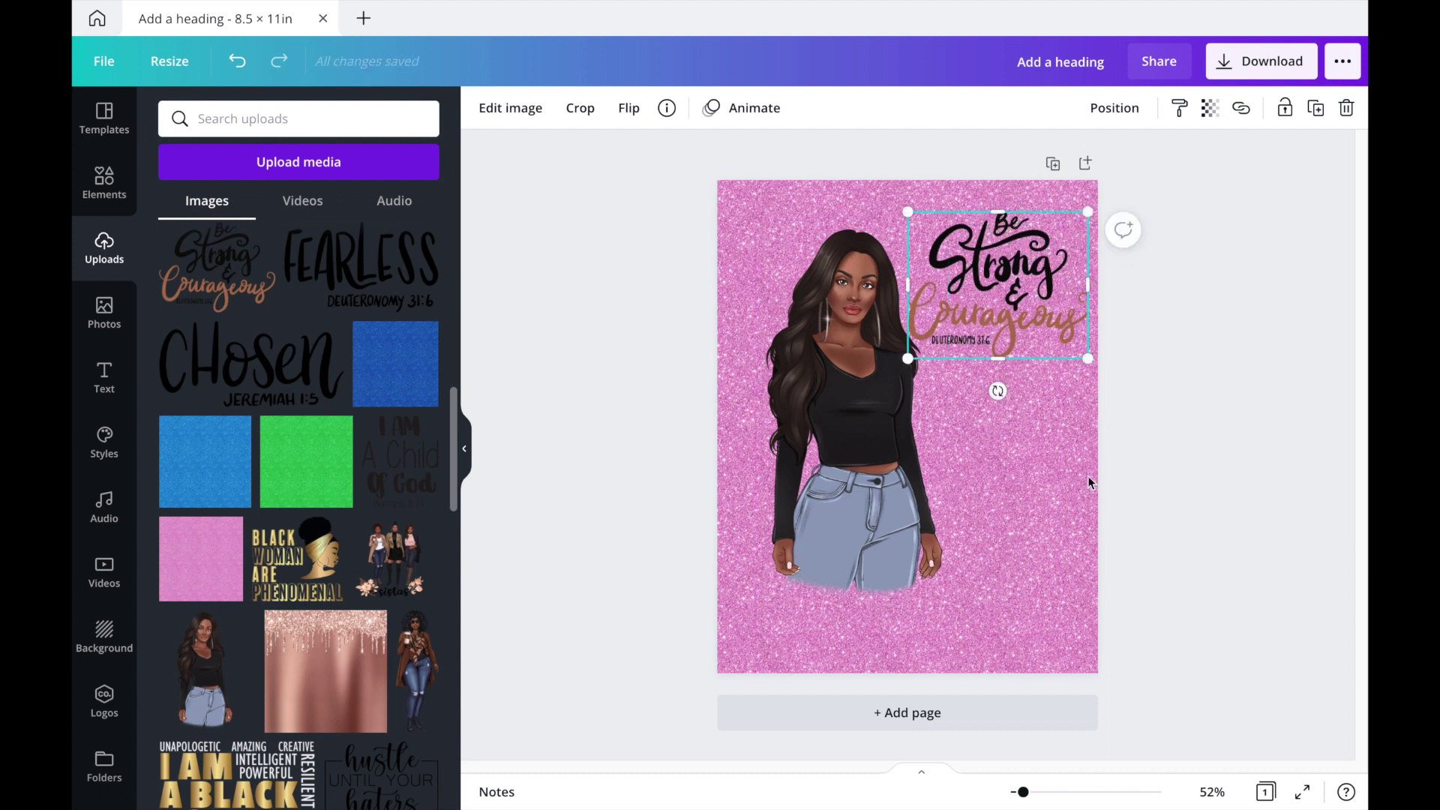
click(1210, 407)
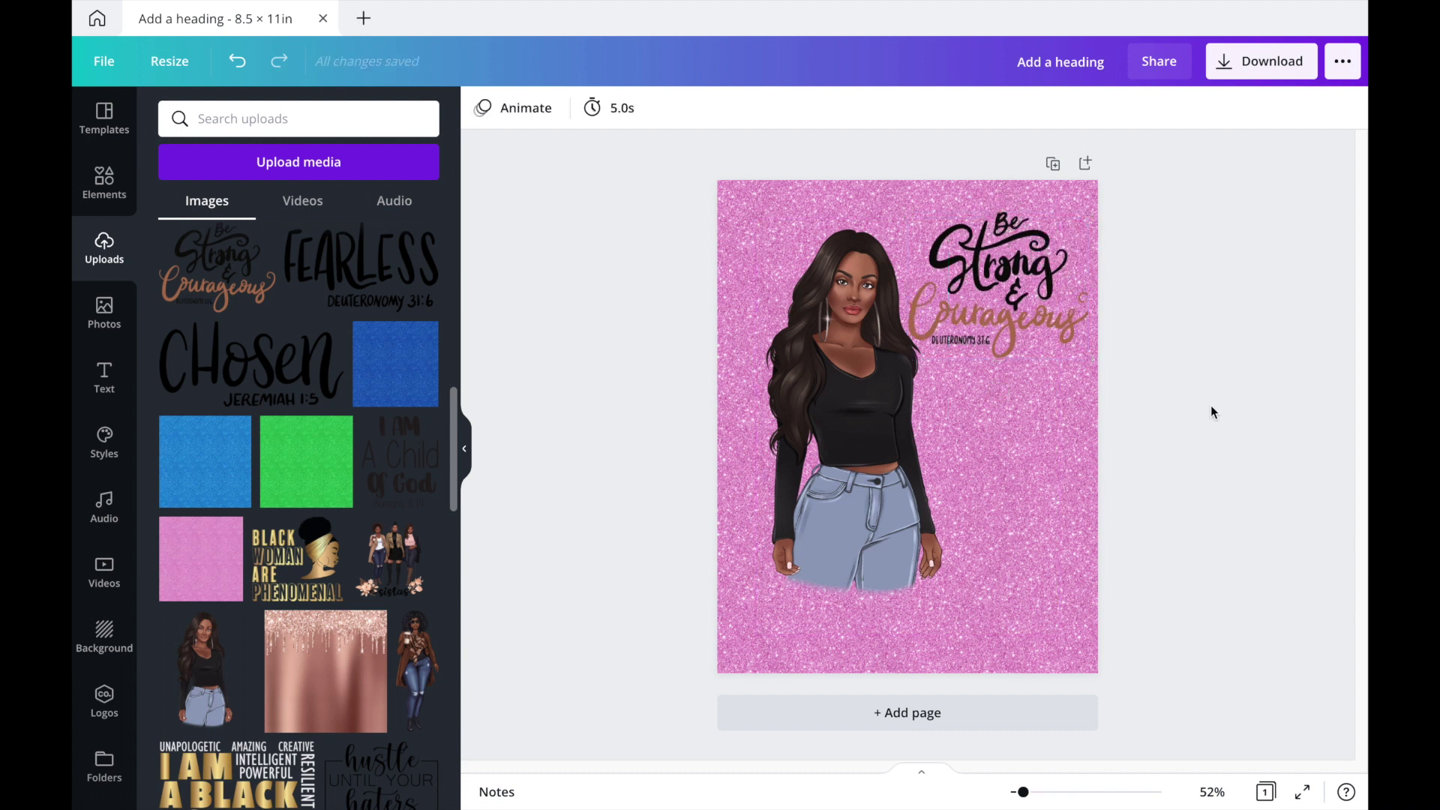
Step: Shrink the quote image slightly from its lower right corner and raise the top edge of its frame
click(1074, 318)
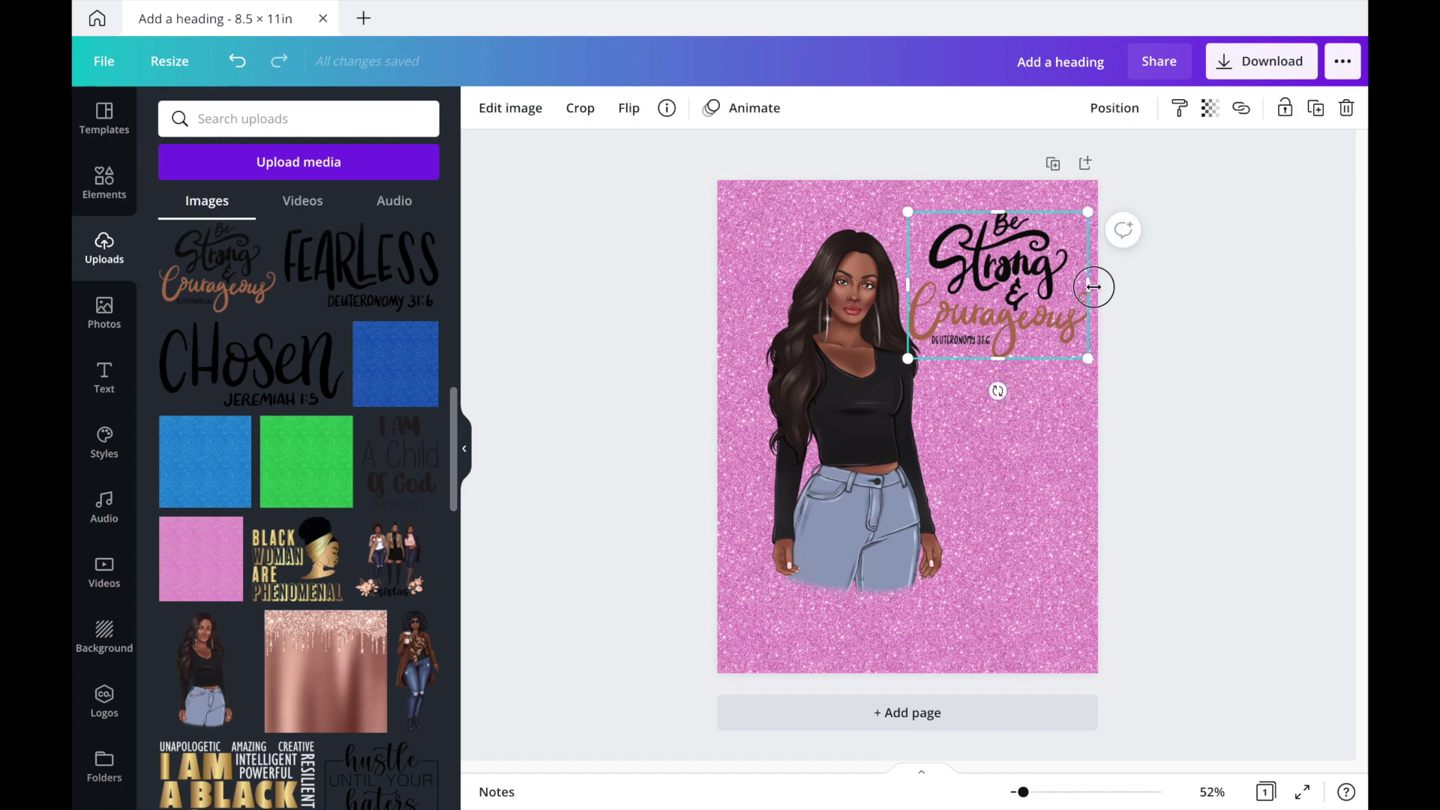
drag(1094, 286, 1089, 286)
drag(1088, 360, 1080, 347)
drag(1081, 286, 1083, 285)
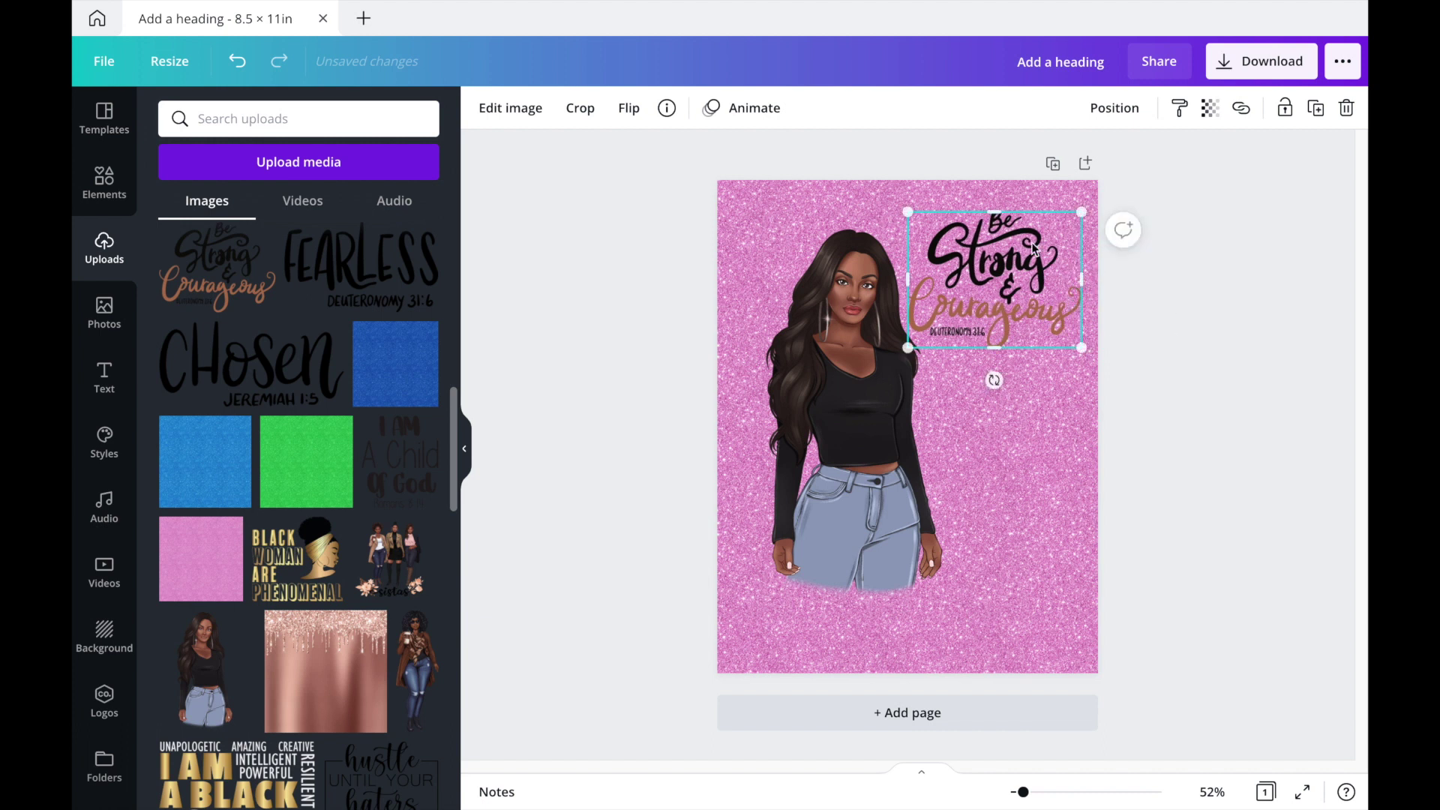
drag(995, 212, 999, 219)
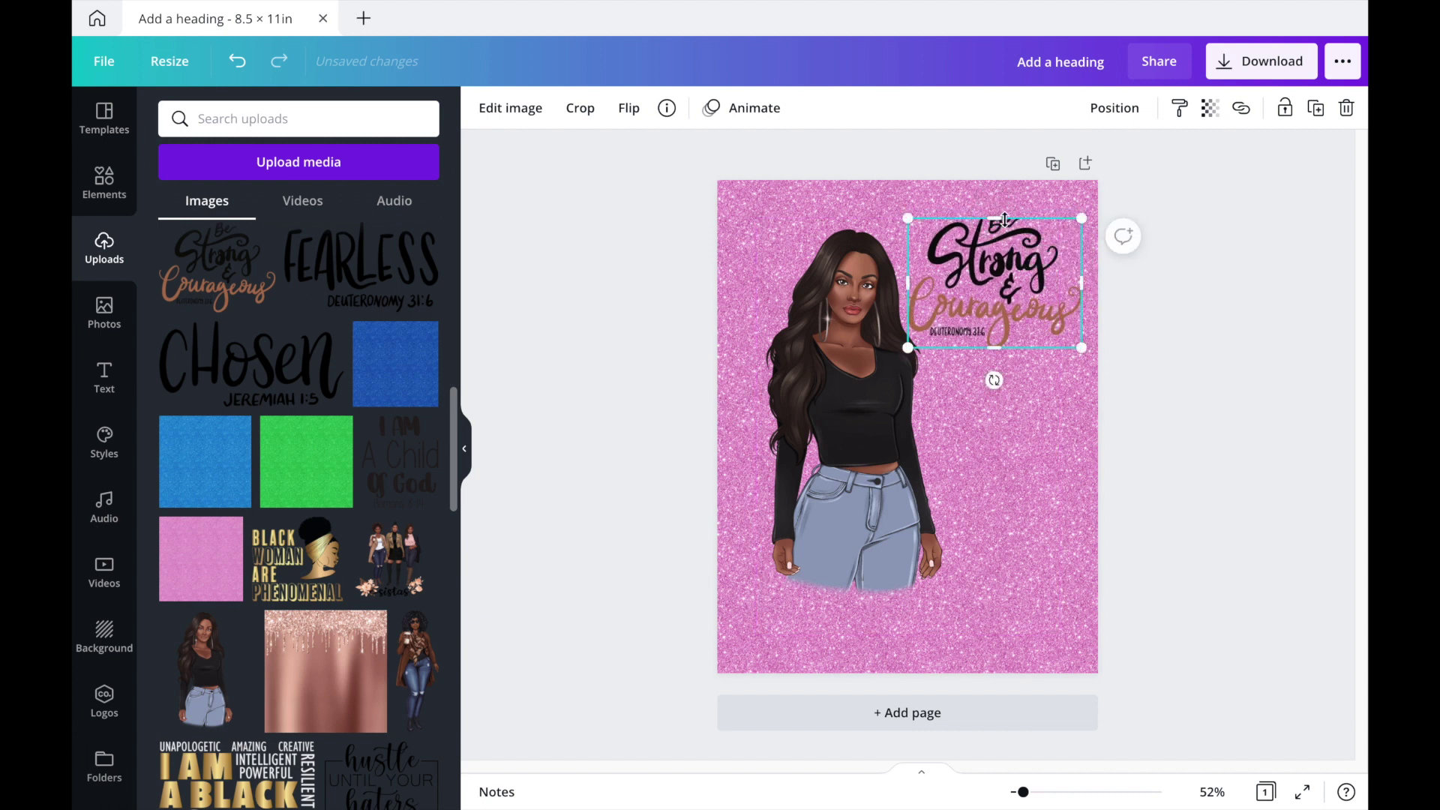
drag(1000, 219, 1000, 204)
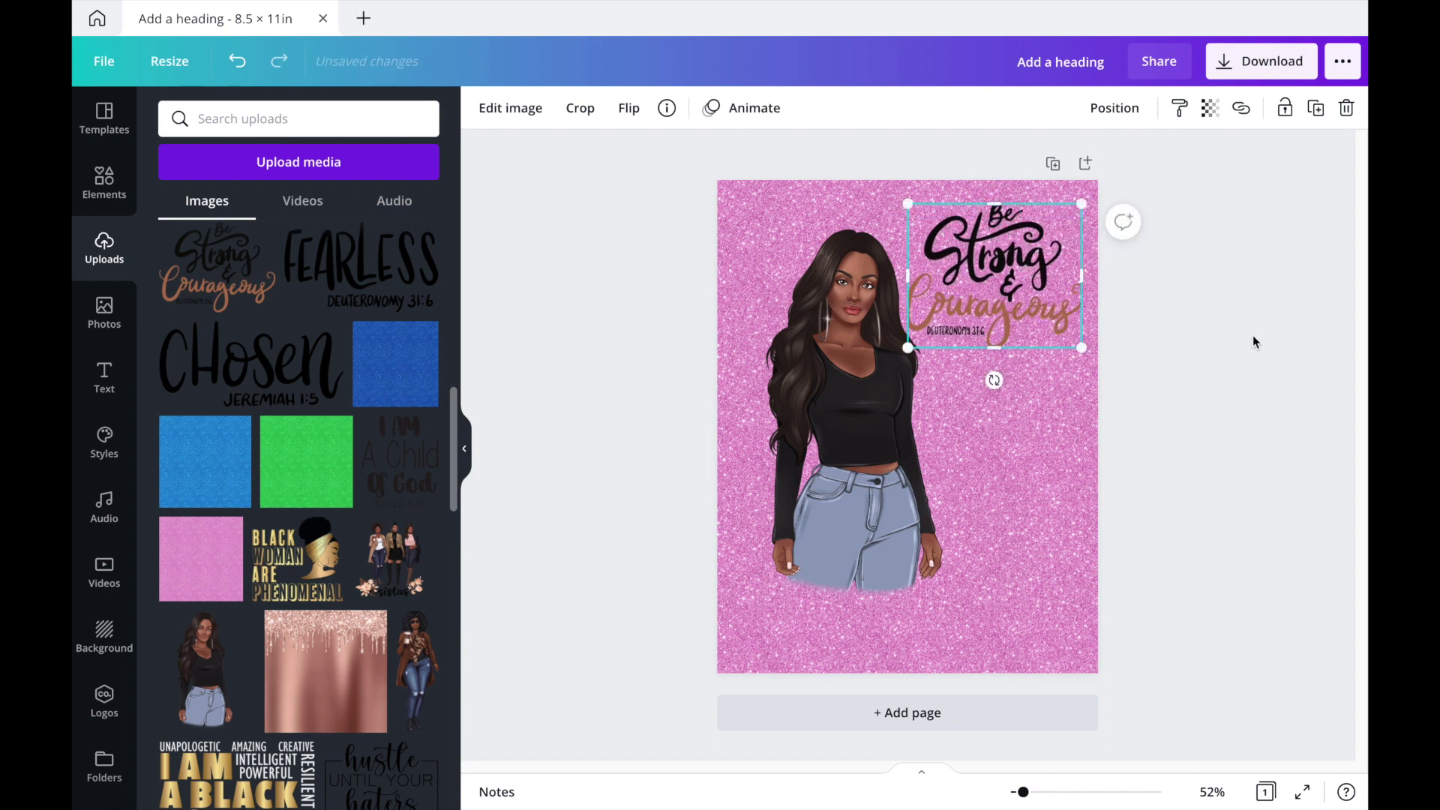
Step: Shrink the quote image further, widen its frame slightly to the right and pull its top edge close to the page's top
click(1247, 336)
click(1082, 316)
drag(1089, 288, 1093, 283)
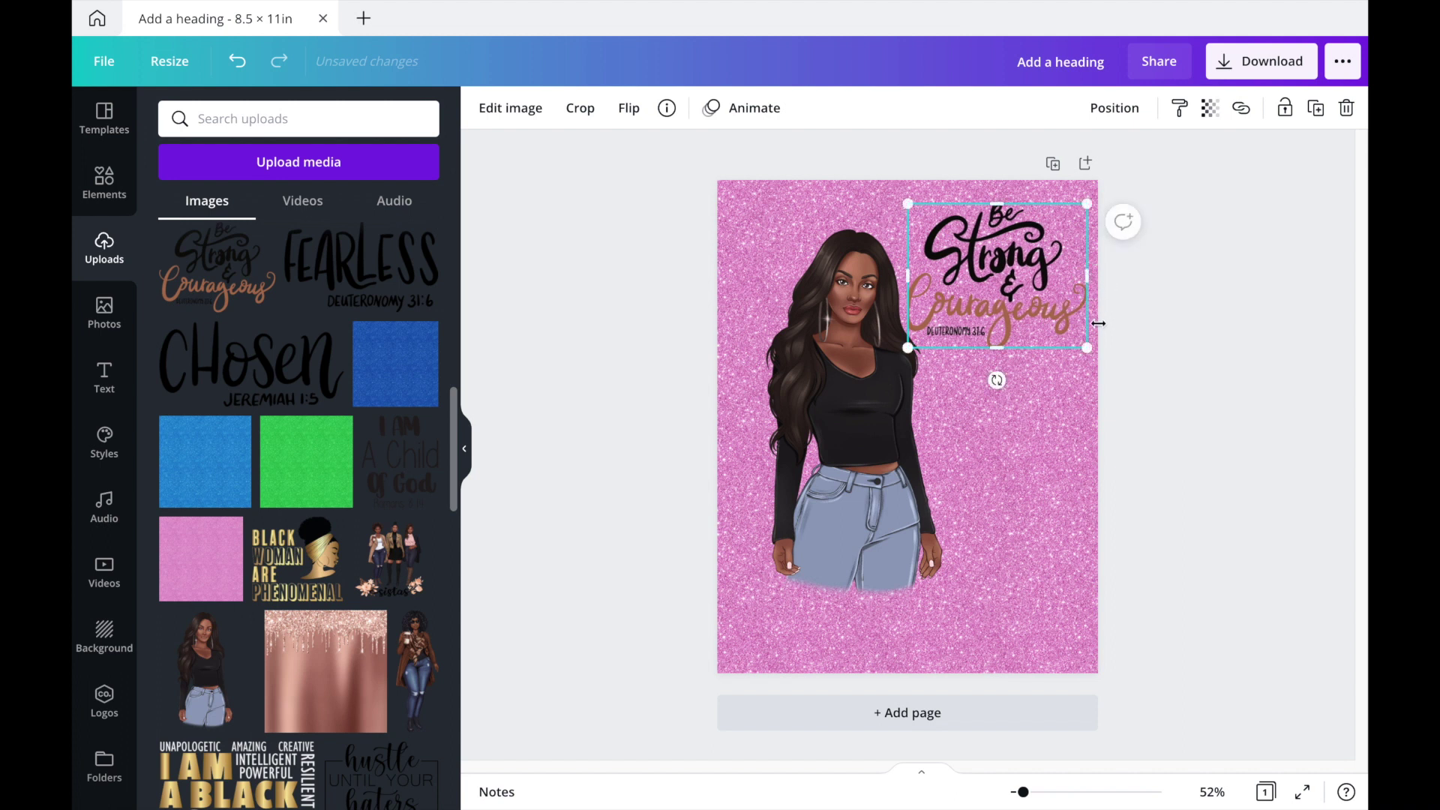
drag(1089, 342, 1061, 326)
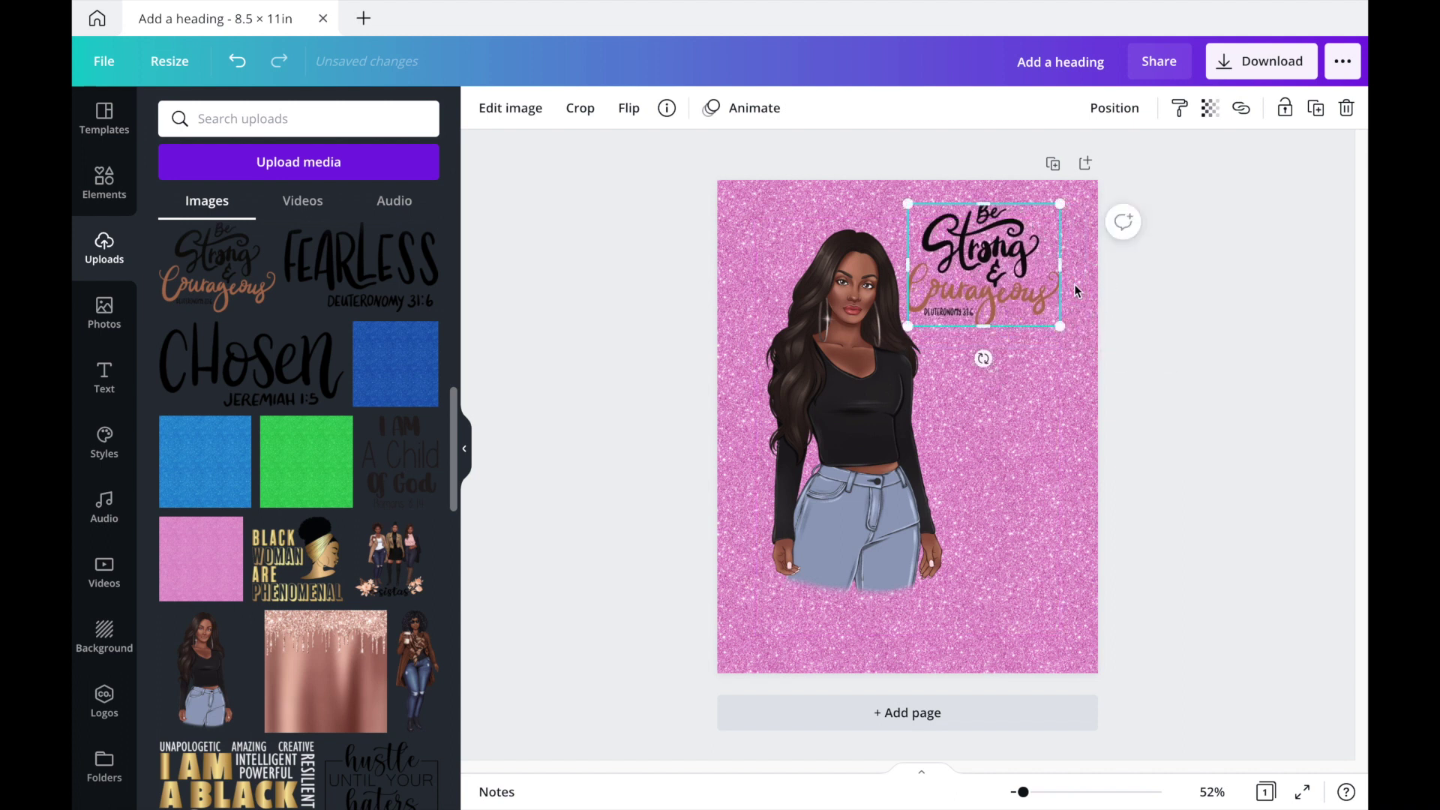
drag(1065, 267, 1073, 267)
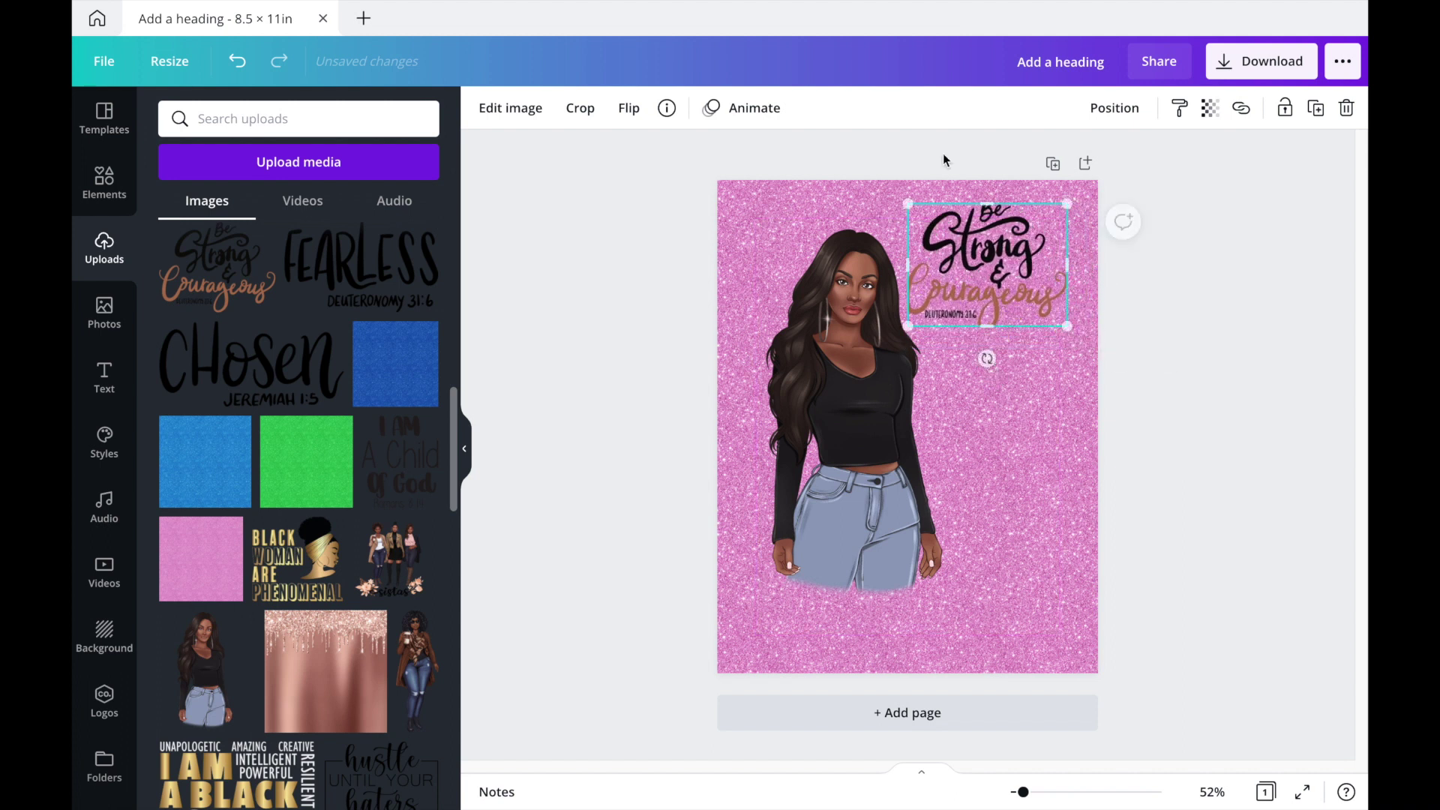
drag(1000, 194, 998, 183)
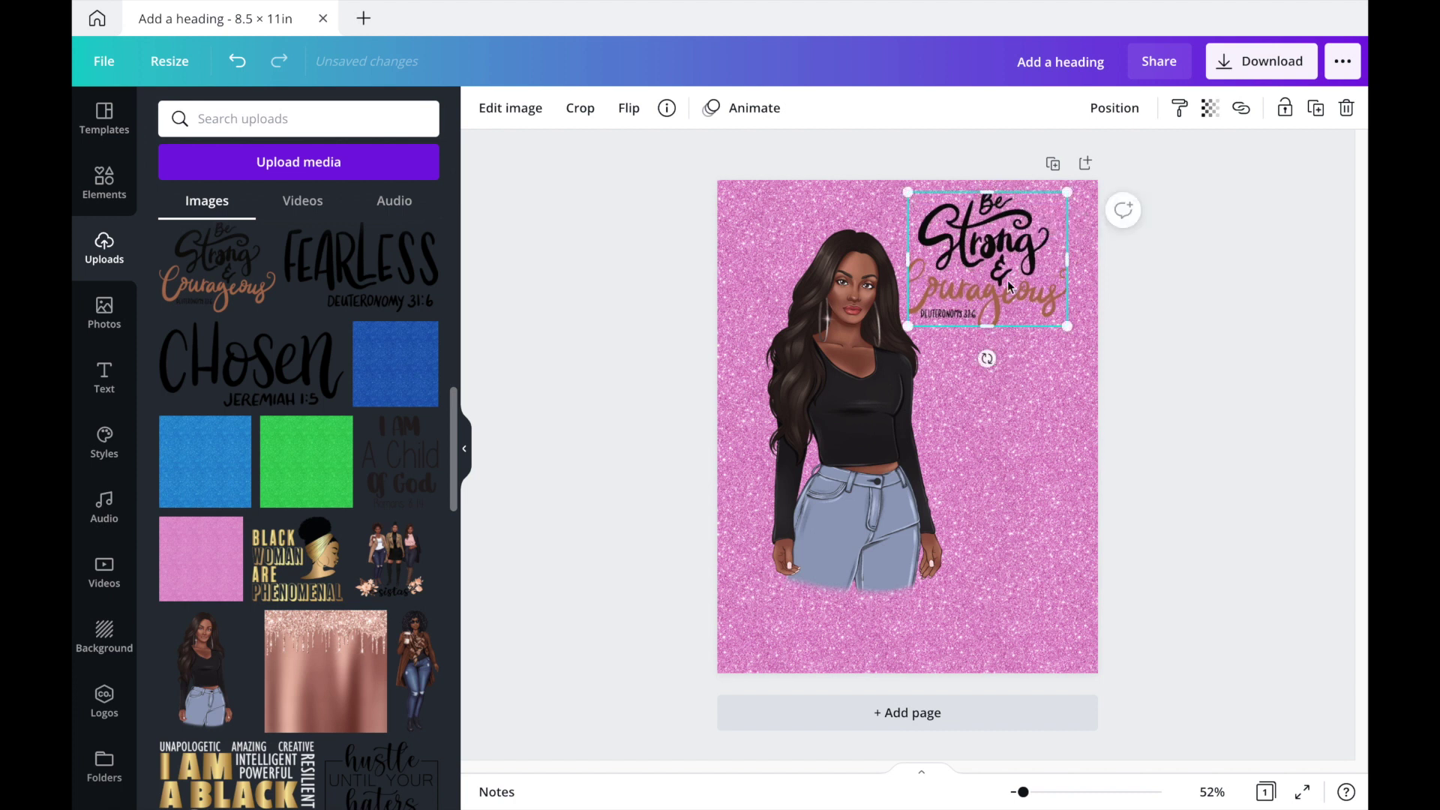
Step: Delete the resized quote image and add a fresh copy of "Be Strong & Courageous" from the uploads
right_click(1011, 283)
click(1065, 377)
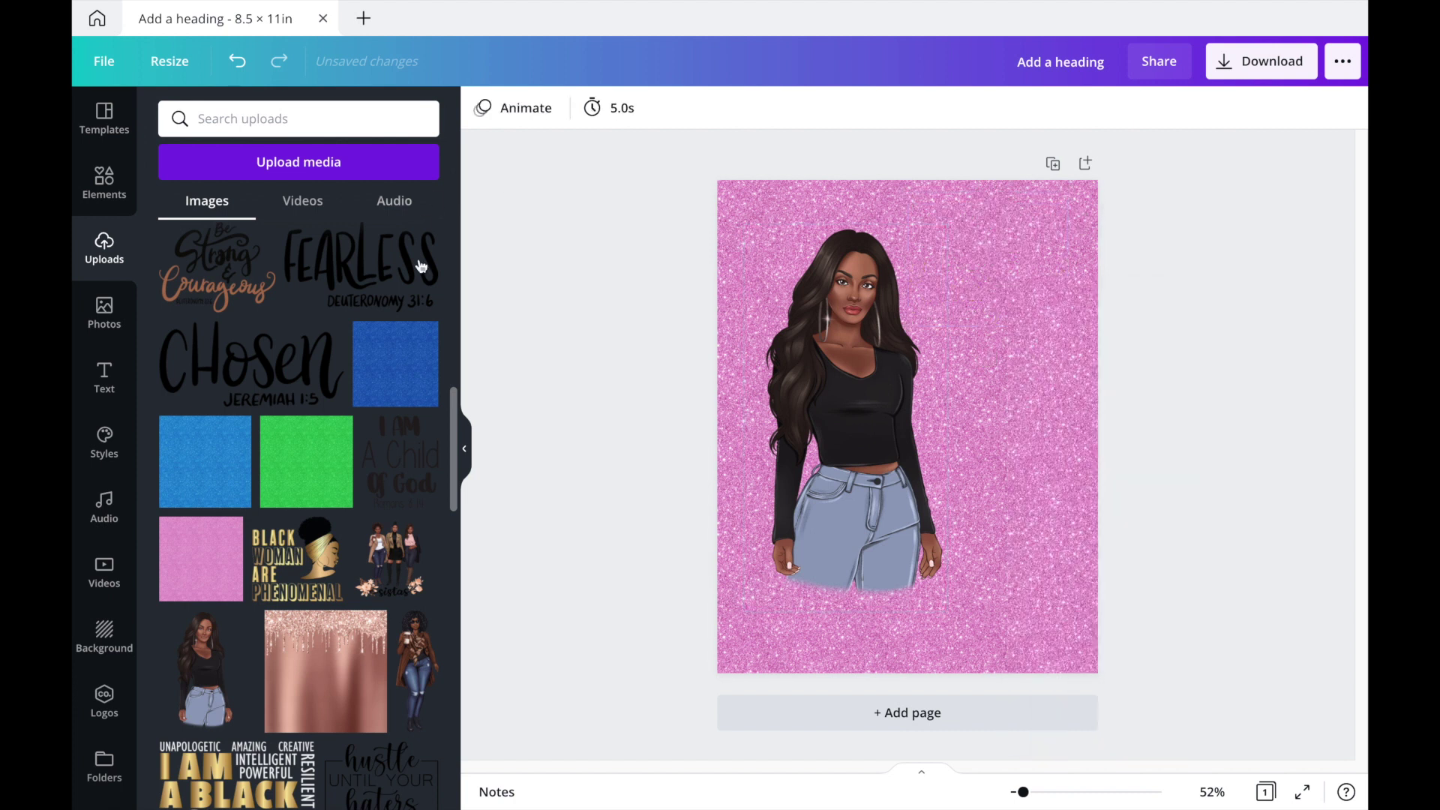
click(200, 275)
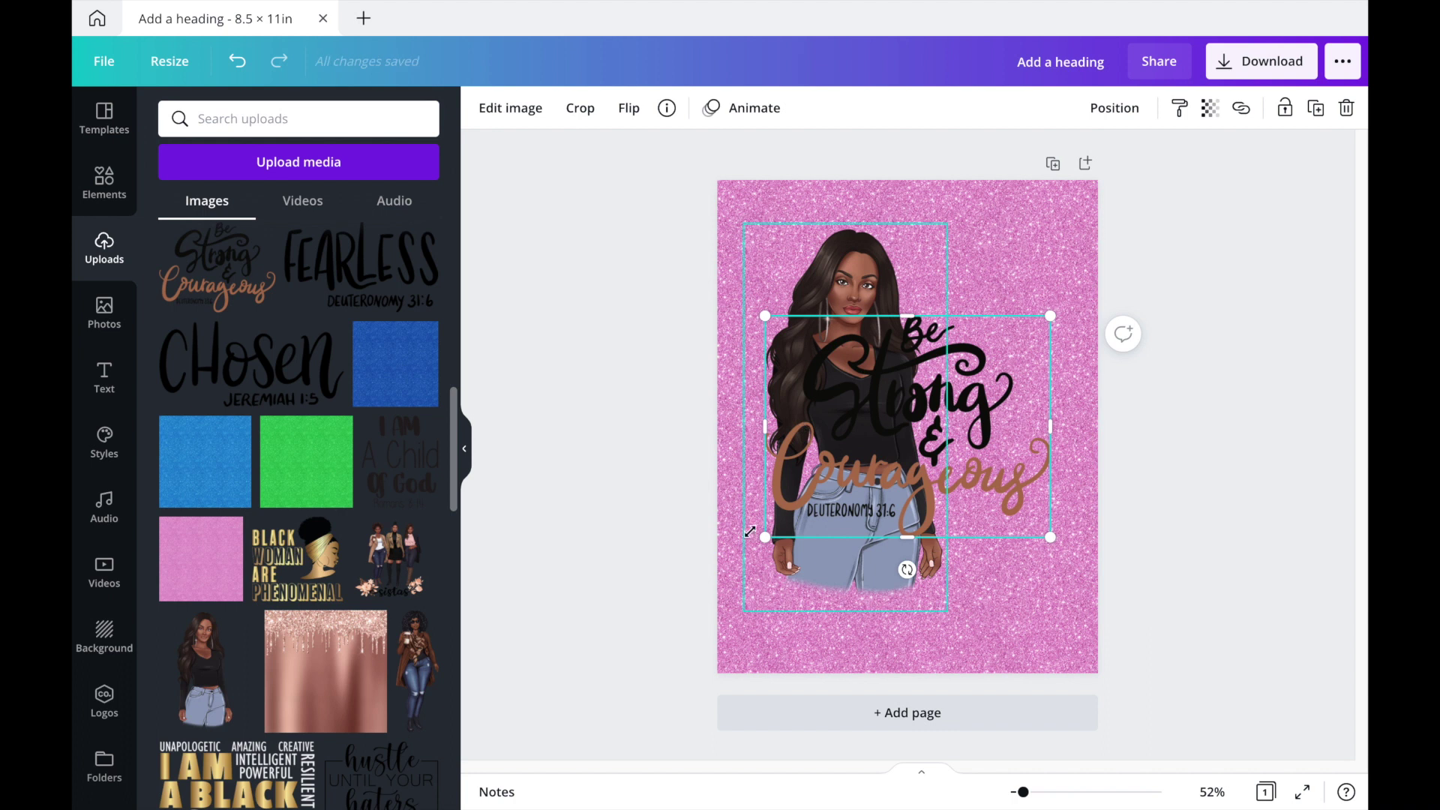
Step: Shrink the "Be Strong & Courageous" quote to about half the page width and move it beside the woman's head near the page's top
drag(763, 537, 895, 497)
drag(932, 388, 973, 291)
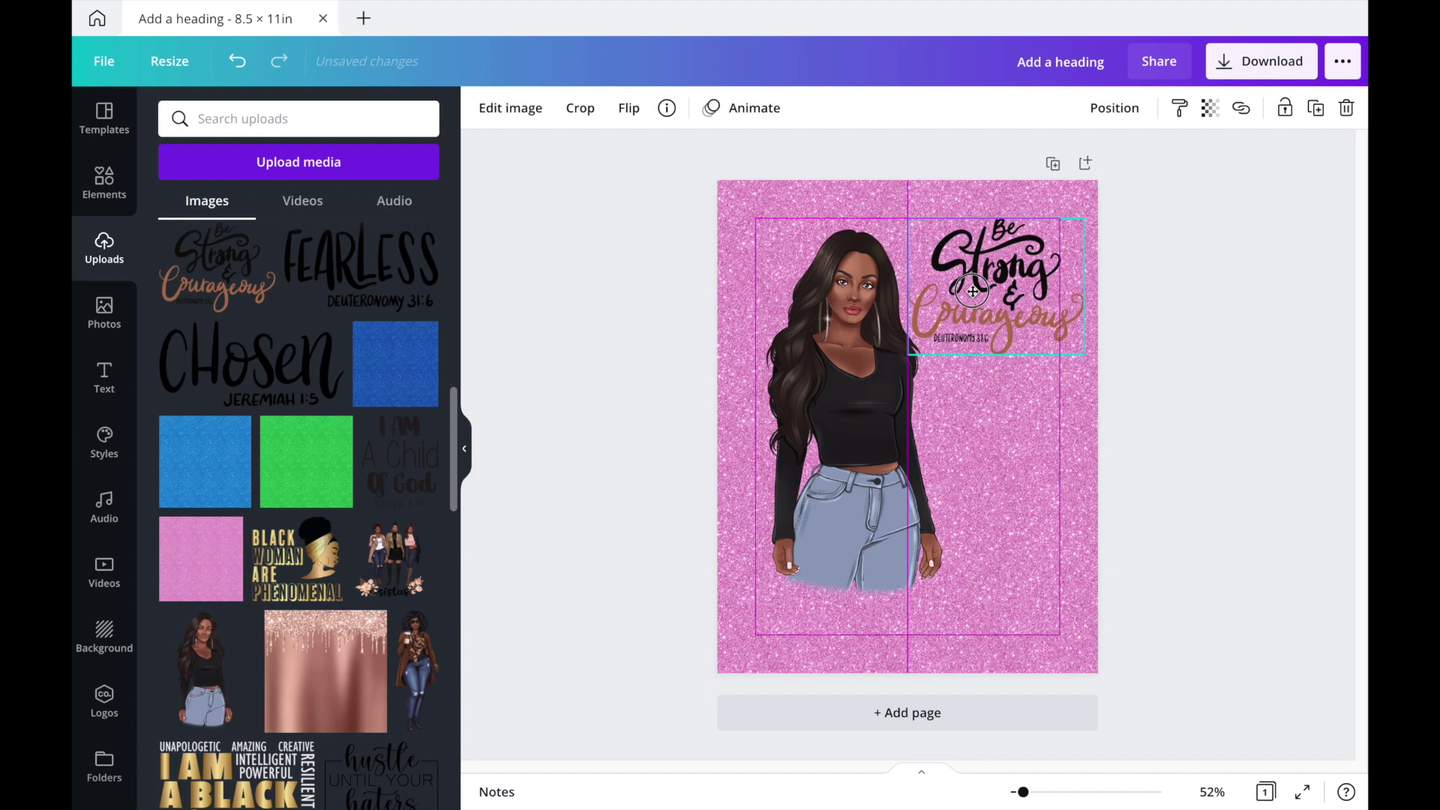
drag(972, 291, 973, 291)
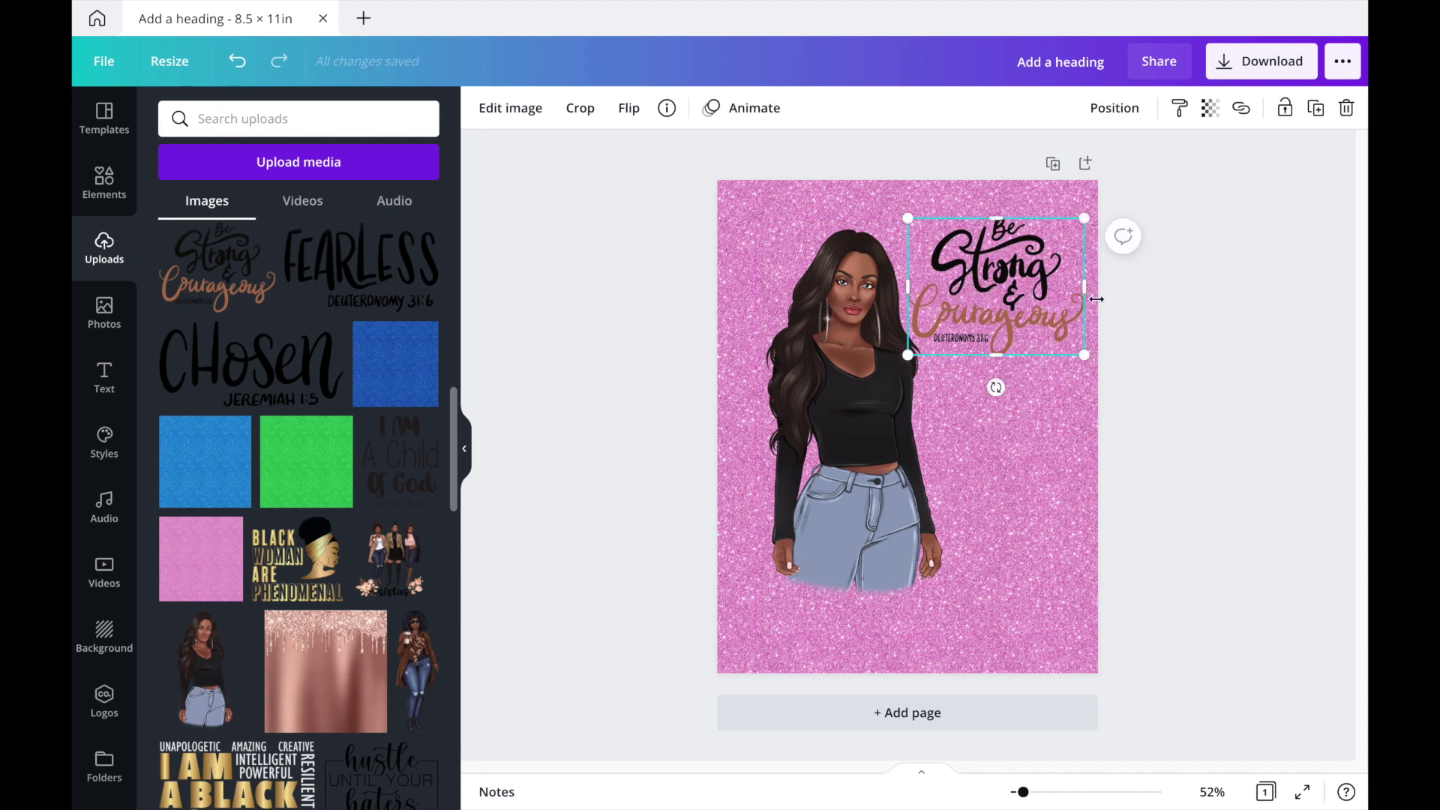
click(1231, 475)
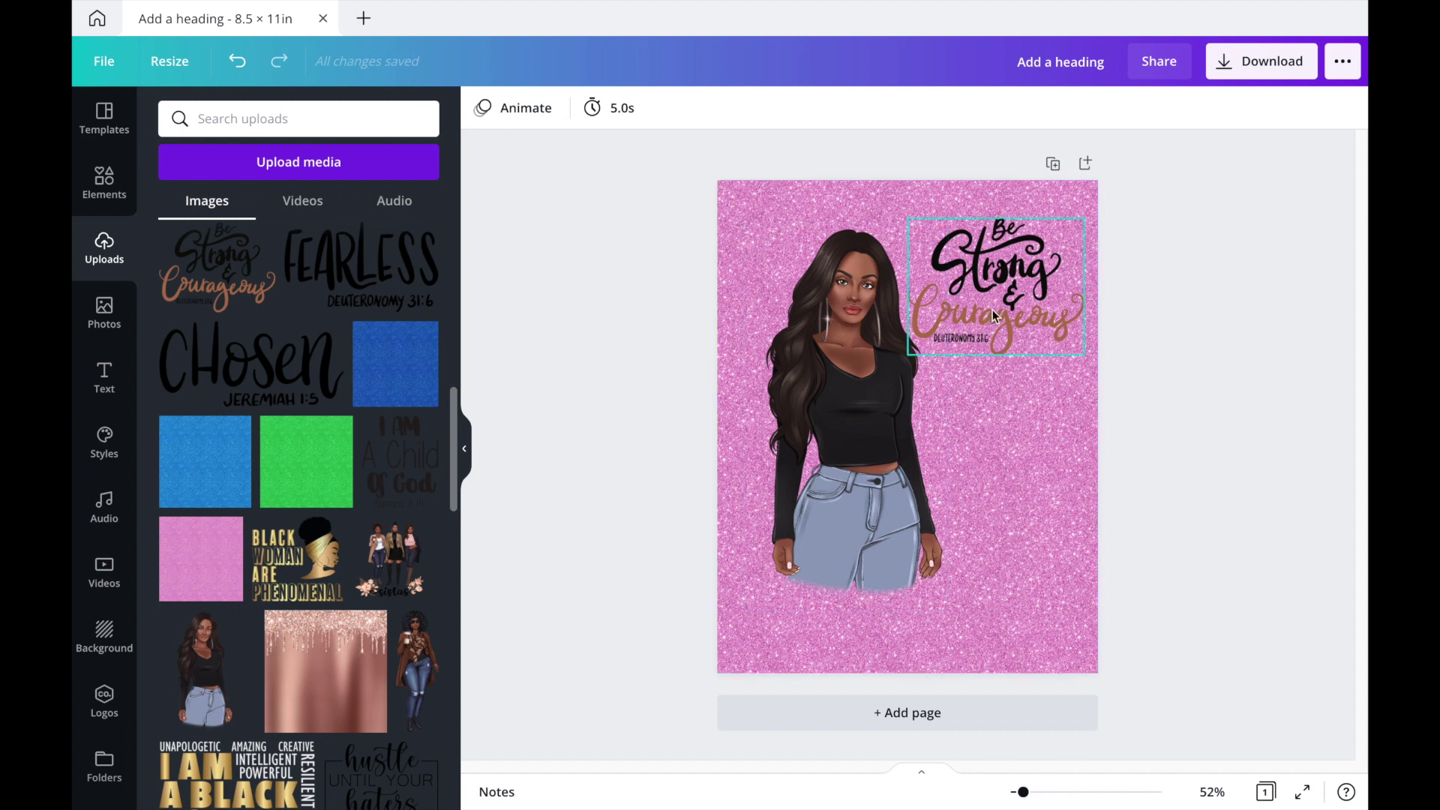
Step: Shrink the quote slightly more from its lower right corner and shift it a little left toward the woman
click(1065, 327)
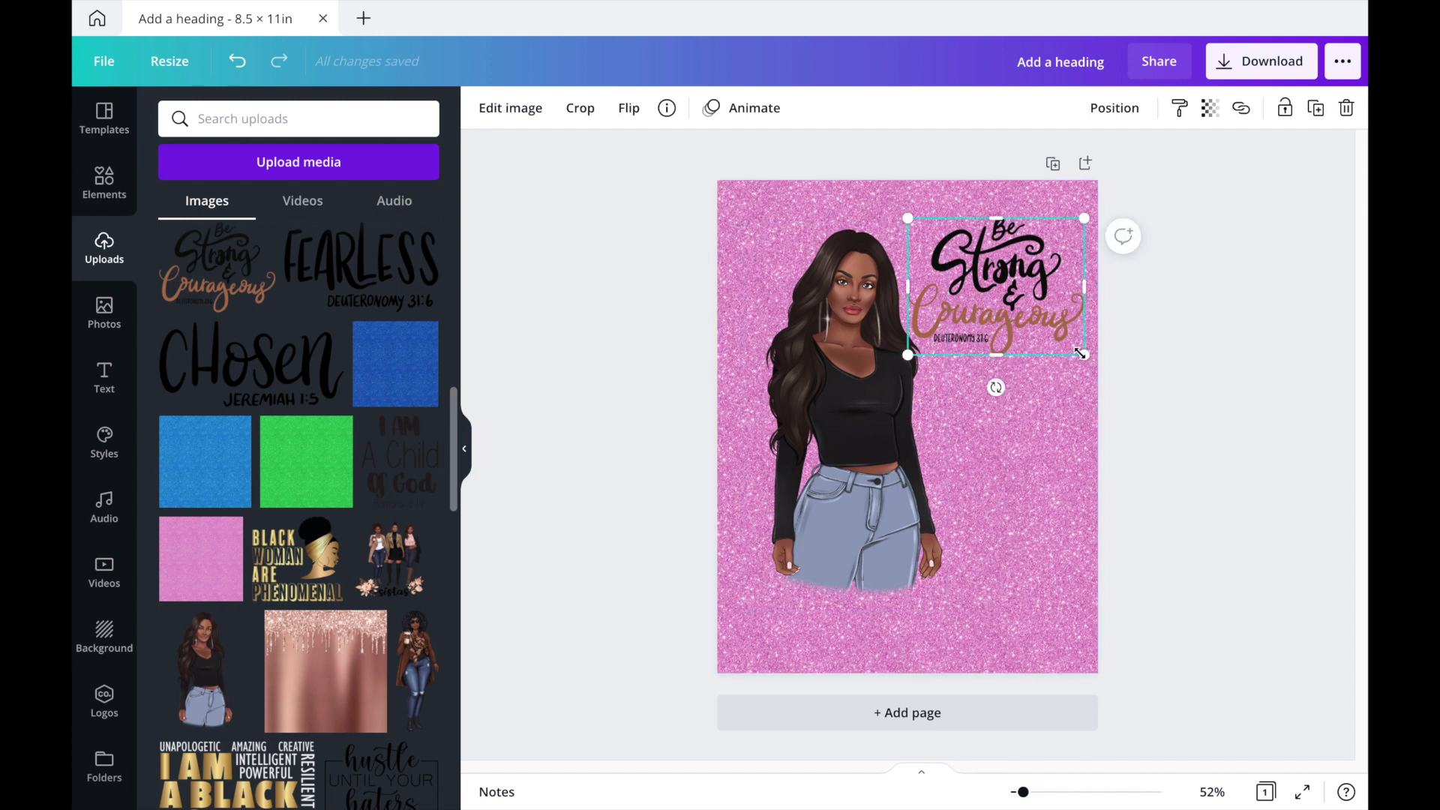
drag(1080, 354, 1069, 343)
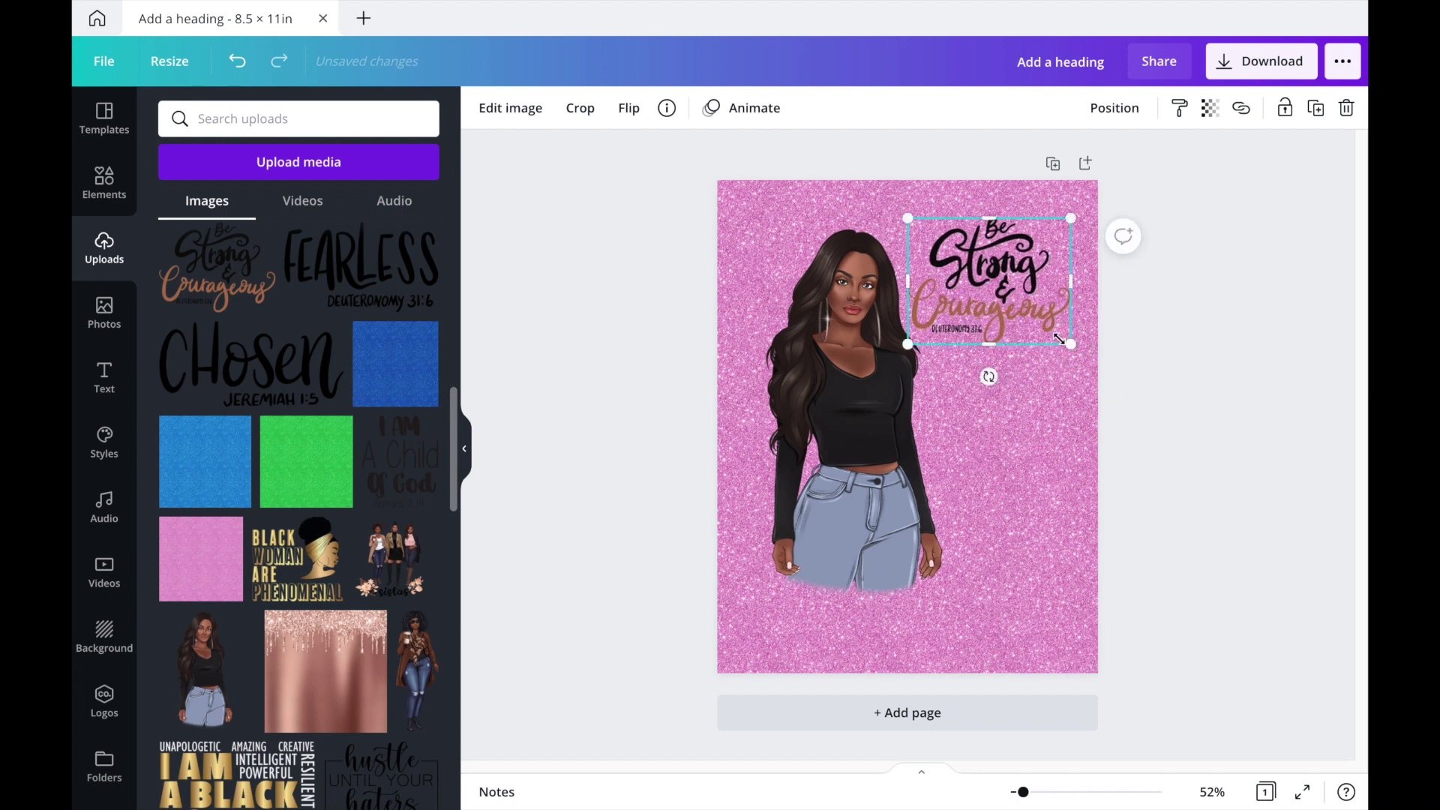
drag(1038, 324, 1025, 326)
click(1176, 344)
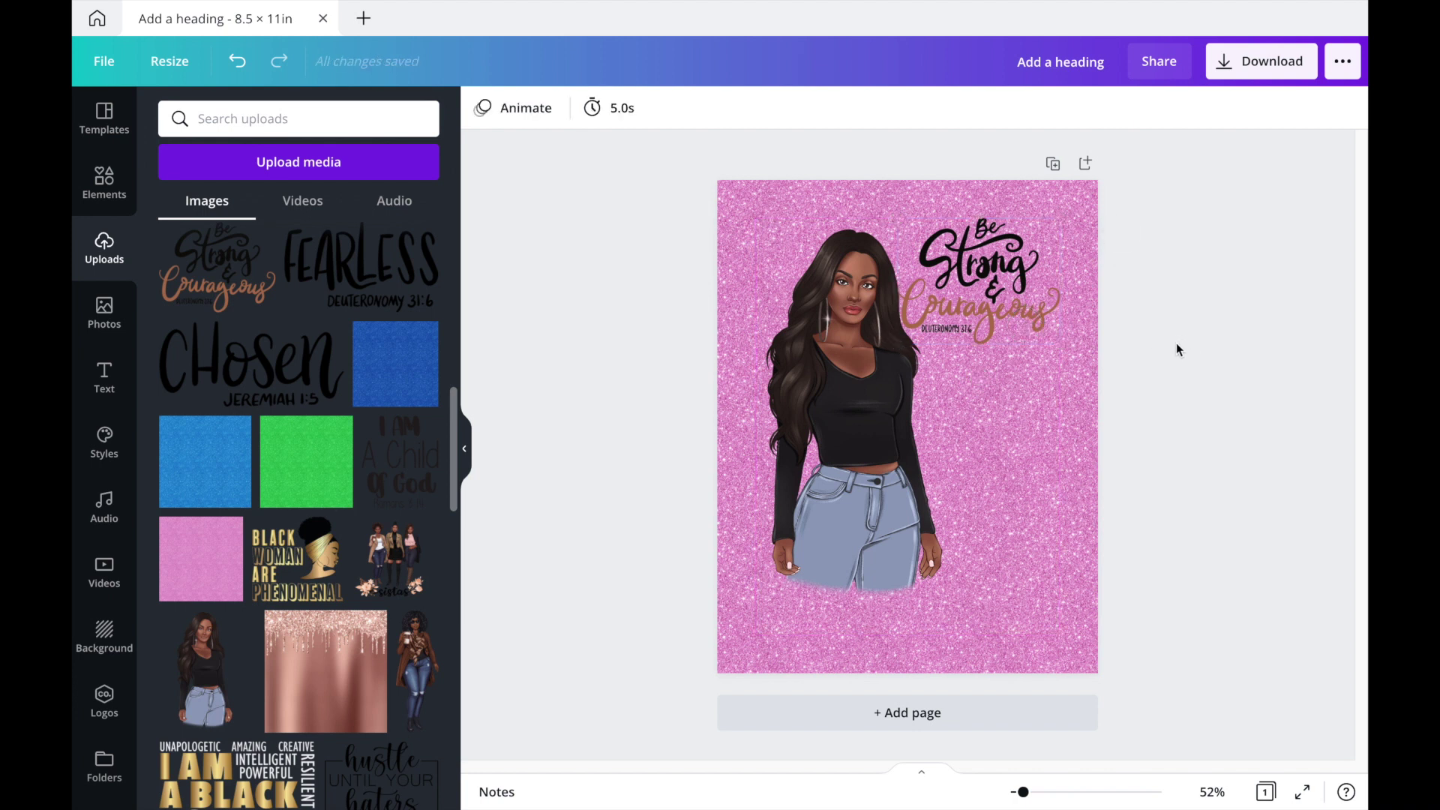
Step: Move the woman clip art slightly up and left on the page and shrink it a little from its lower right corner
click(872, 450)
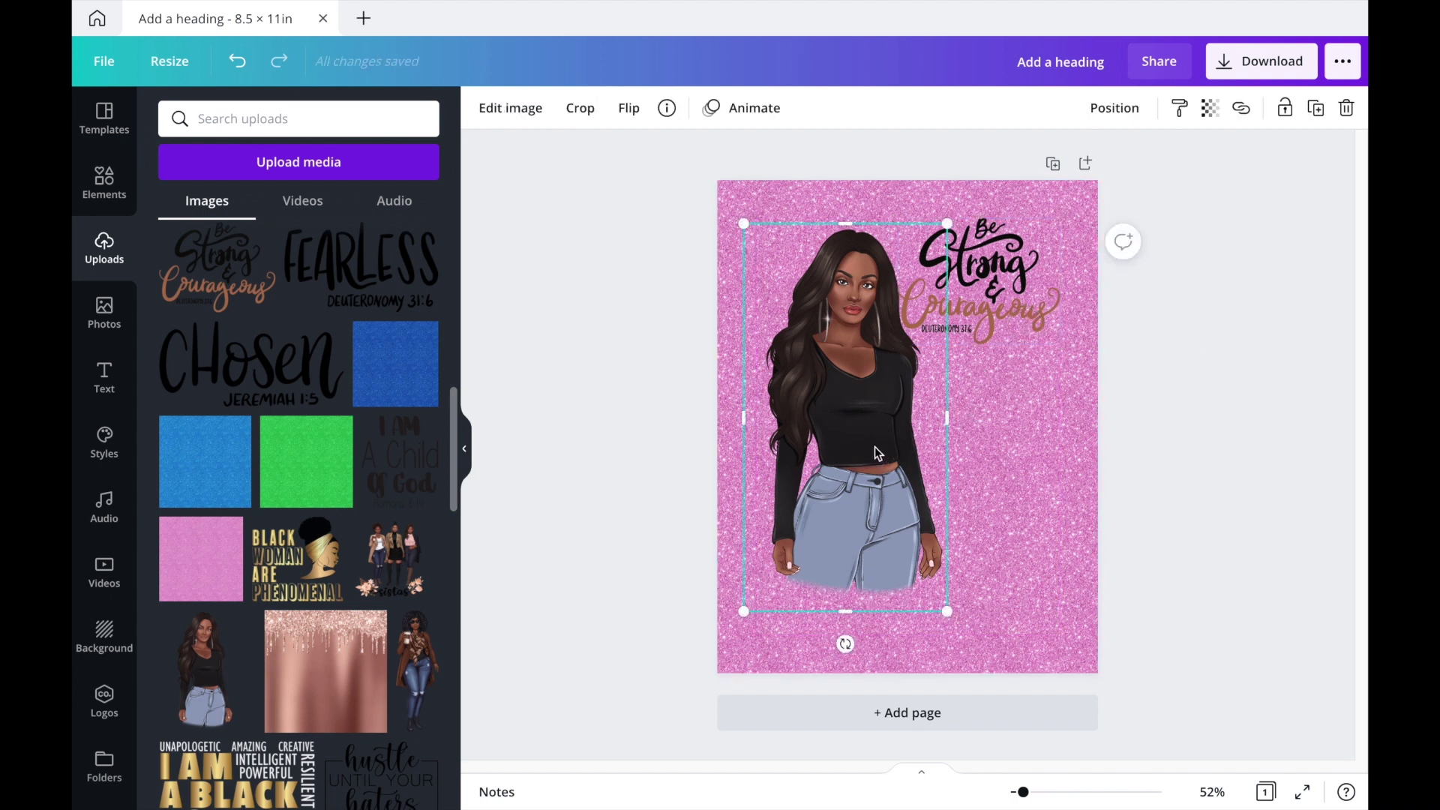
mouse_move(872, 450)
mouse_down()
mouse_move(847, 447)
mouse_move(867, 448)
mouse_up()
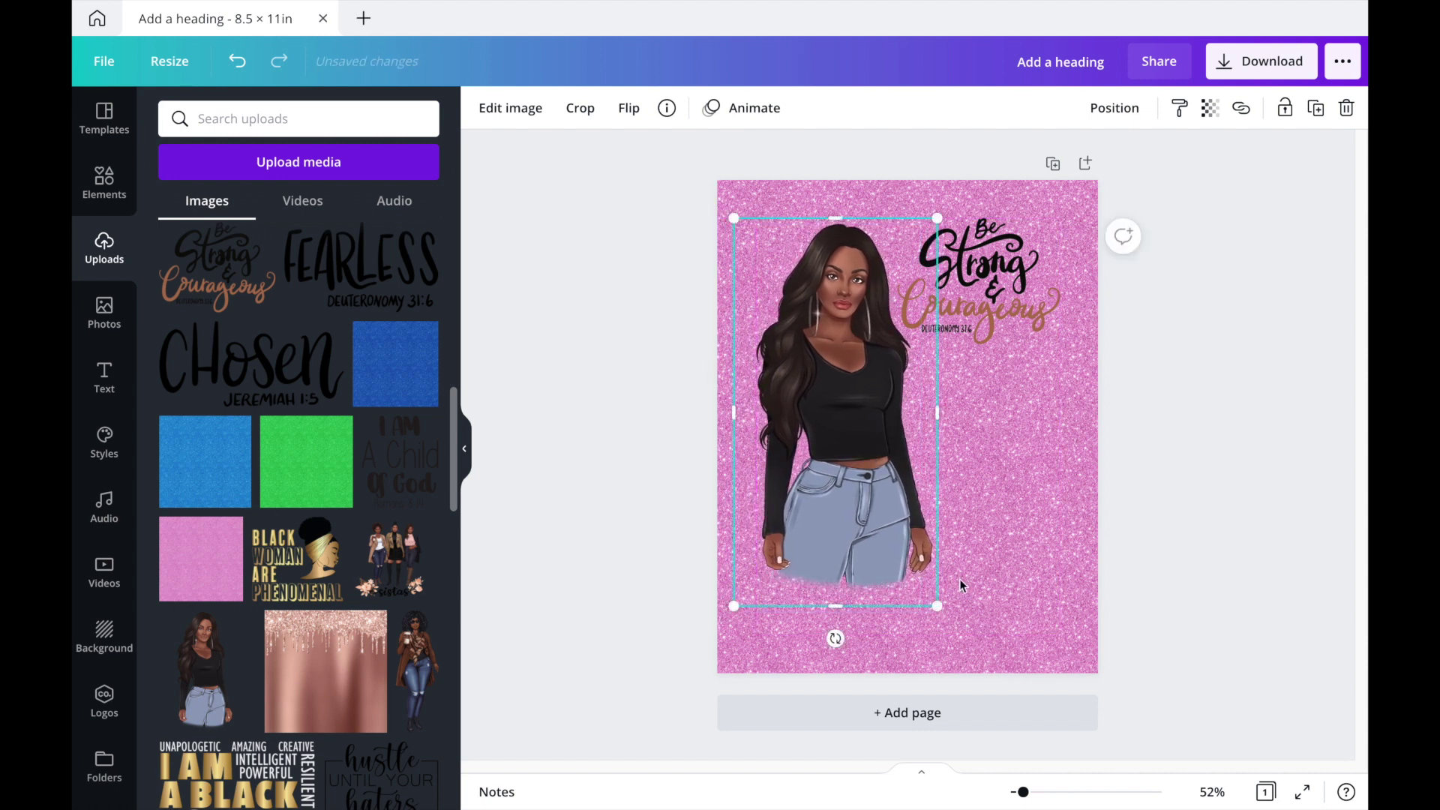
drag(939, 605, 928, 594)
click(1191, 463)
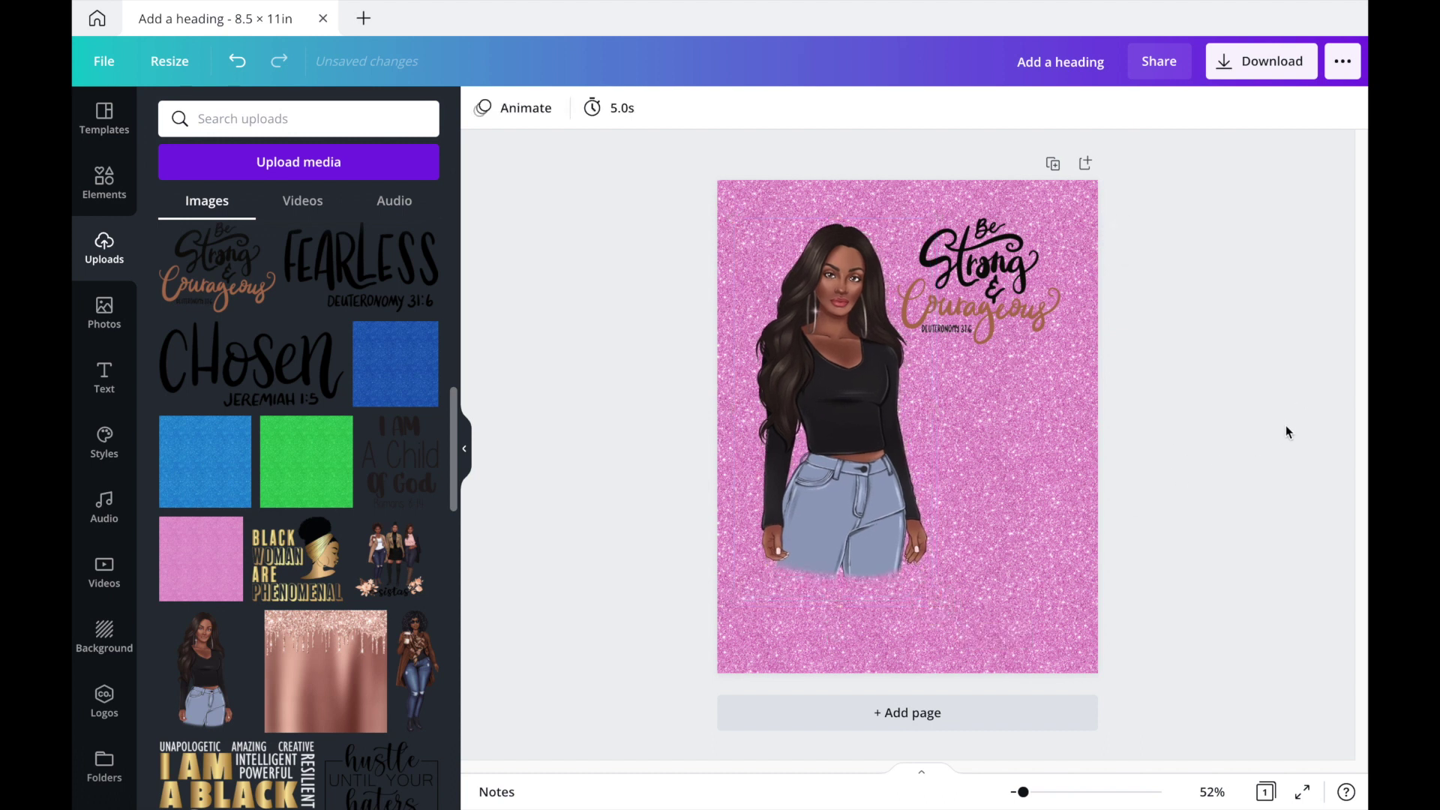
Step: Delete the pink glitter background and set the uploaded rose gold image with glitter drips as the page background
right_click(811, 657)
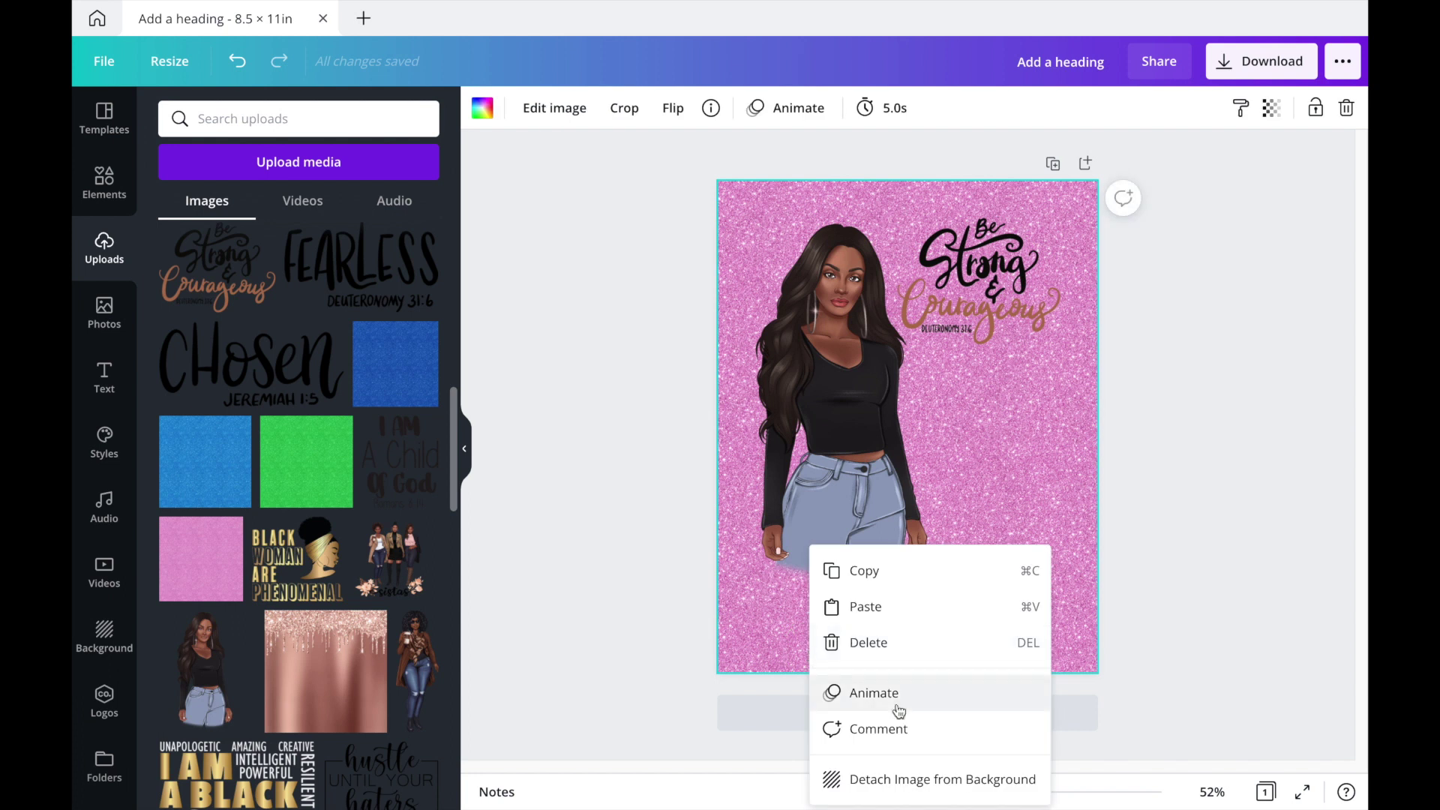
click(888, 646)
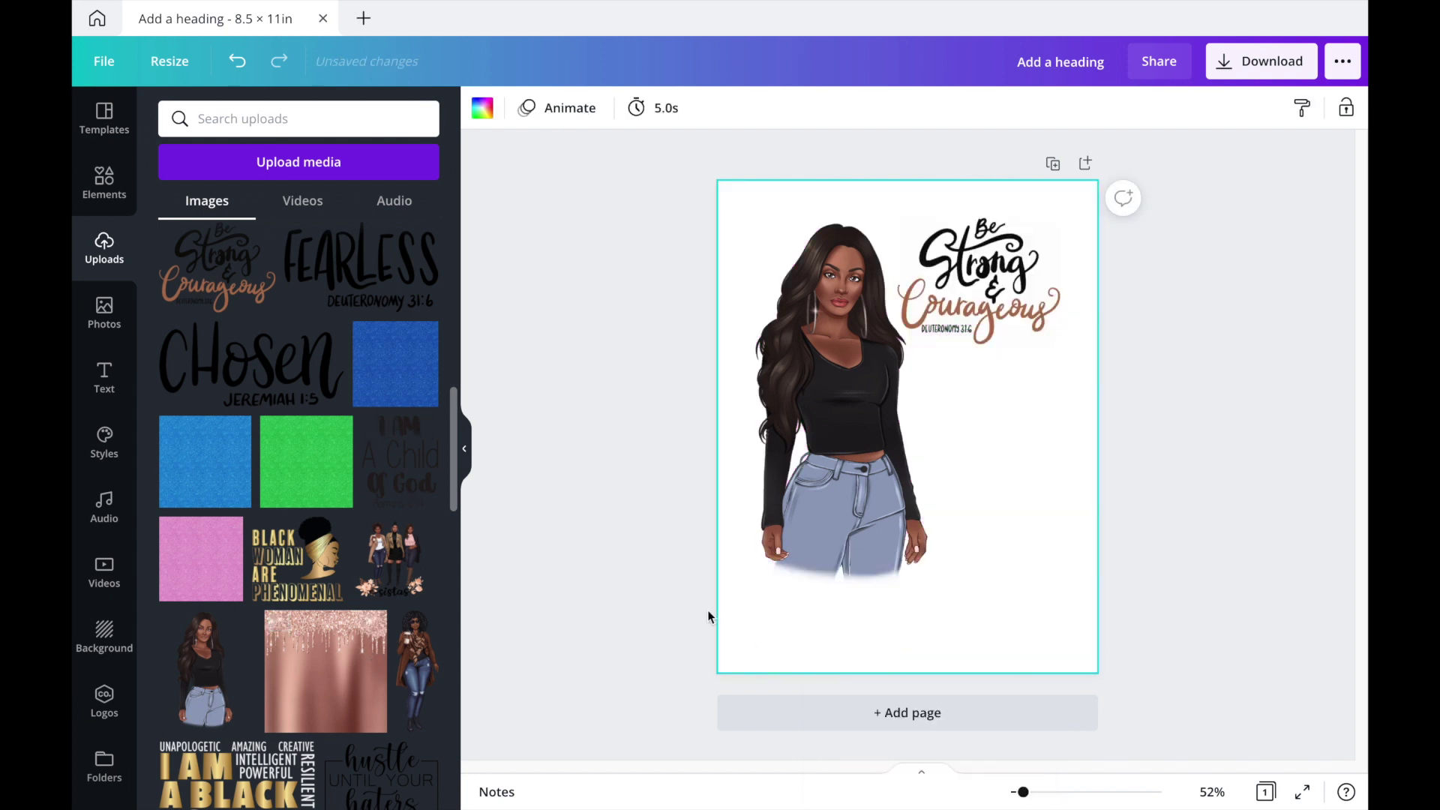
click(310, 678)
right_click(945, 521)
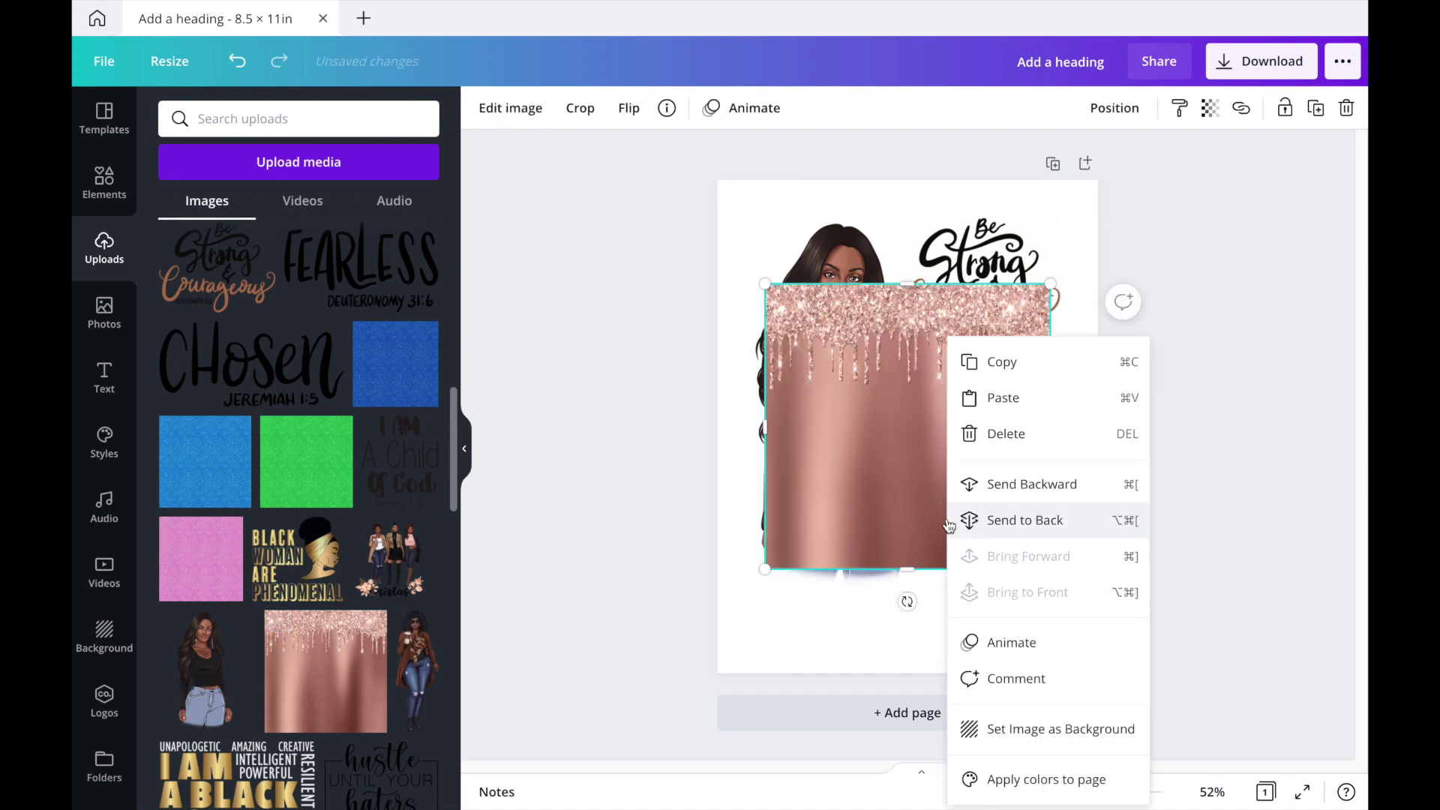
click(1002, 730)
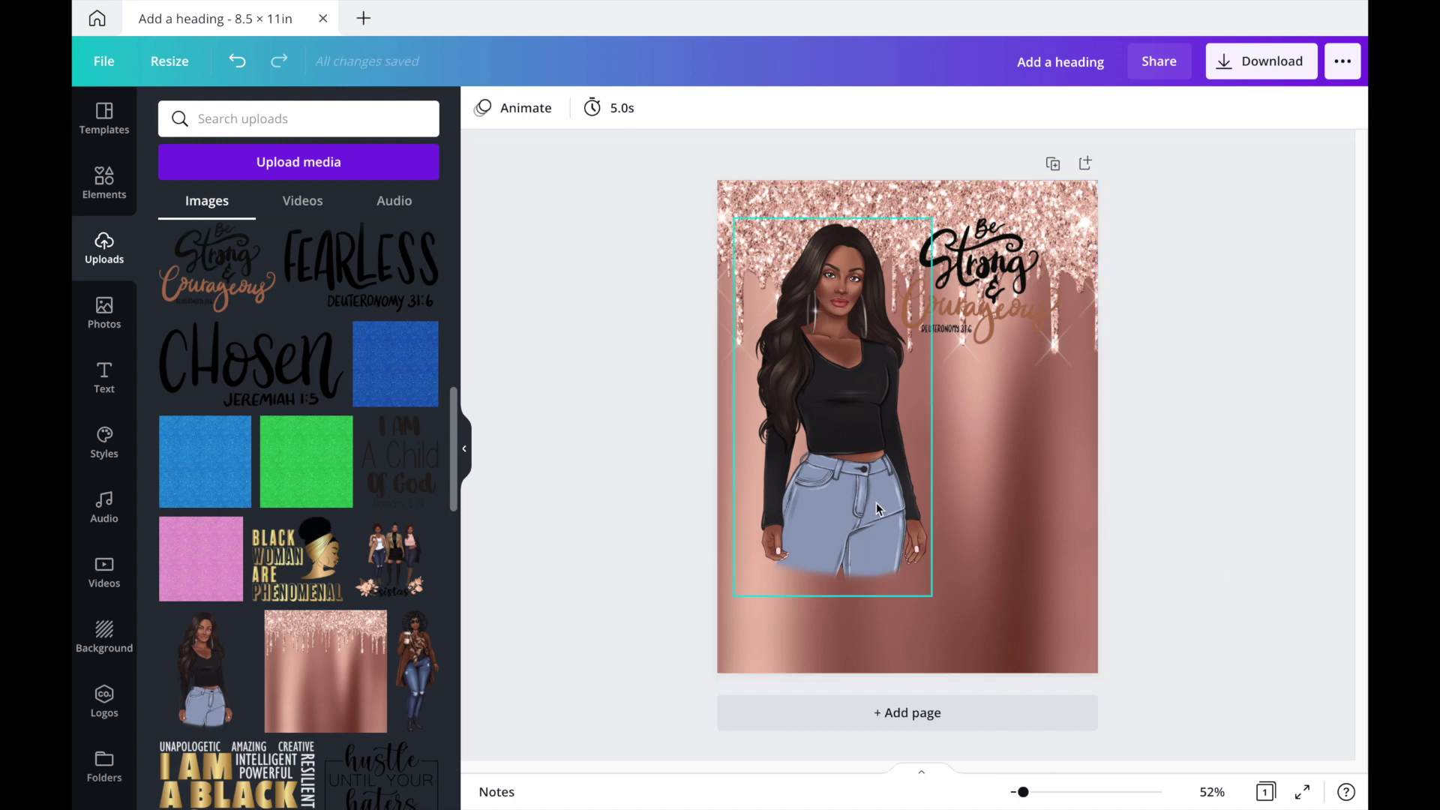
Step: Shrink the woman clip art and place it below the glitter drips, with the quote beside her on the right
drag(876, 510, 867, 541)
drag(727, 257, 759, 330)
drag(843, 416, 861, 426)
drag(984, 308, 1002, 472)
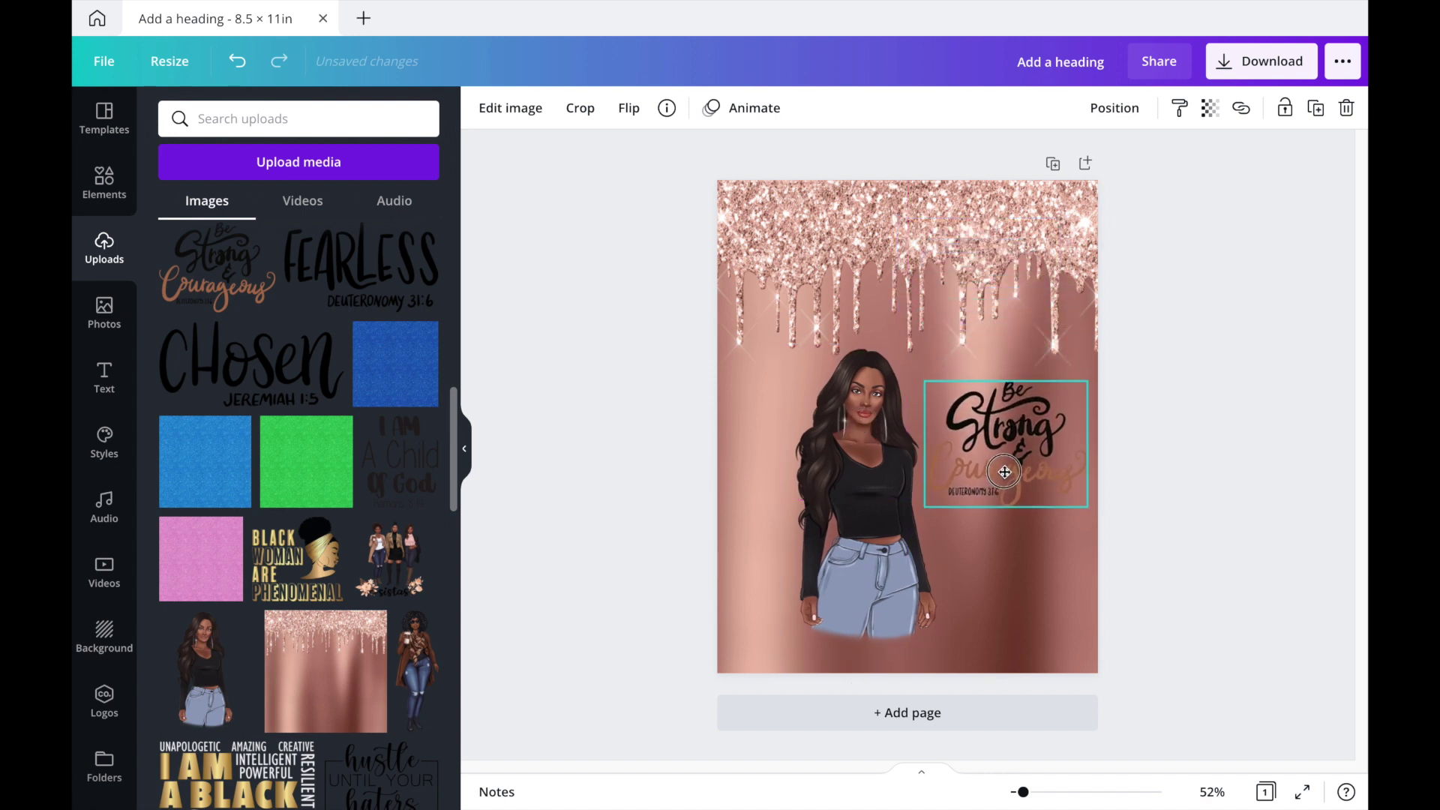
Step: Detach the rose gold drip image from the background and delete it
right_click(994, 619)
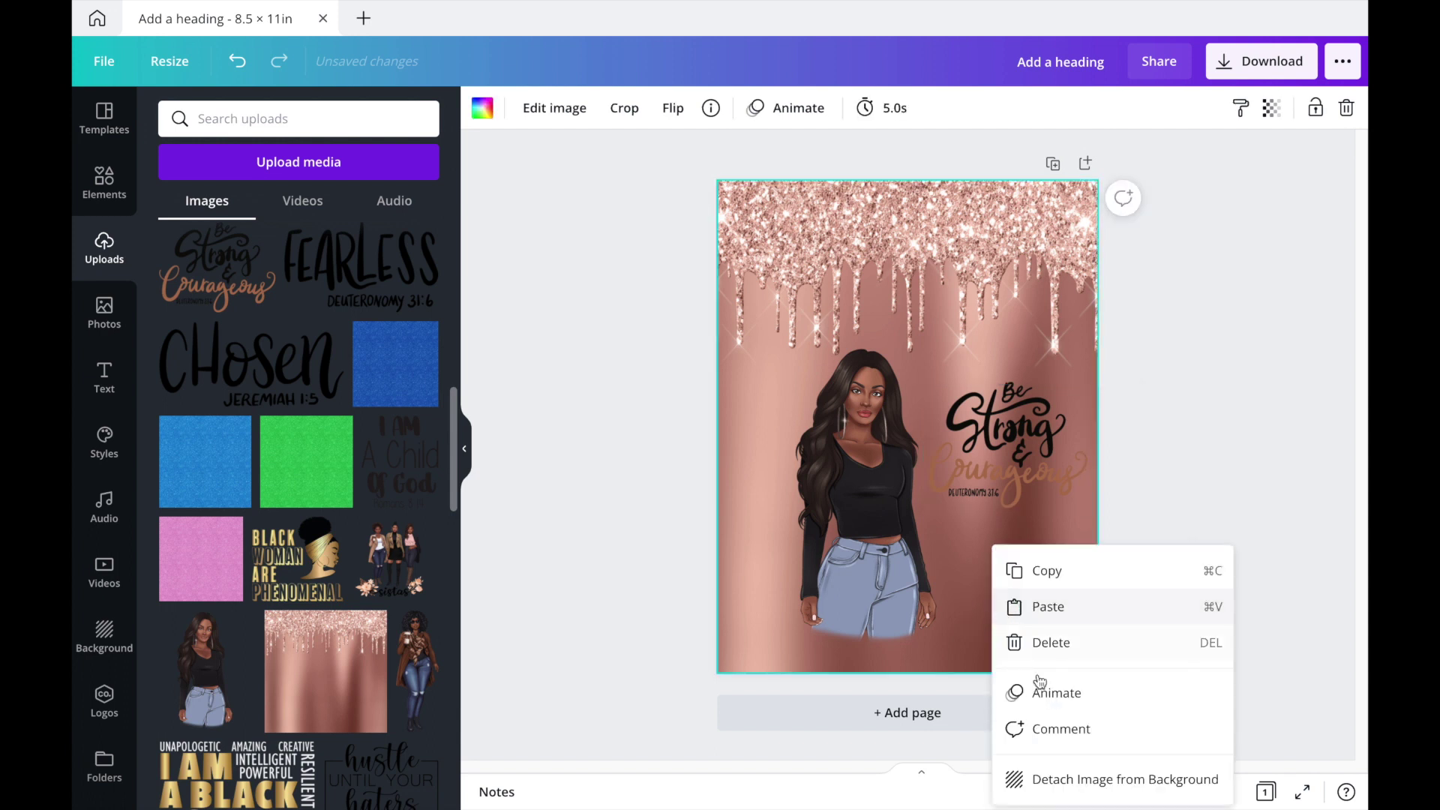
click(1009, 781)
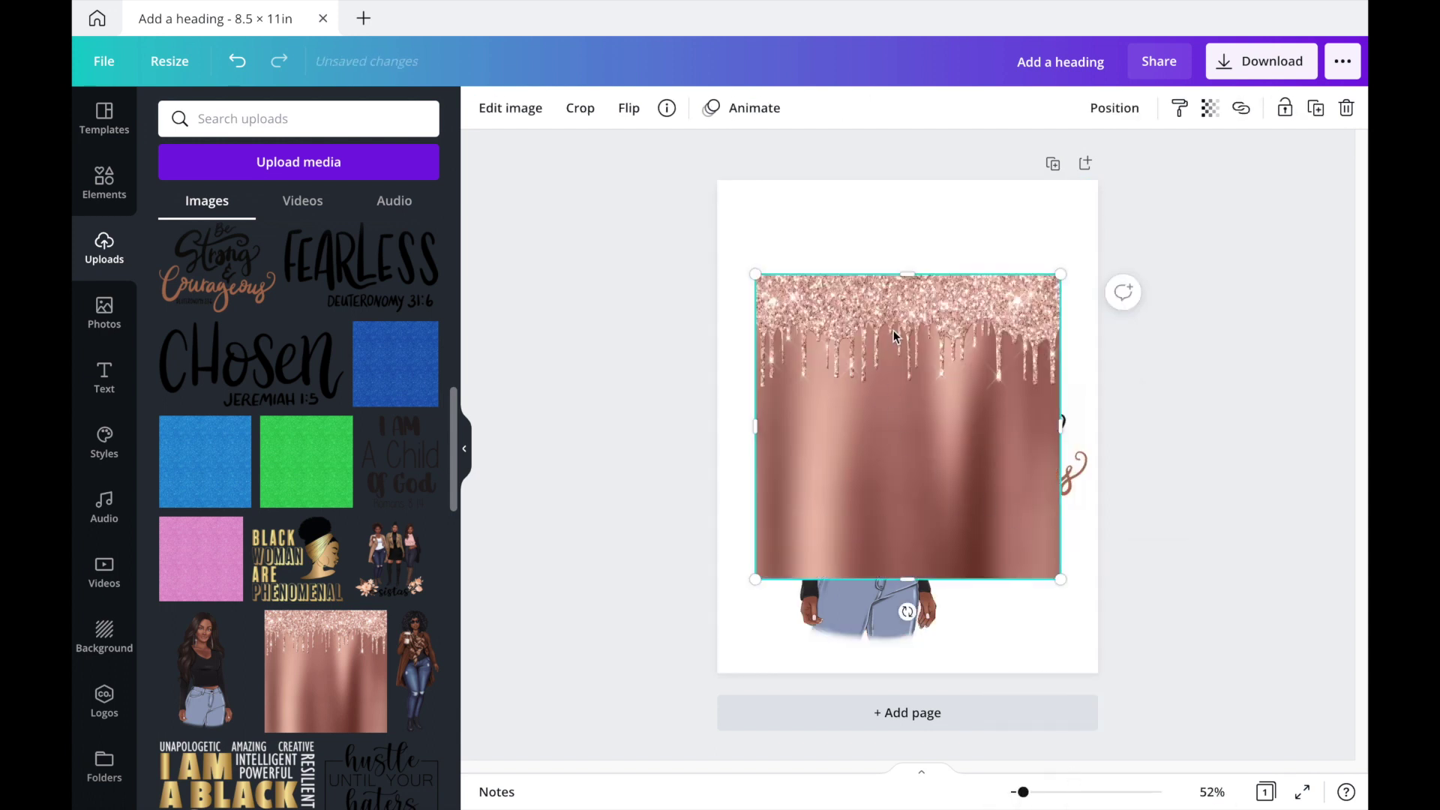
key(Delete)
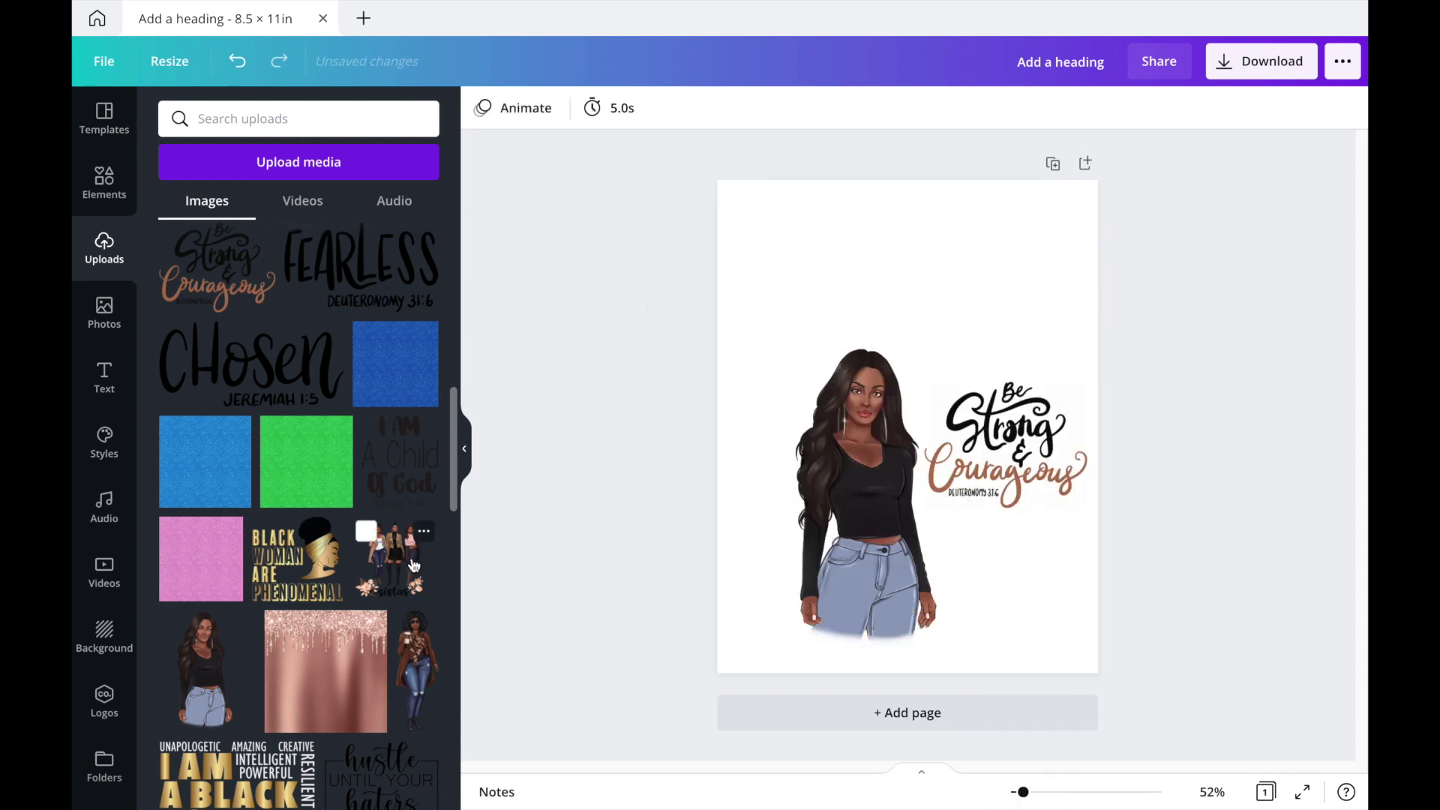
Step: Add the plain rose gold glitter image from the uploads and set it as the page background
scroll(348, 542, down, 7)
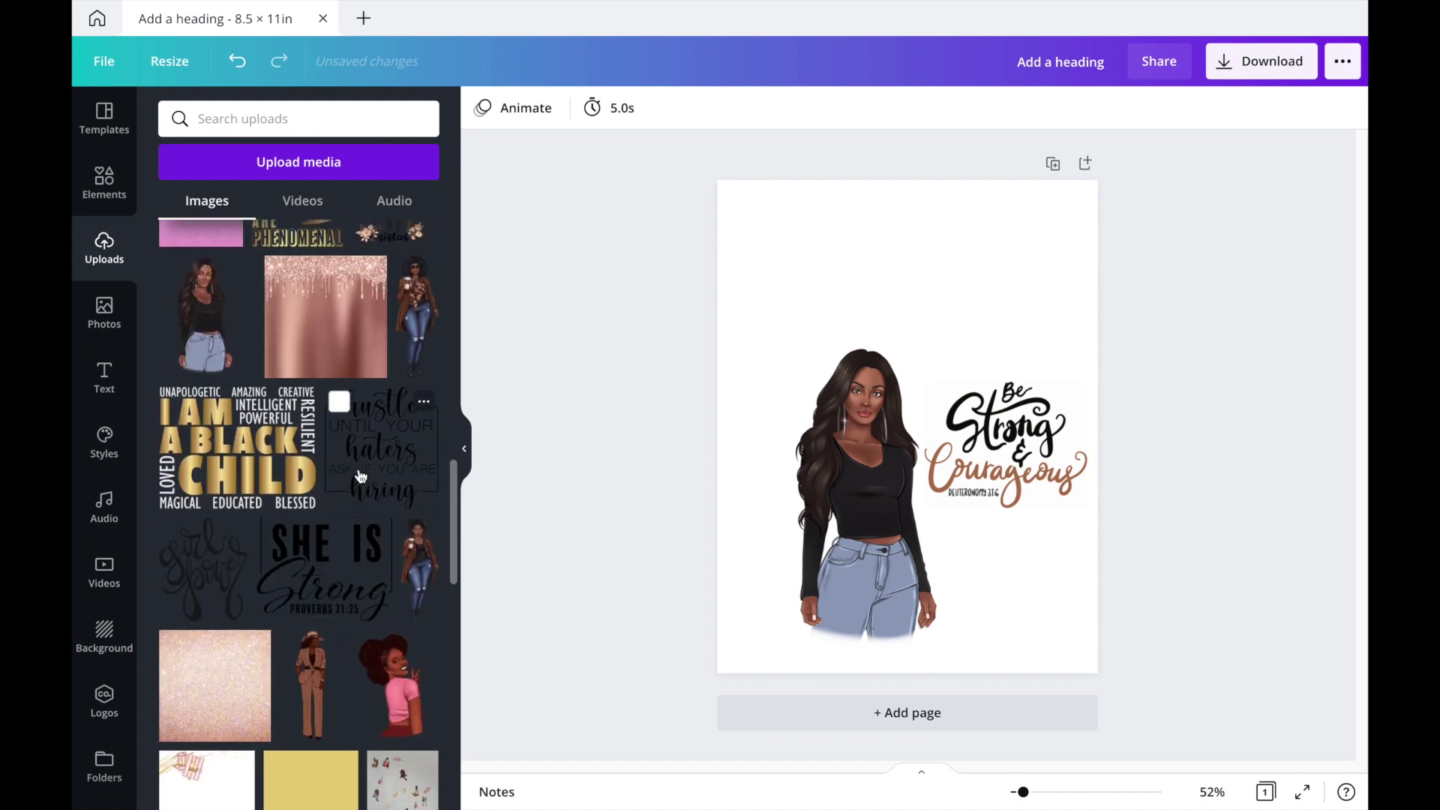
click(239, 546)
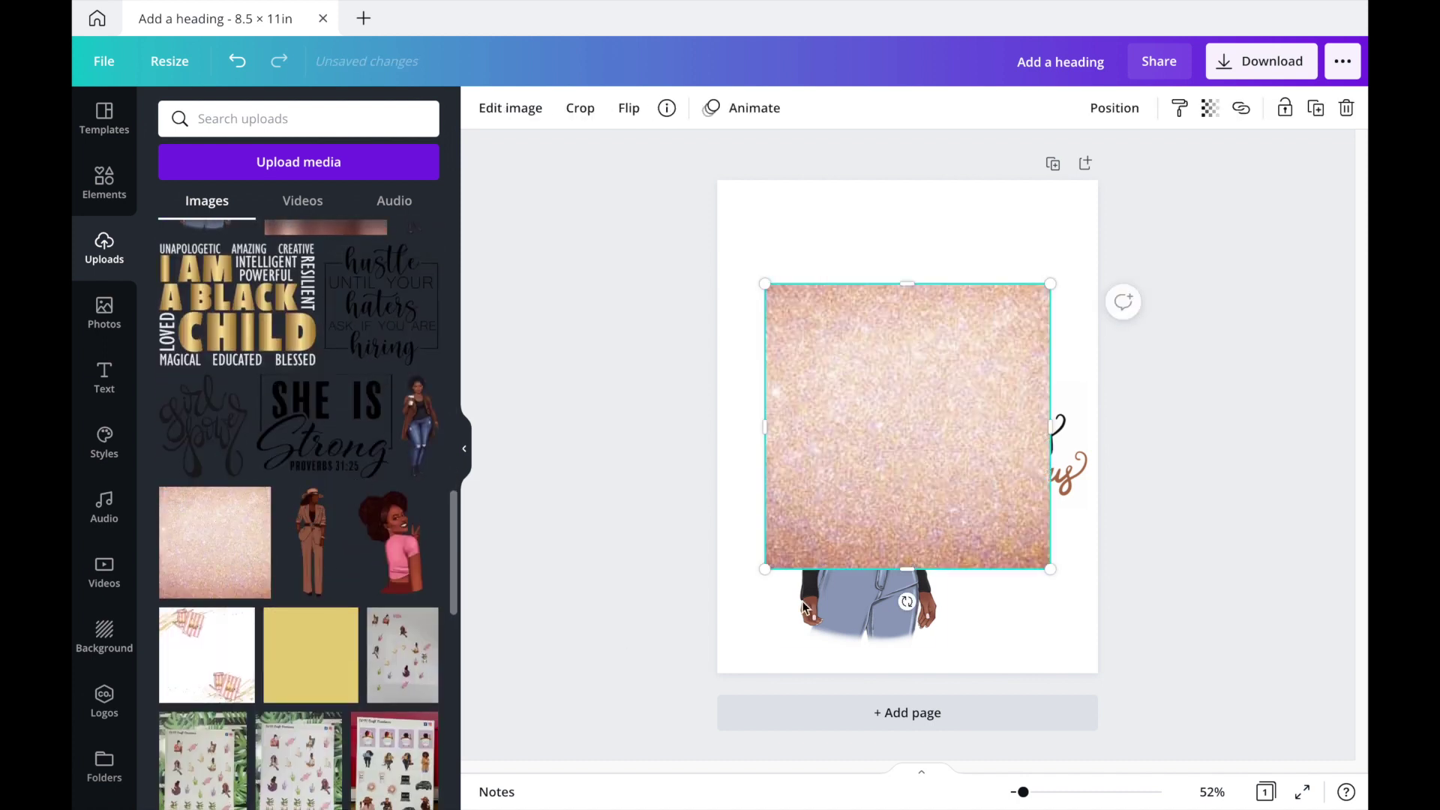
right_click(834, 424)
click(902, 732)
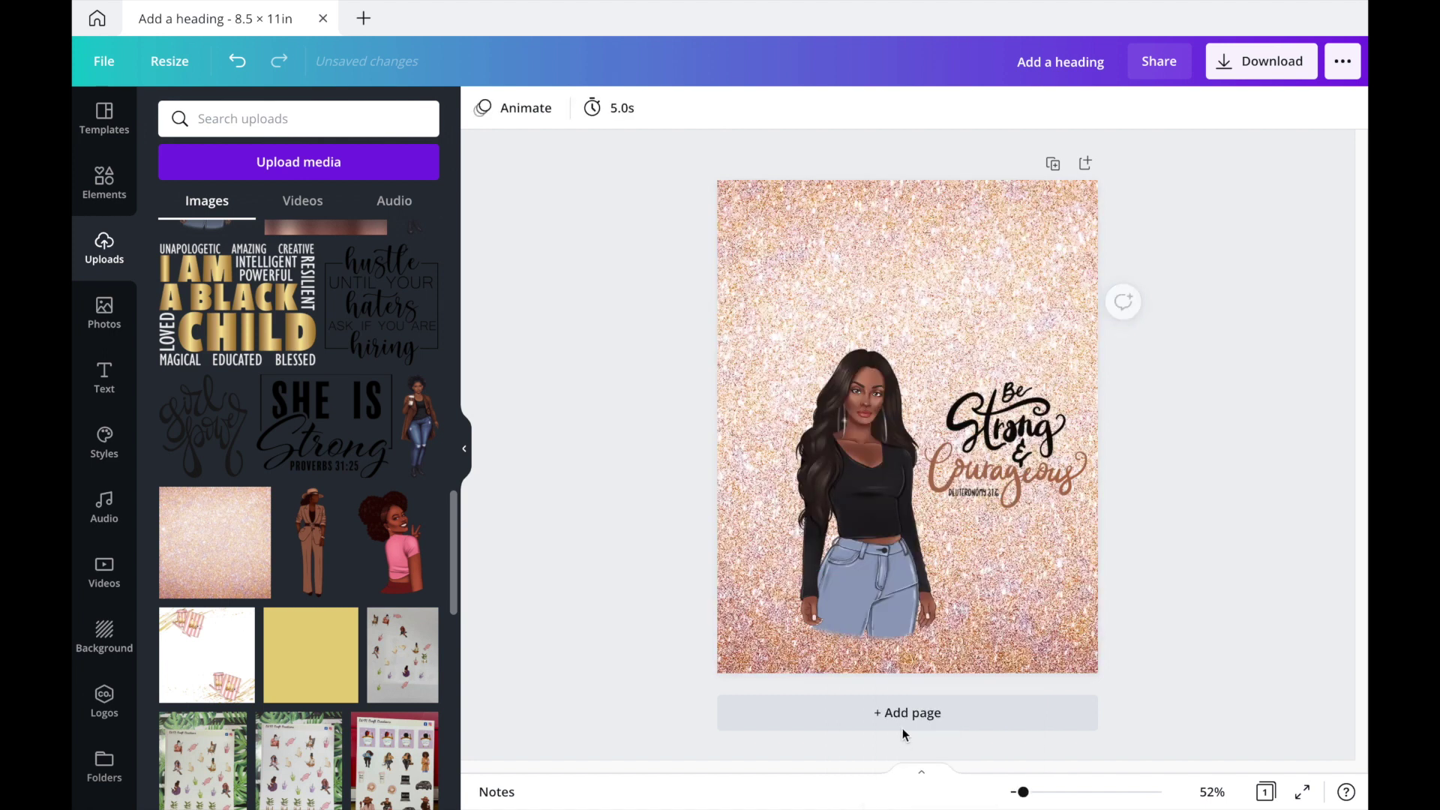
Step: Detach the plain rose gold glitter image from the background and delete it
right_click(745, 510)
click(846, 743)
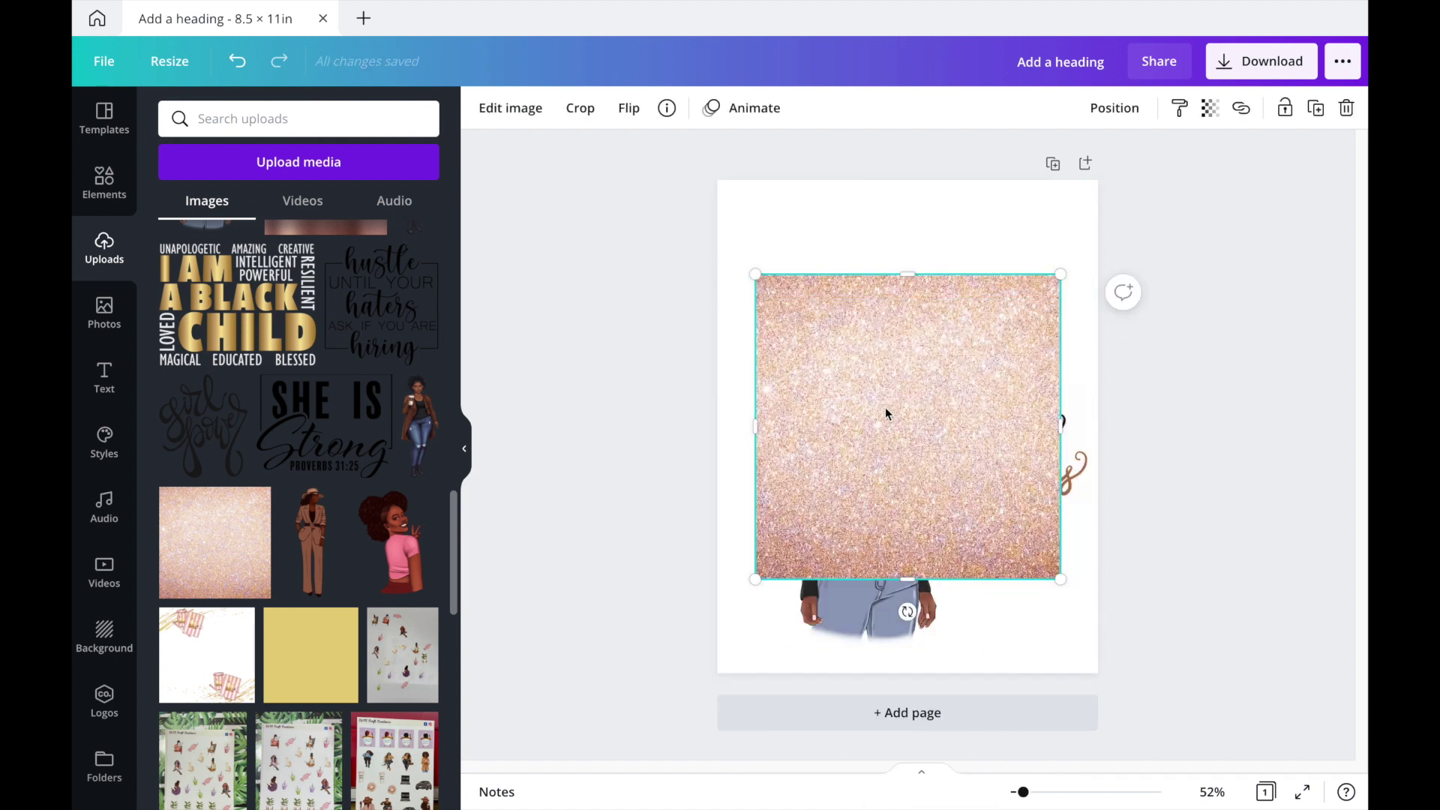
key(Delete)
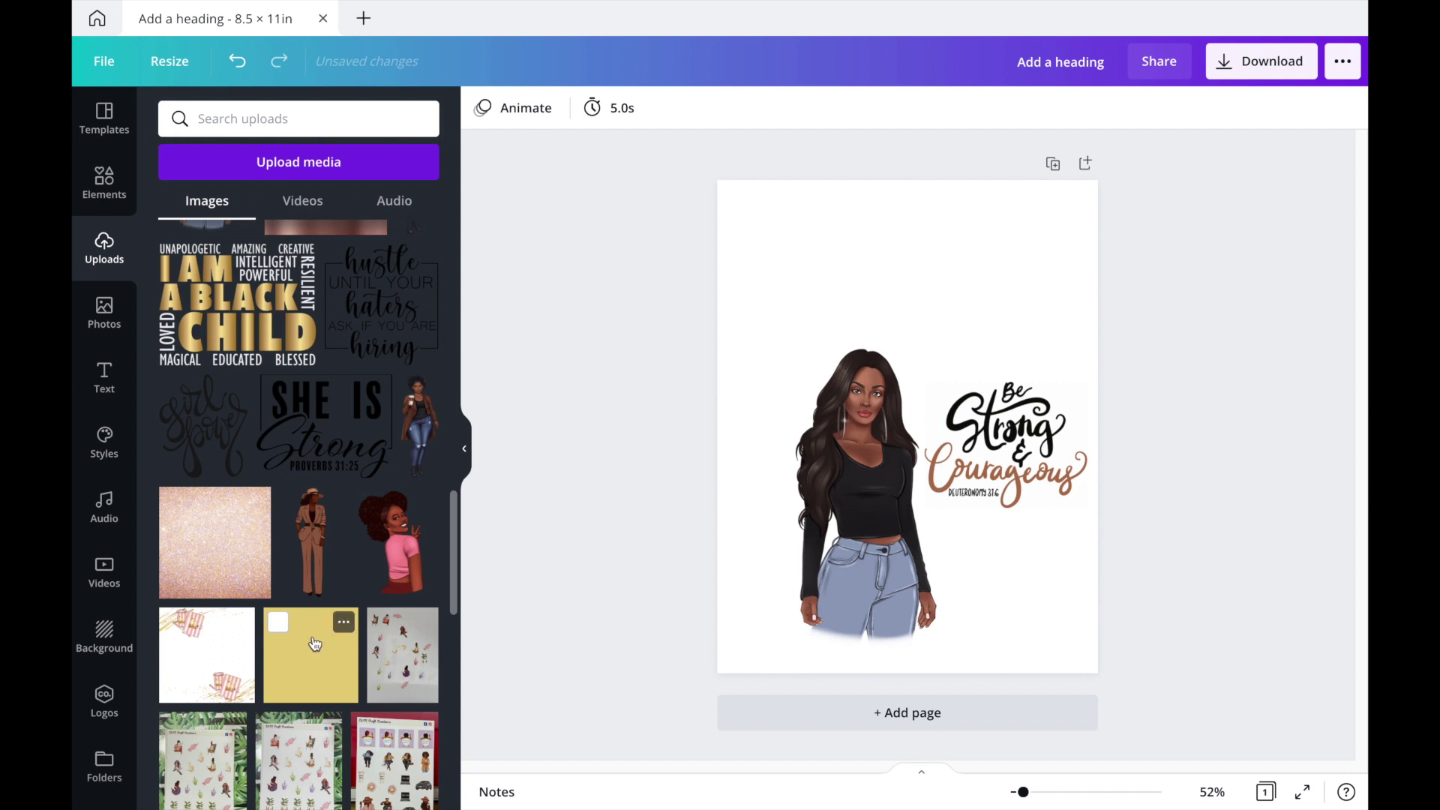
Step: Find the purple glitter image in the uploads, add it and set it as the page background
scroll(313, 645, down, 10)
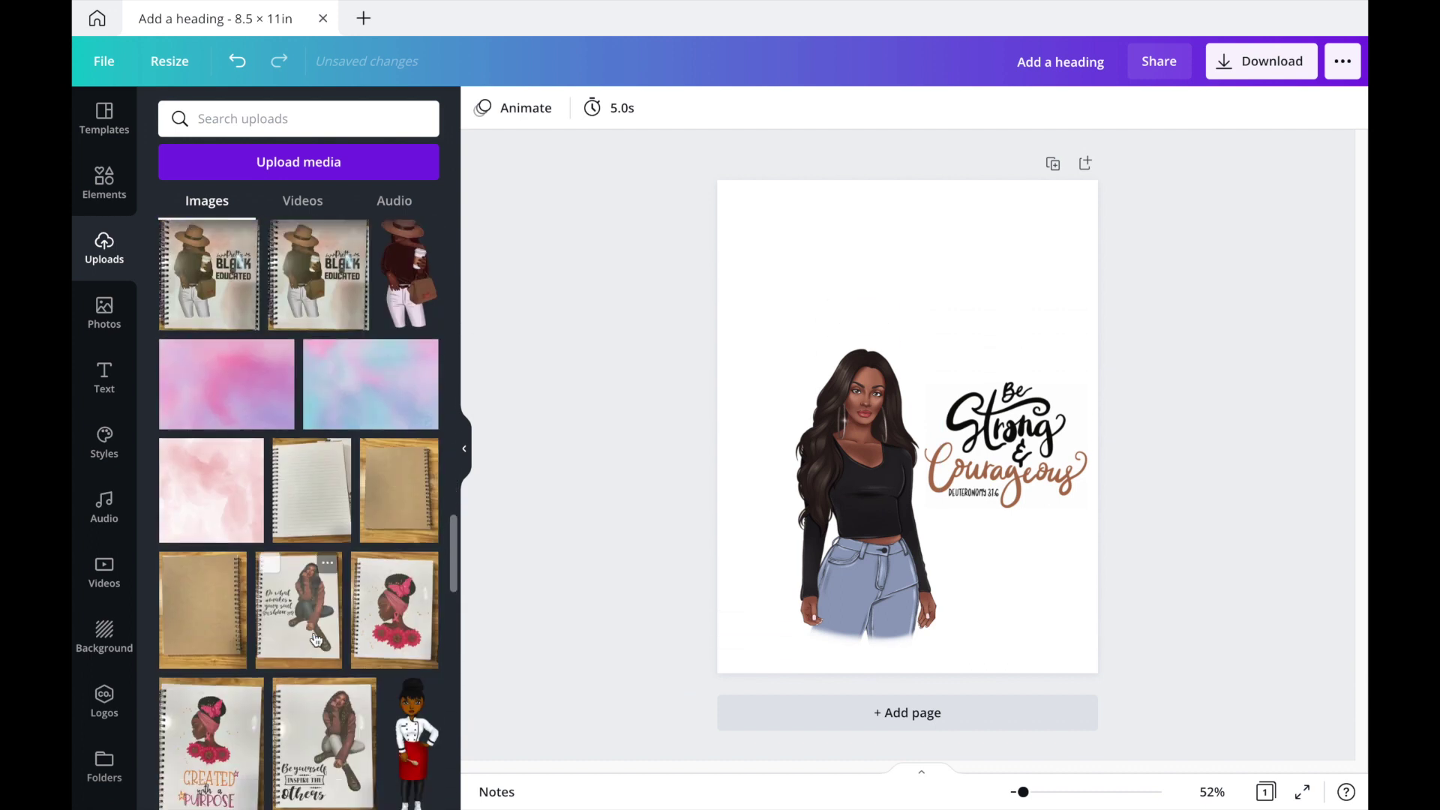
scroll(313, 634, down, 6)
scroll(311, 623, down, 6)
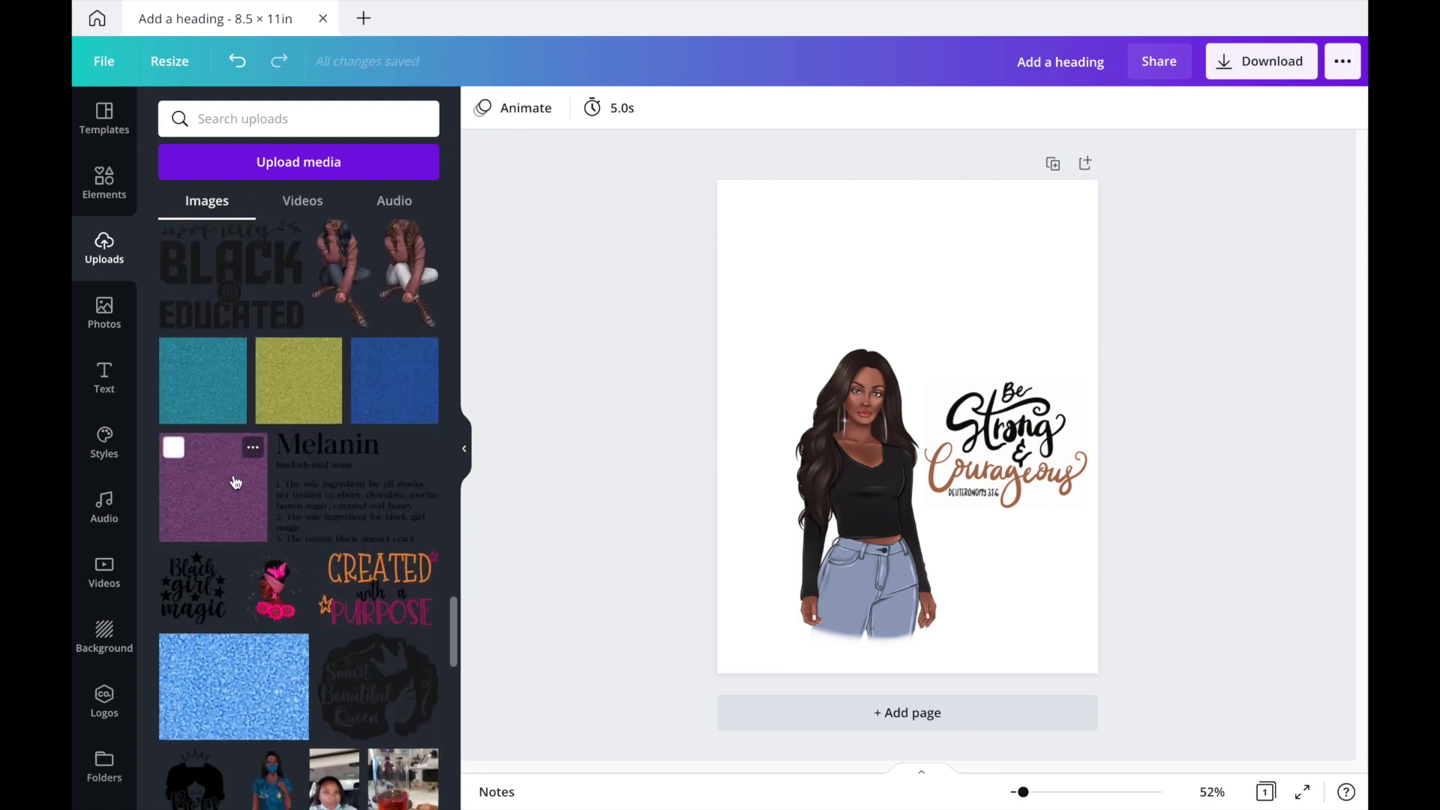
click(238, 478)
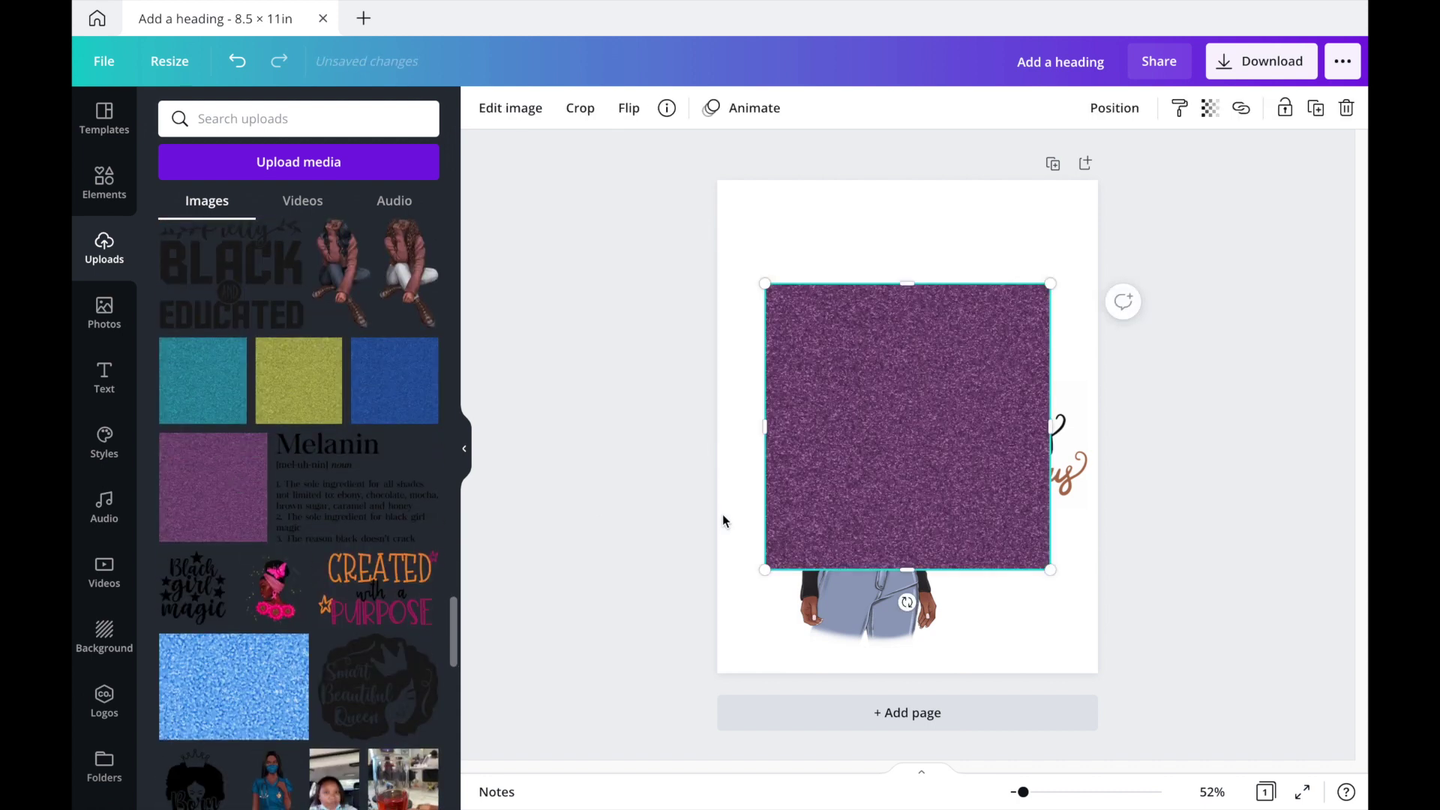
right_click(878, 483)
click(950, 731)
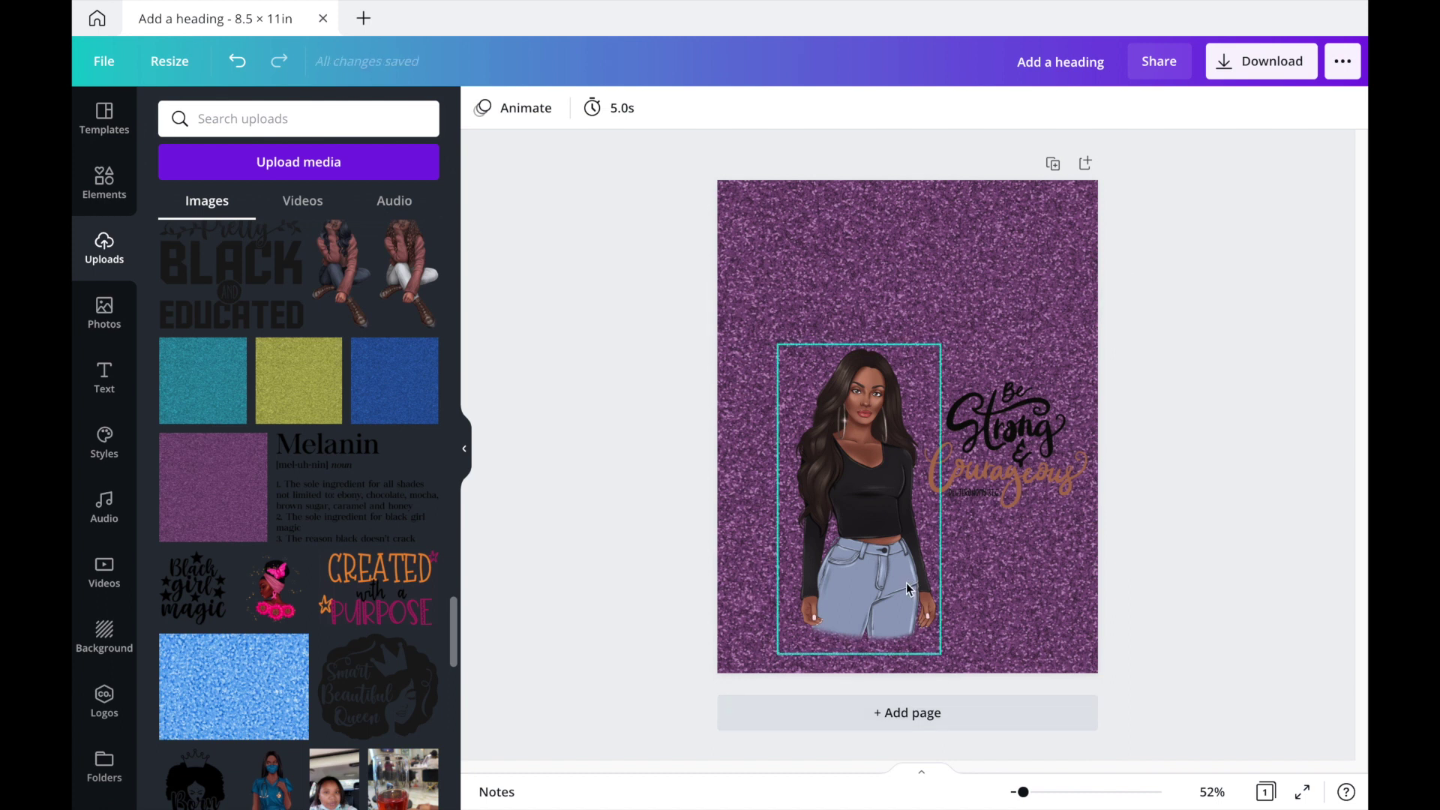
Step: Detach the purple glitter image from the background and delete it
right_click(989, 582)
click(1052, 777)
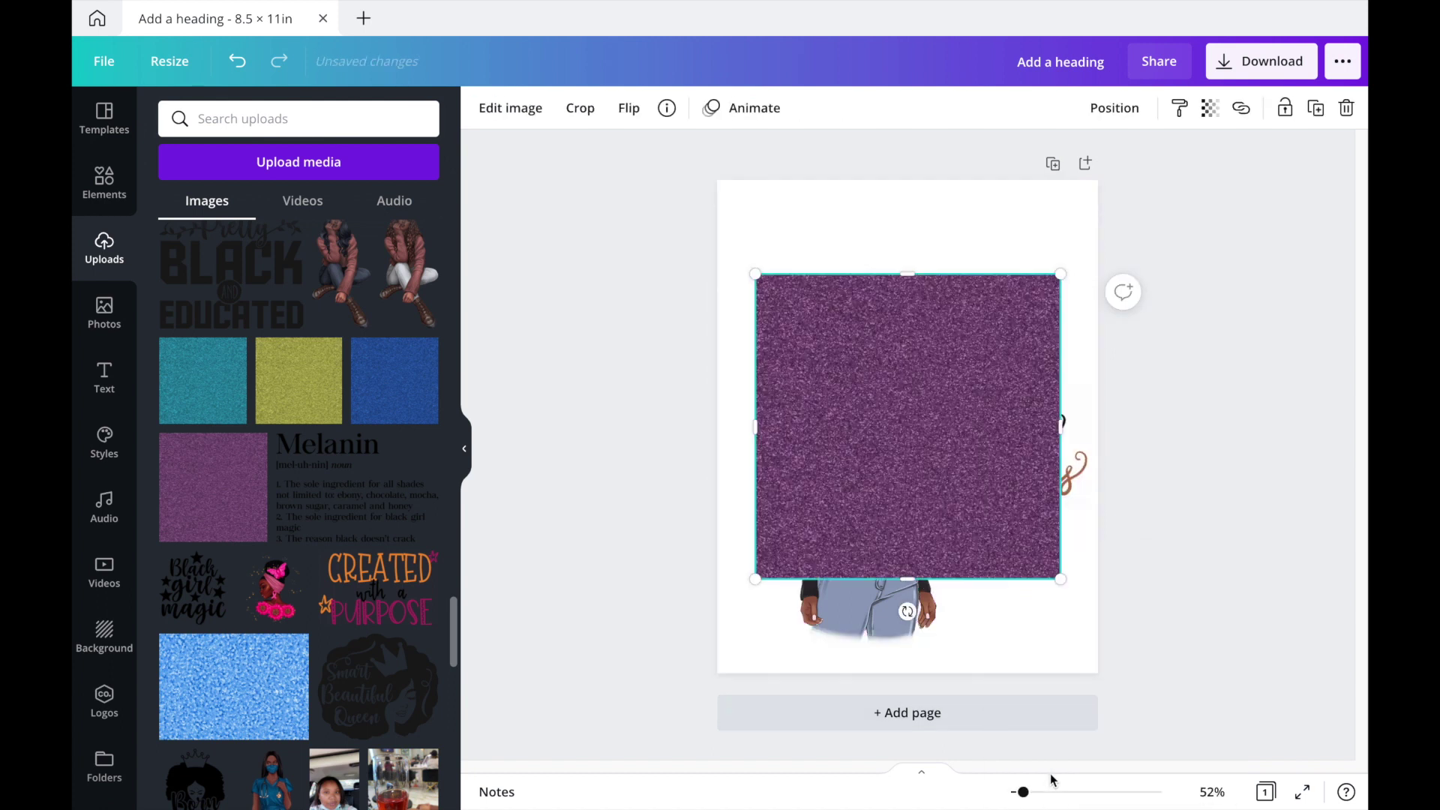
key(Delete)
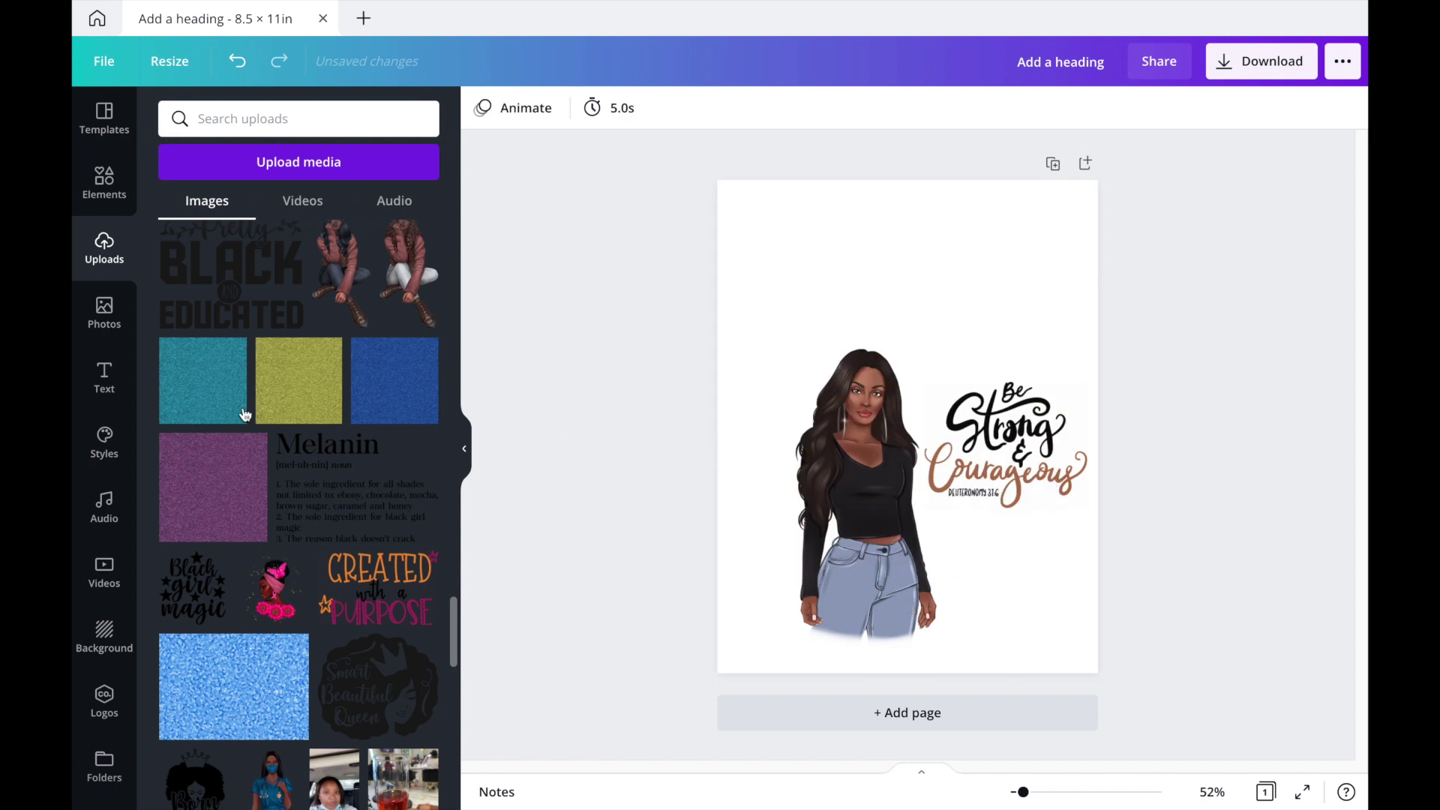
Step: Find the silver rhinestone image in the uploads, add it and set it as the page background
scroll(293, 643, down, 15)
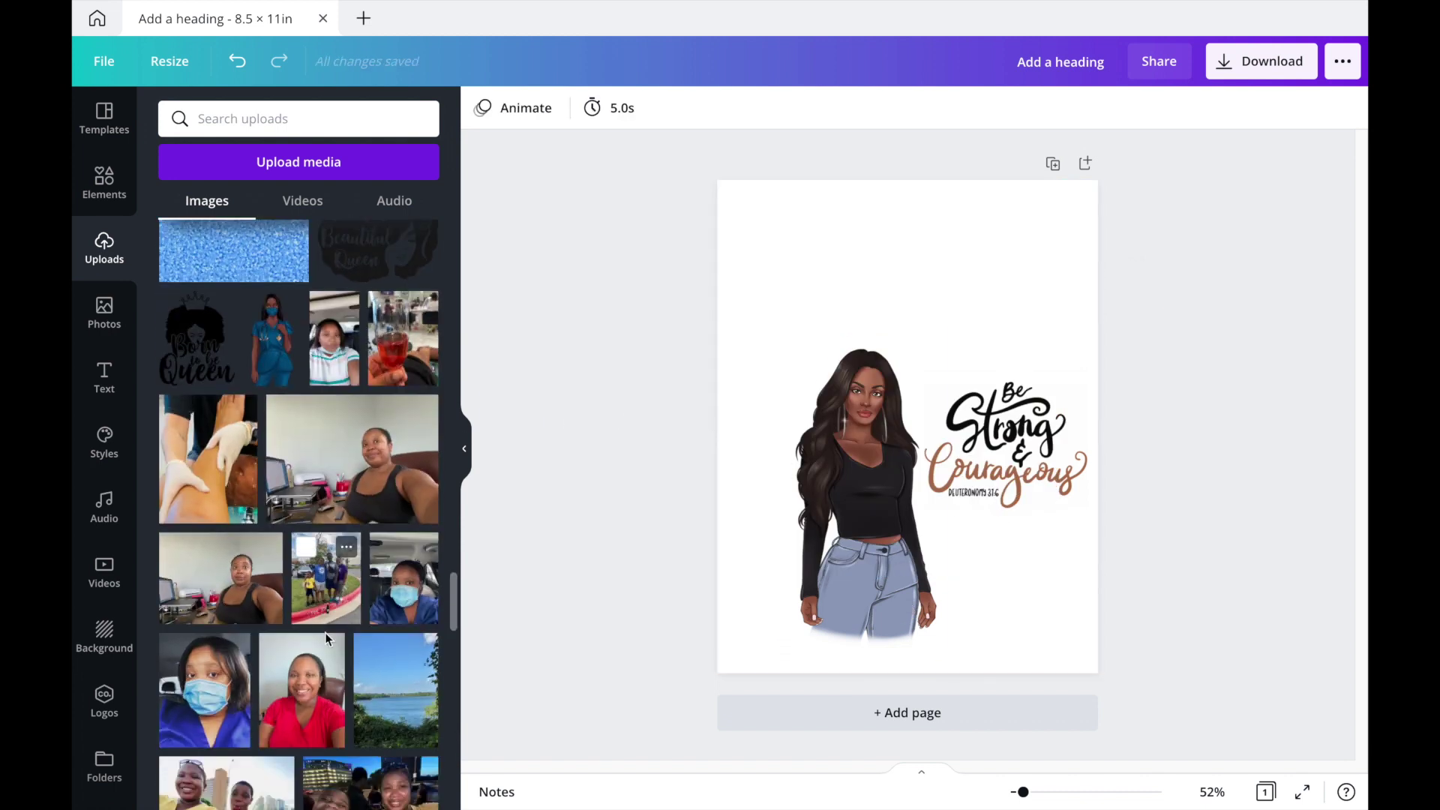
scroll(328, 624, down, 10)
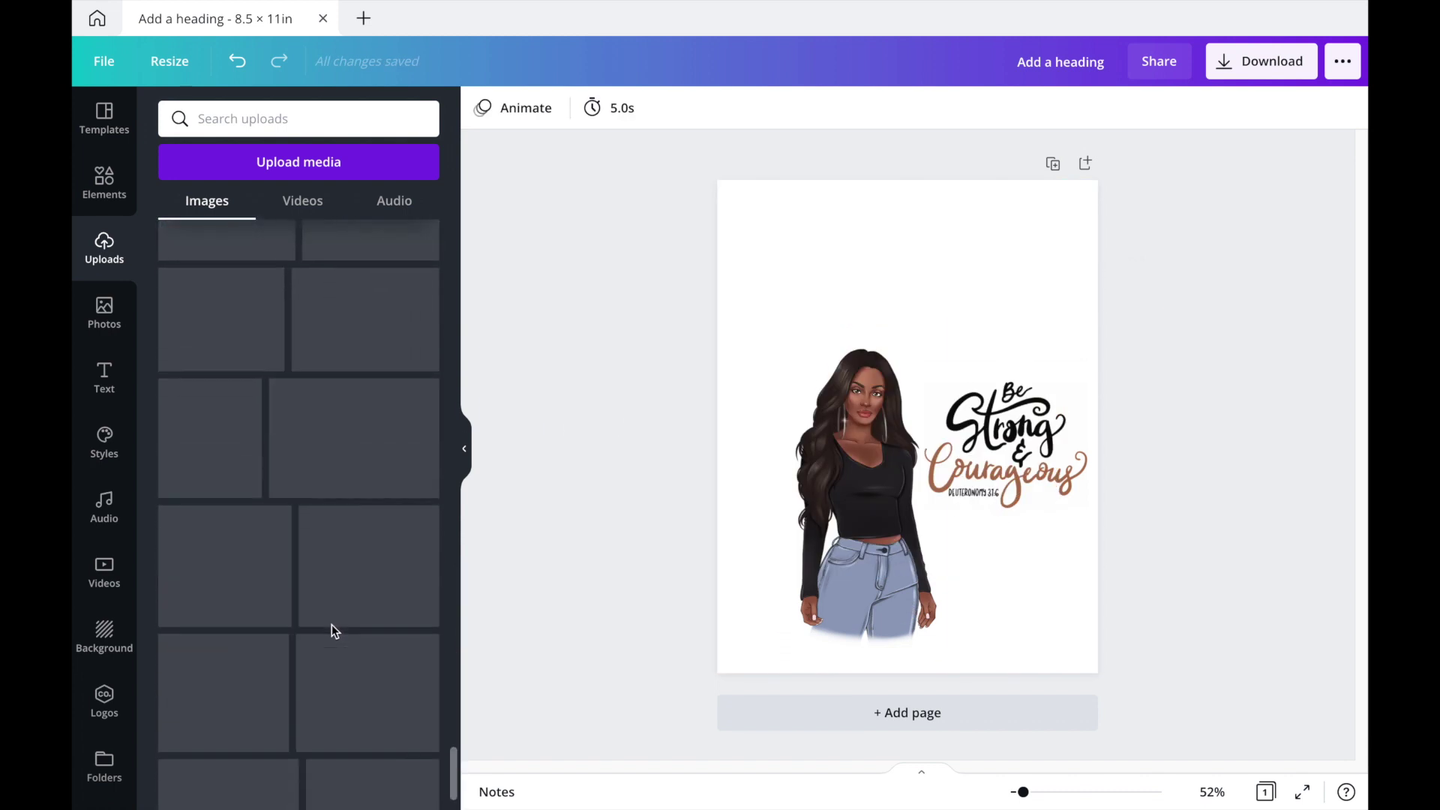
scroll(331, 636, up, 20)
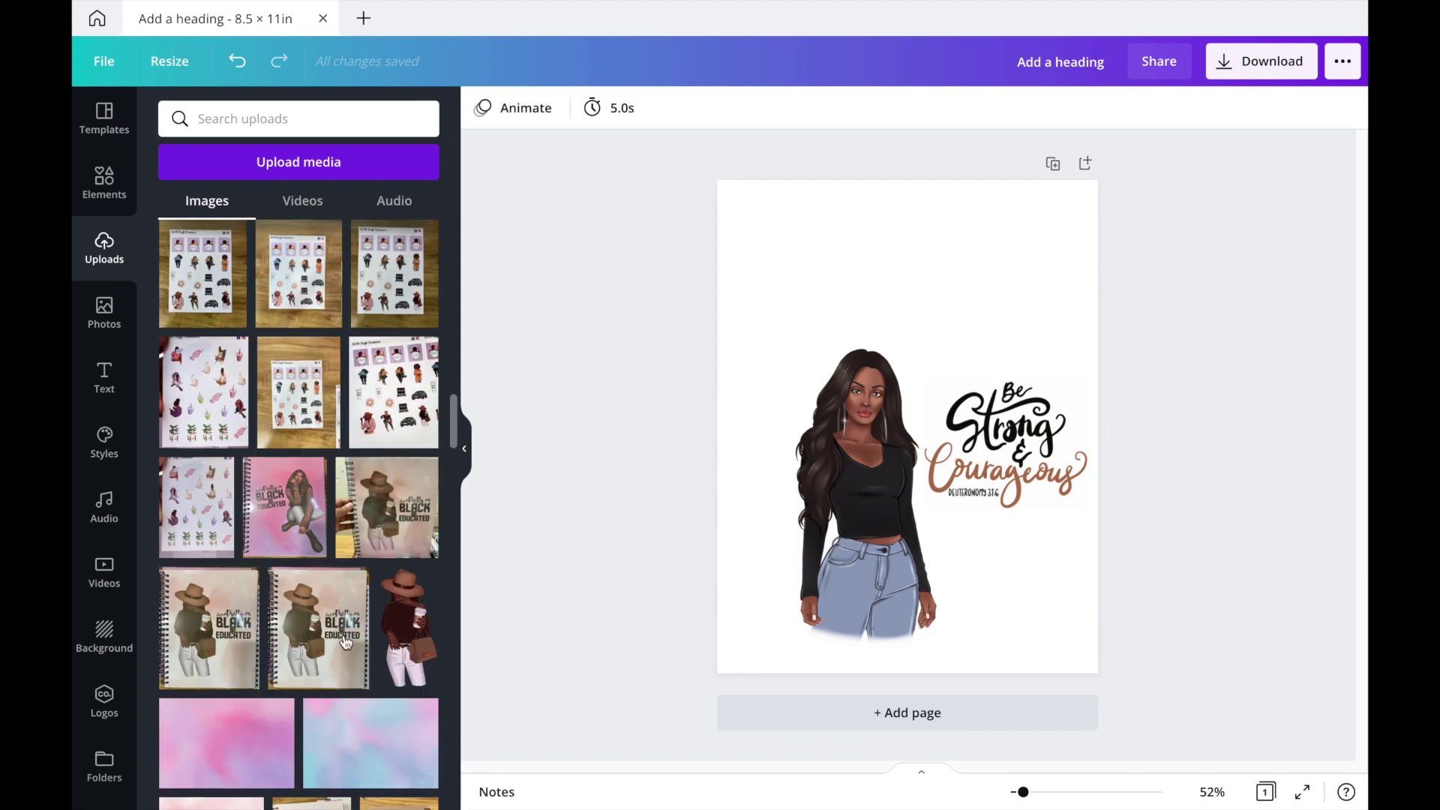
scroll(354, 641, up, 2)
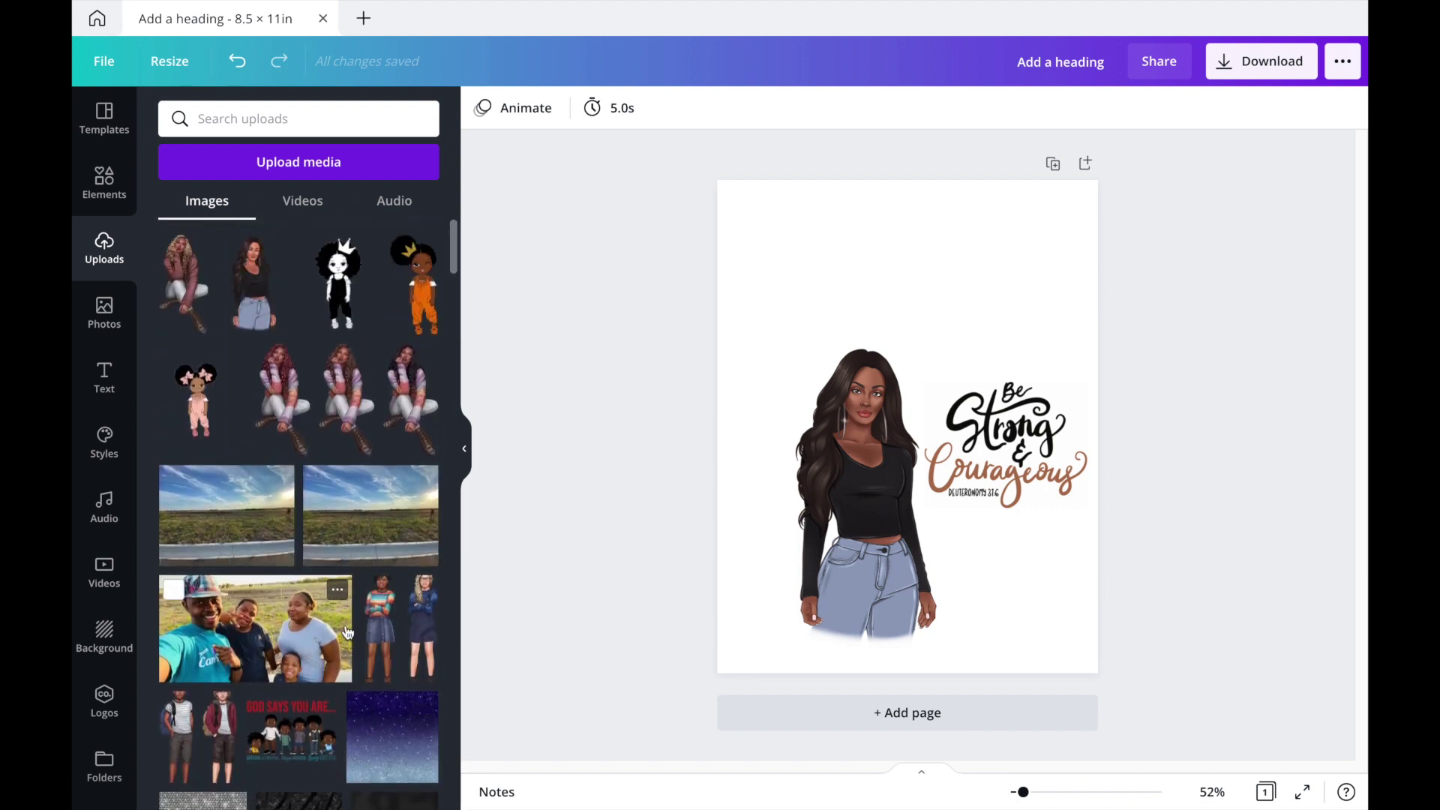
scroll(345, 628, down, 7)
scroll(345, 628, up, 1)
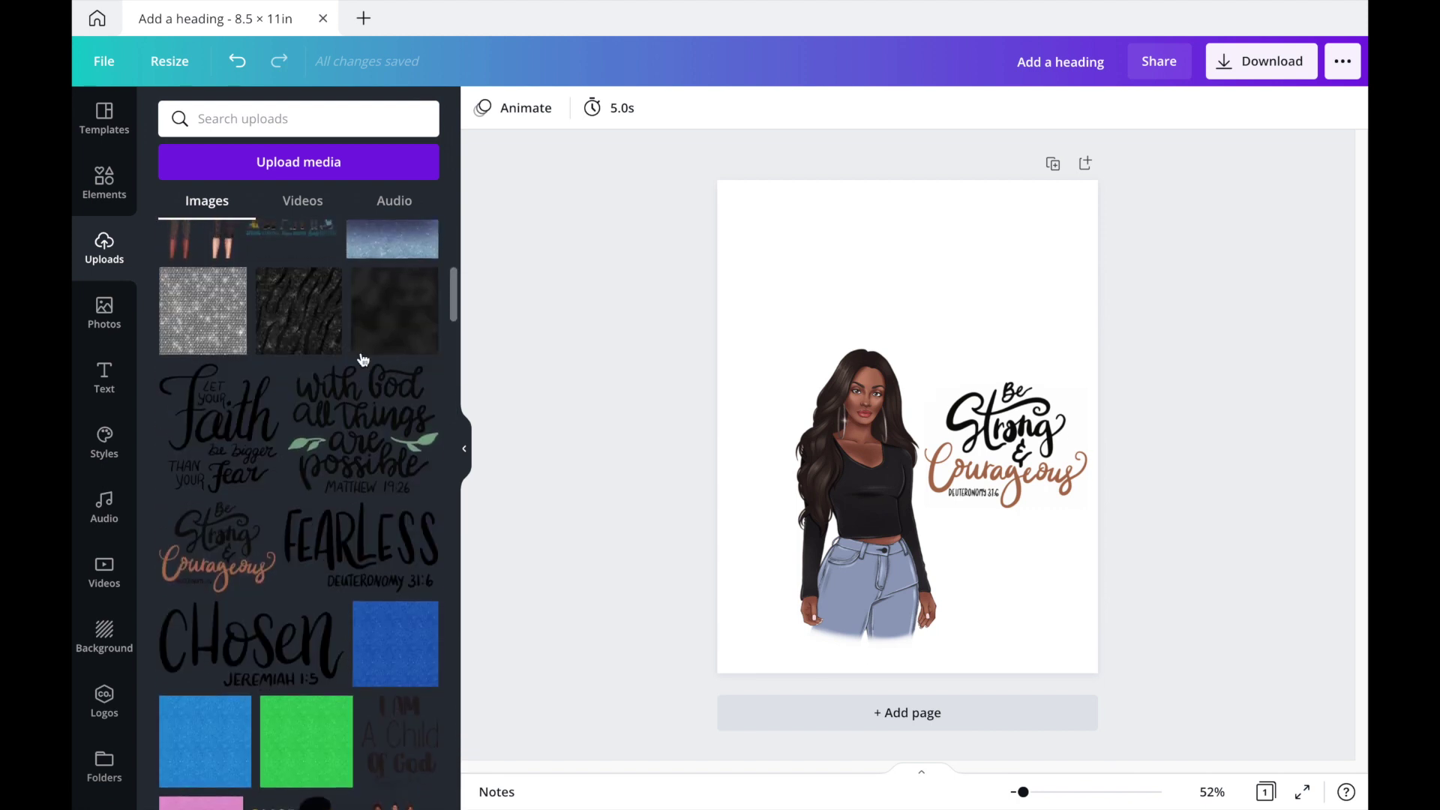
click(206, 339)
right_click(907, 474)
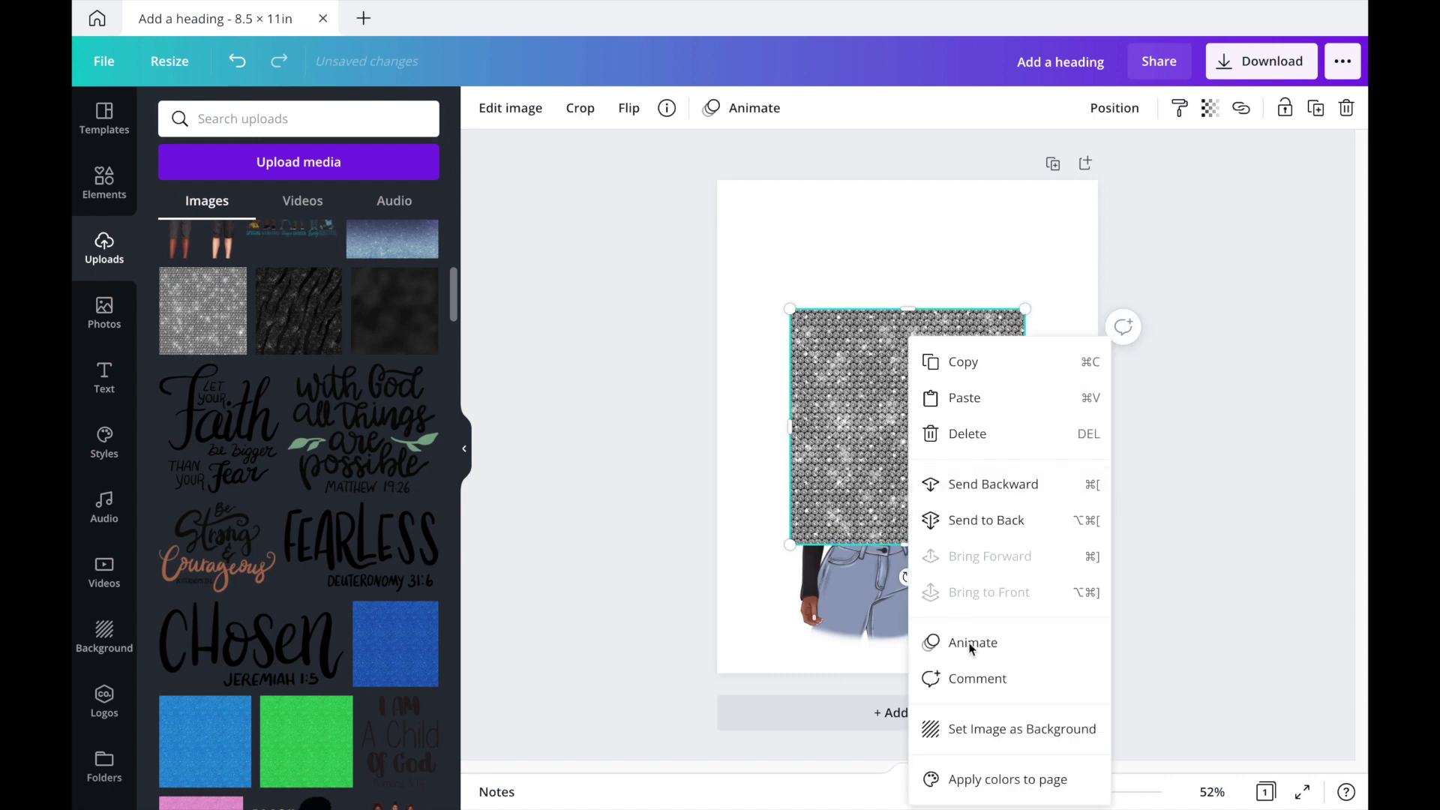
click(979, 729)
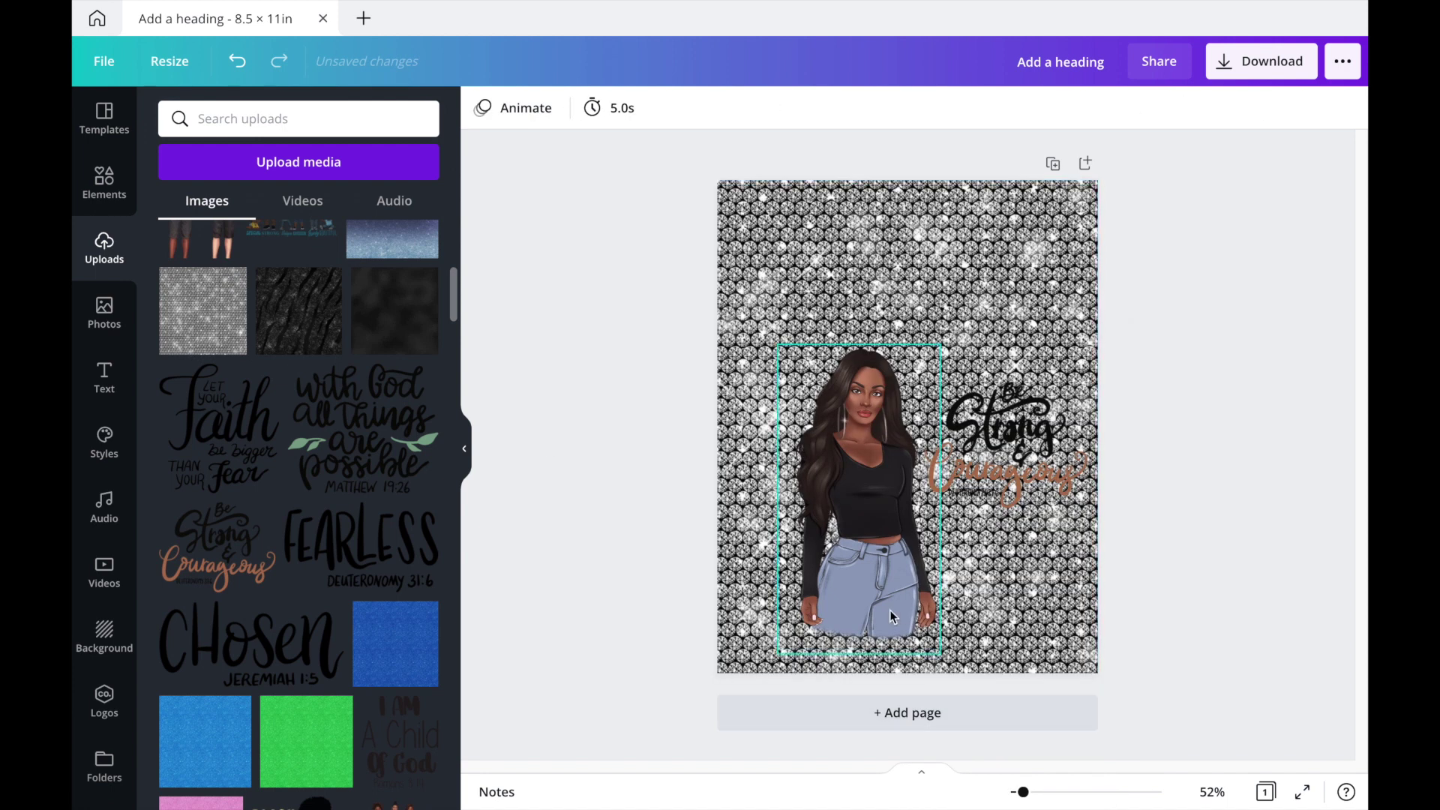
Step: Detach the silver rhinestone image from the background and delete it
right_click(845, 236)
click(893, 470)
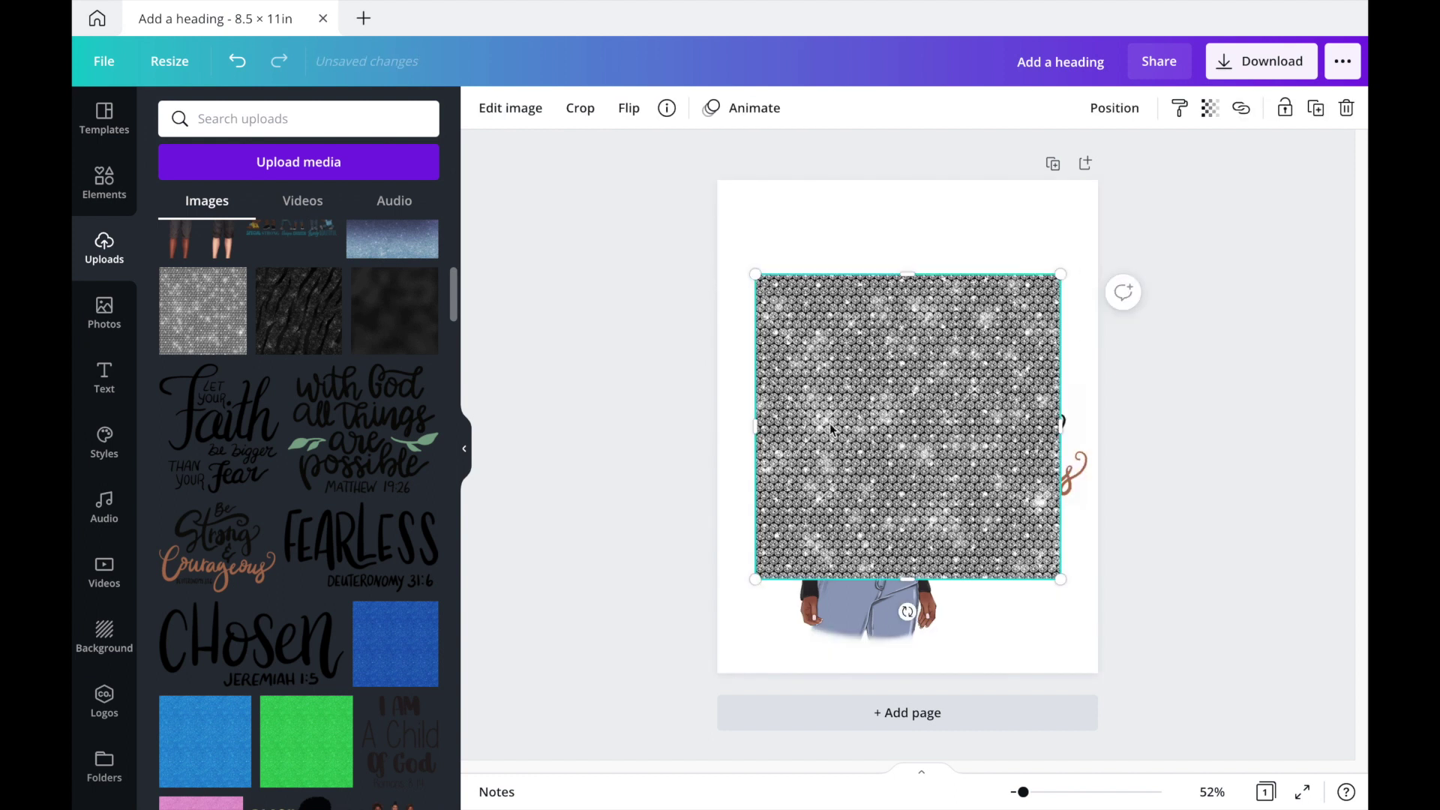
key(Delete)
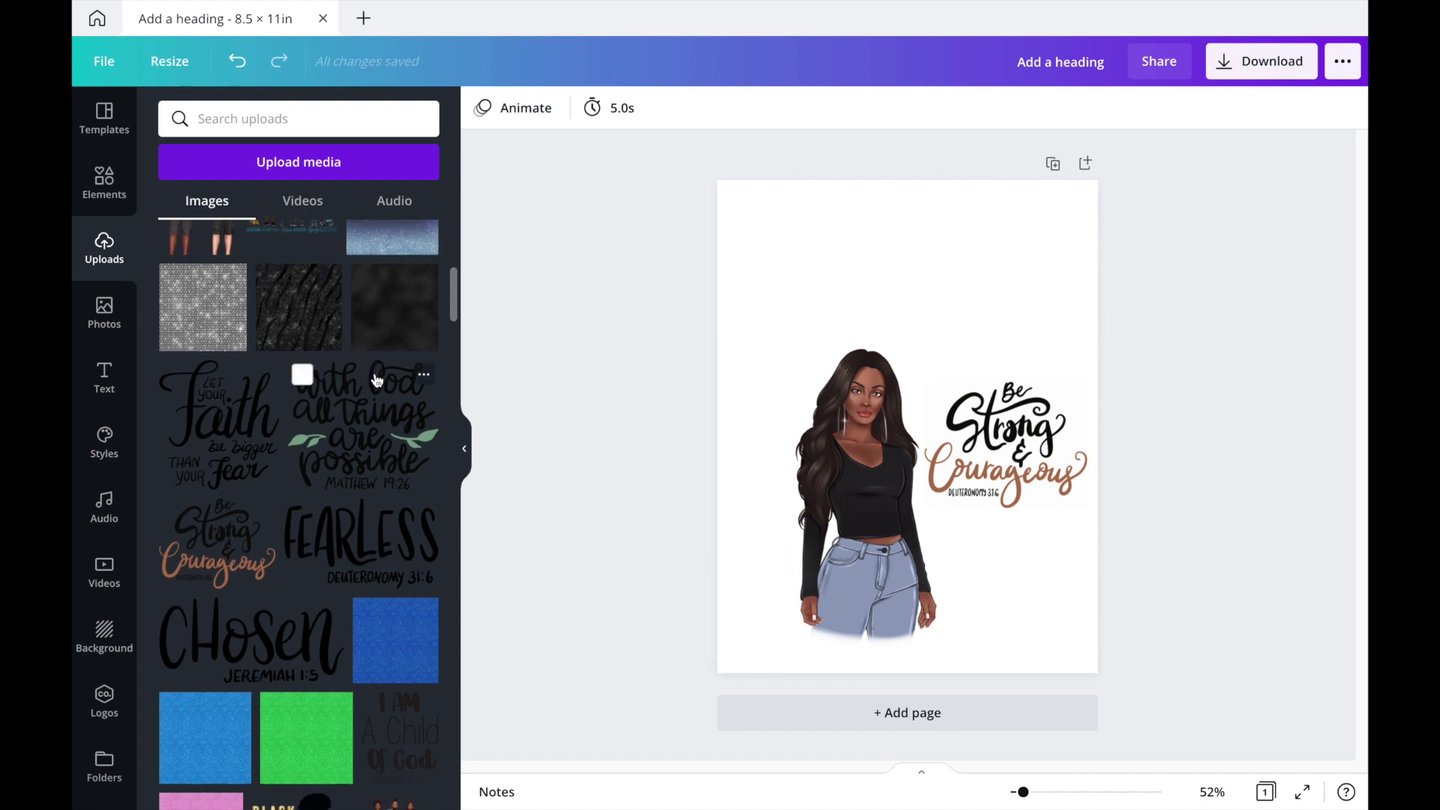
Step: Find the light blue glitter image in the uploads, add it and set it as the page background
scroll(416, 615, down, 1)
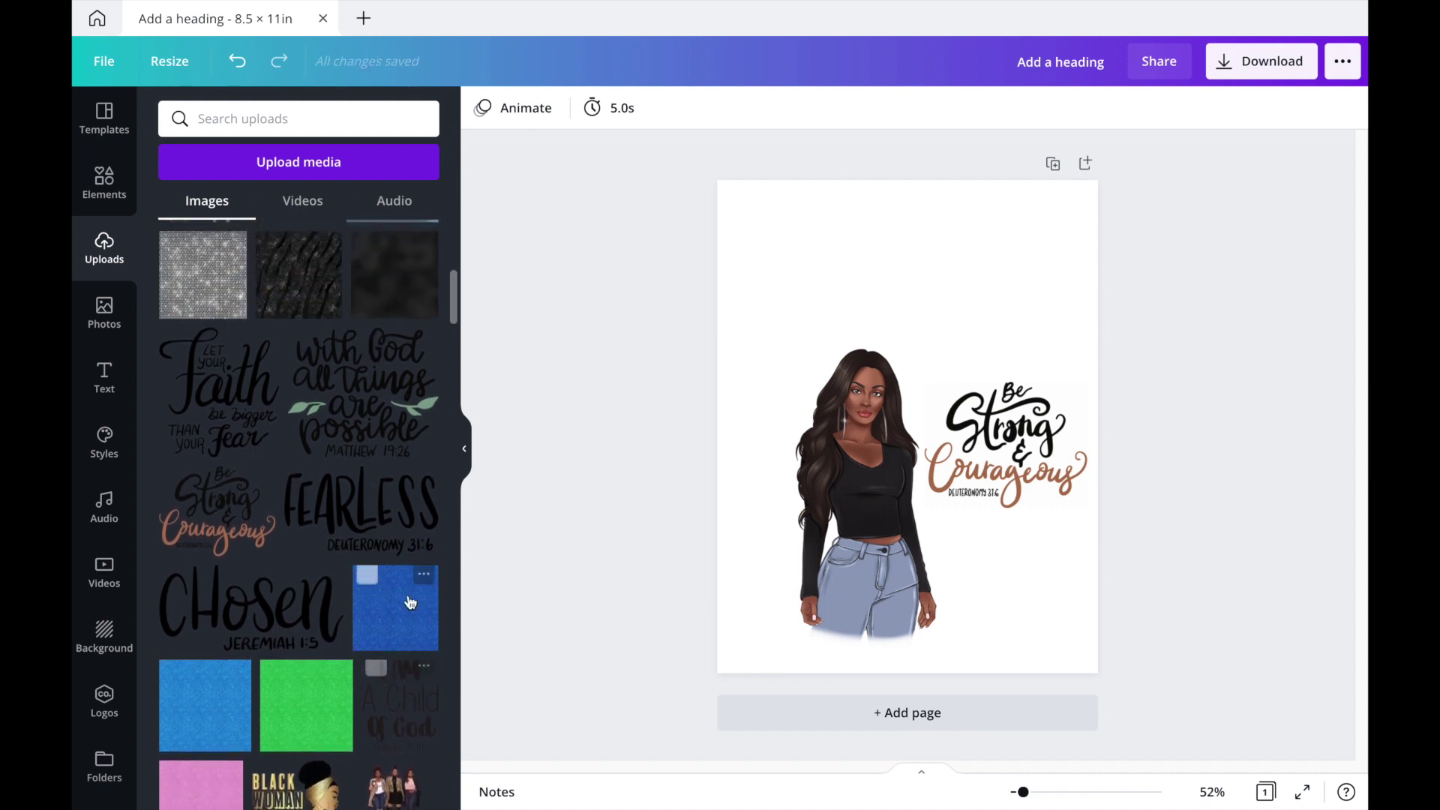
scroll(409, 598, up, 10)
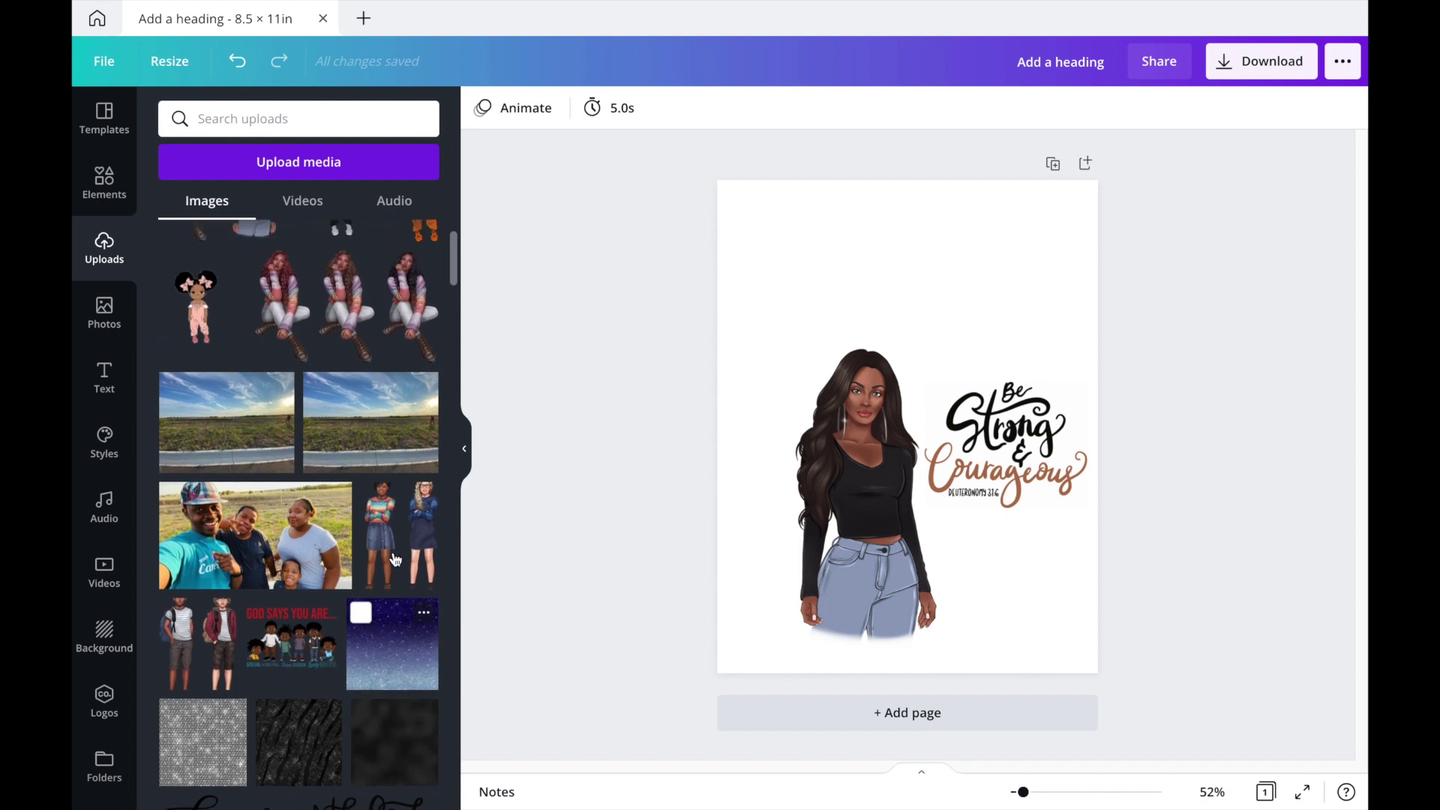
scroll(394, 556, down, 10)
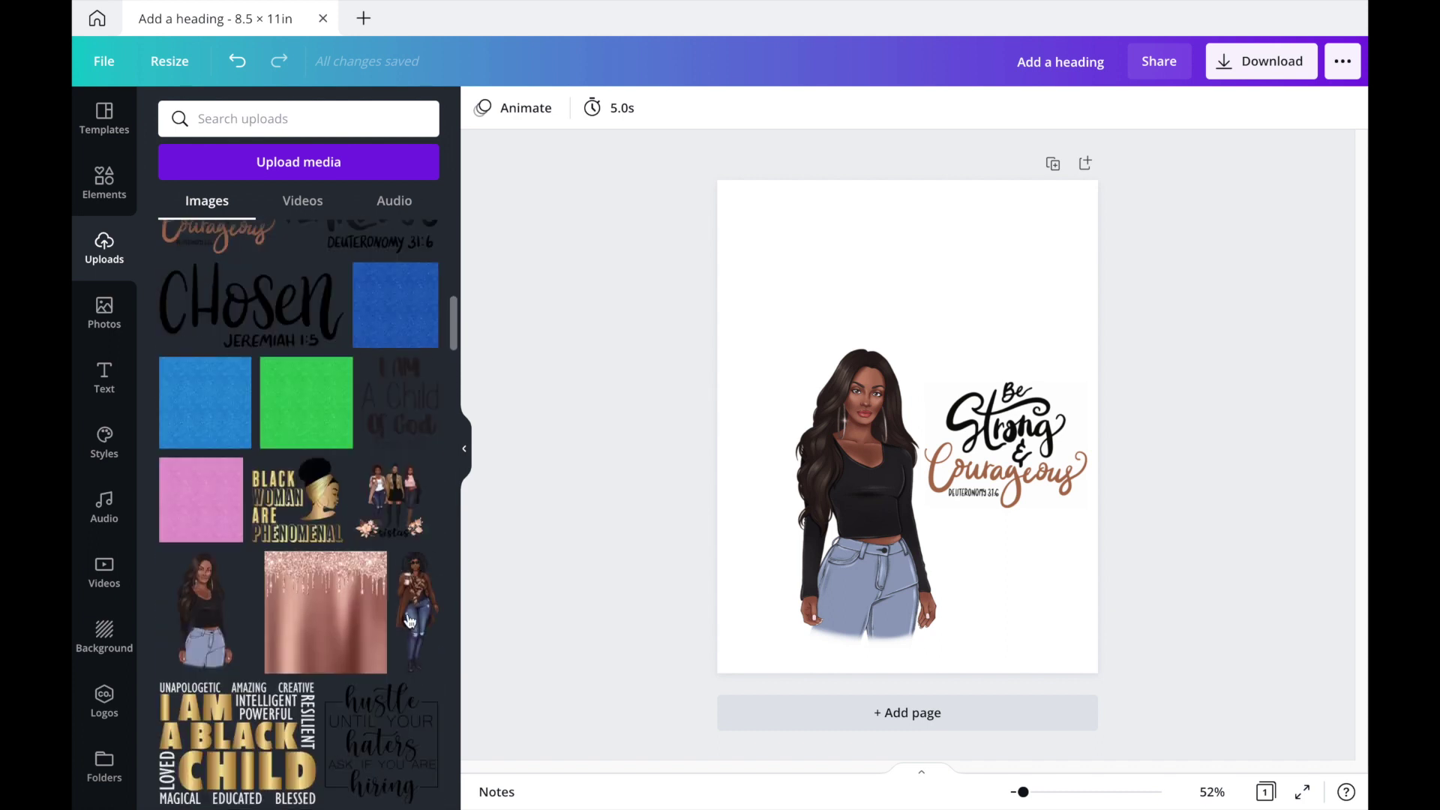
scroll(376, 615, down, 1)
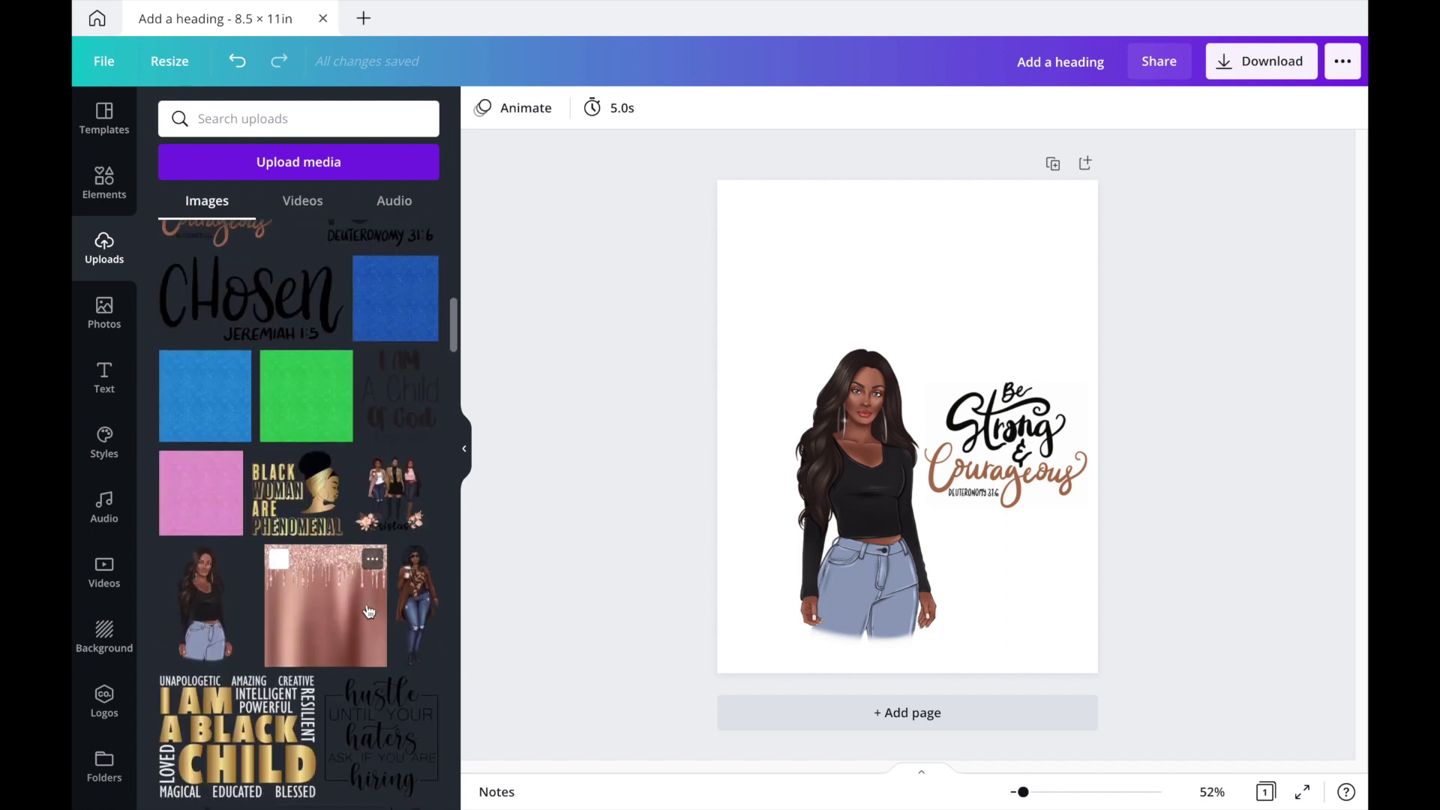
click(216, 411)
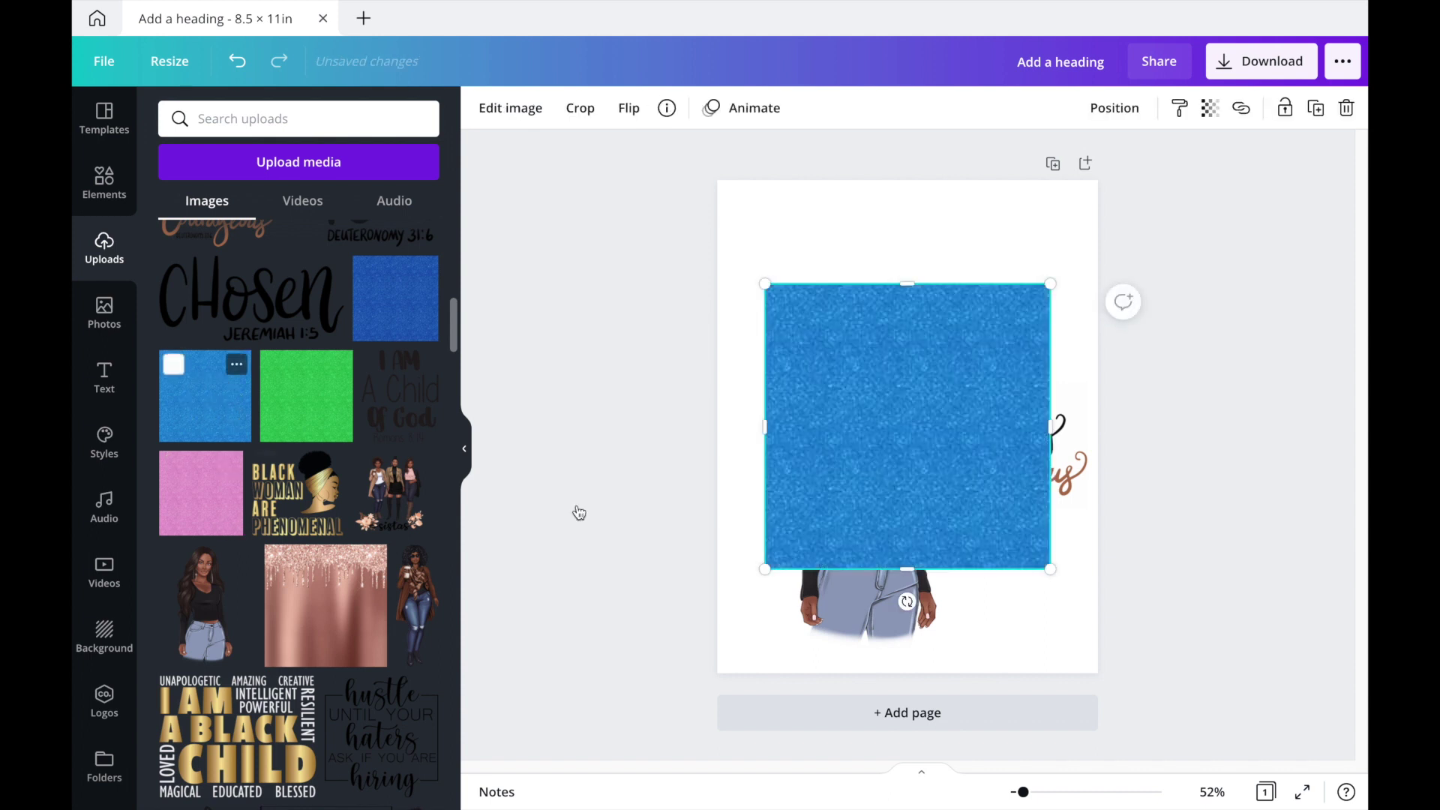
right_click(849, 494)
click(949, 736)
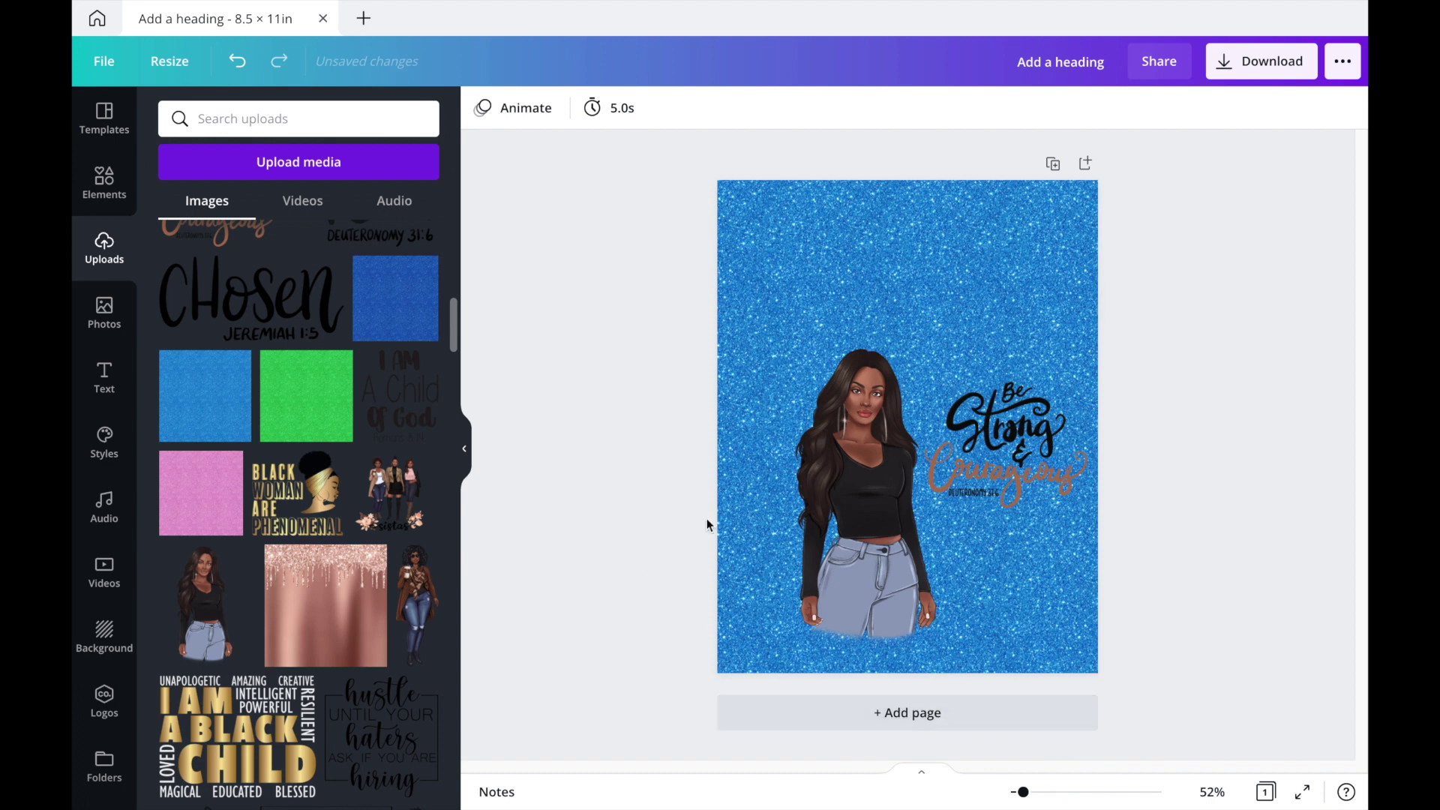
Step: Detach the light blue glitter image from the background and delete it
right_click(755, 477)
click(824, 712)
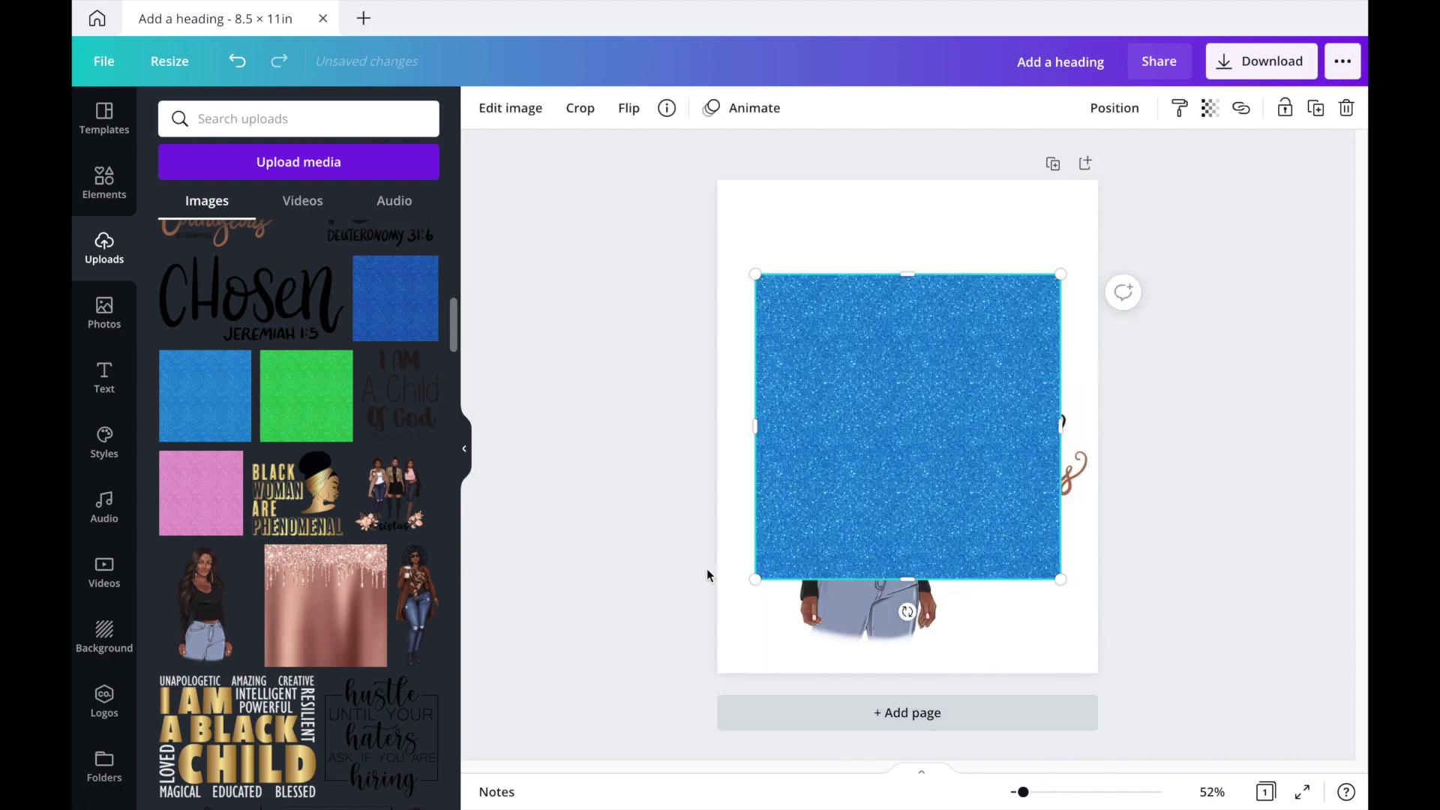
key(Delete)
click(895, 402)
click(699, 404)
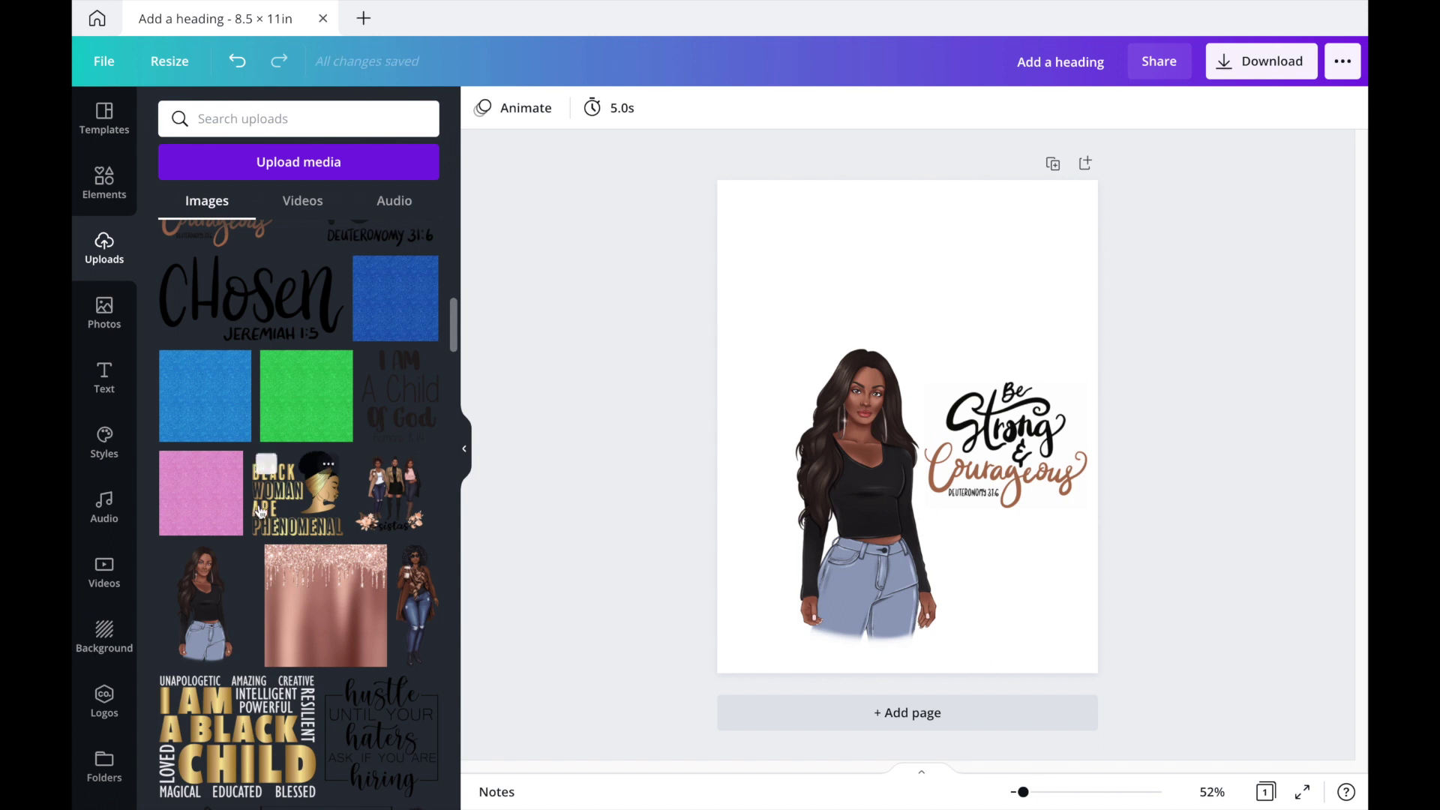
Step: Add the pink glitter image from the uploads and set it as the page background
click(234, 515)
right_click(807, 498)
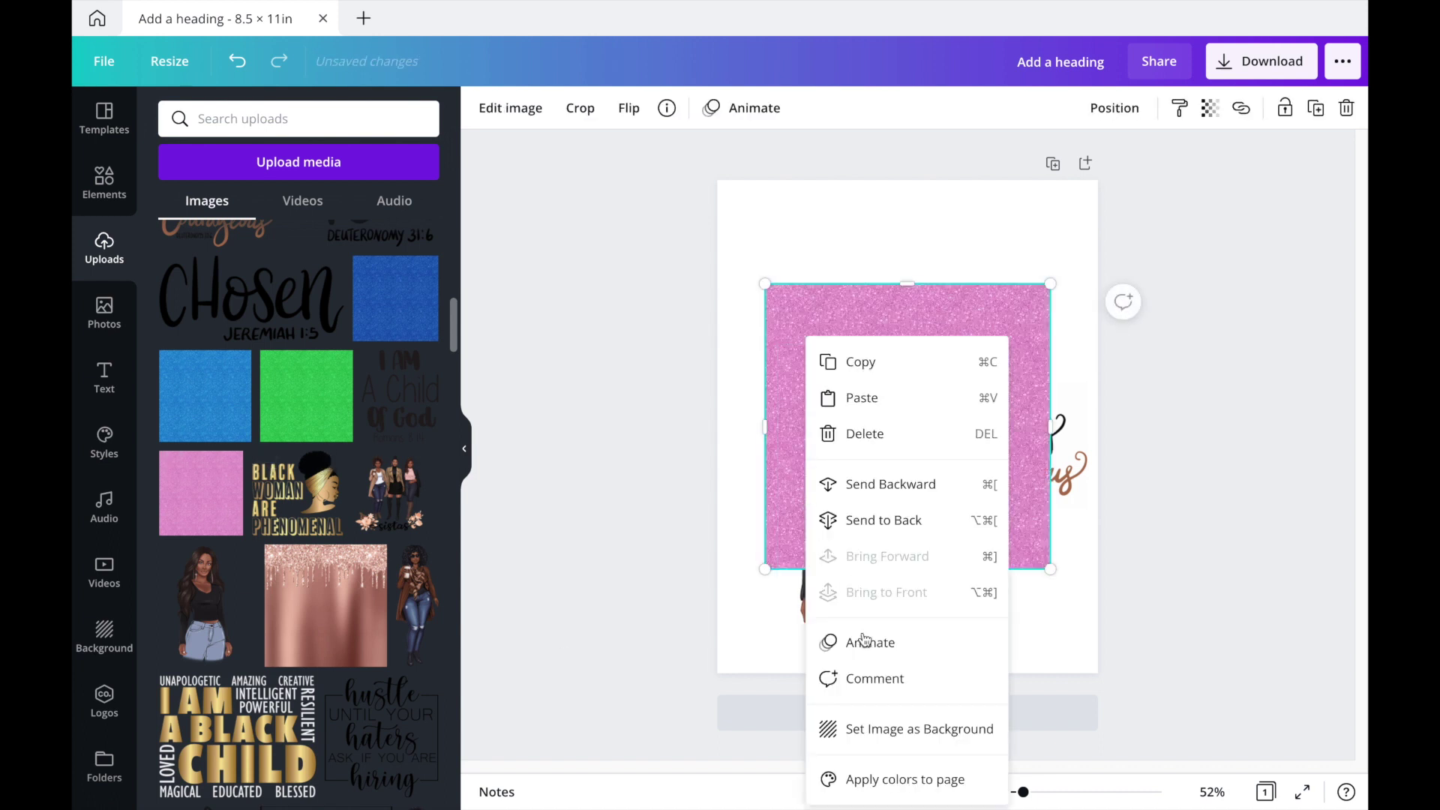
click(882, 732)
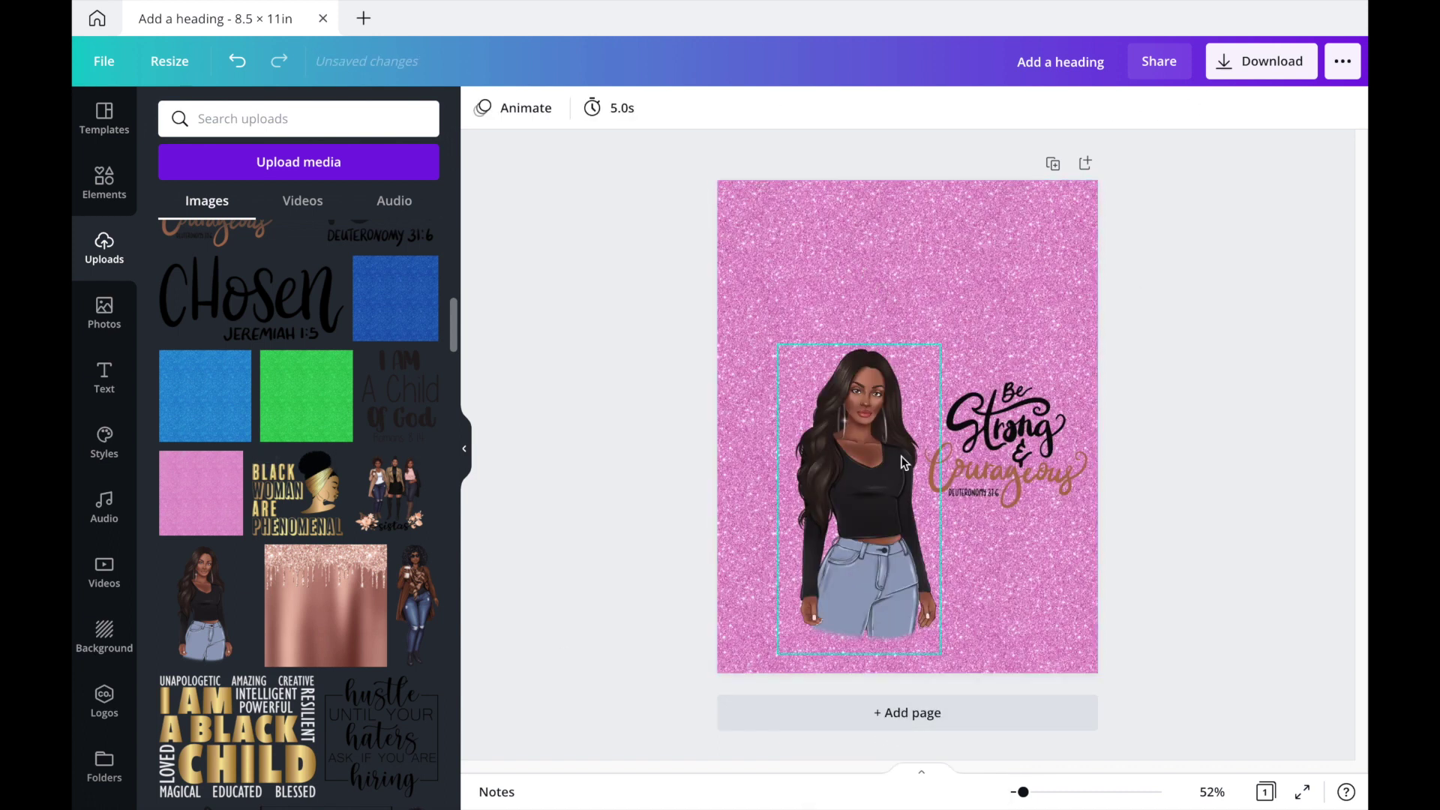
Step: Move the woman clip art up and slightly left on the page, and raise the quote beside her head
click(887, 534)
drag(887, 534, 870, 410)
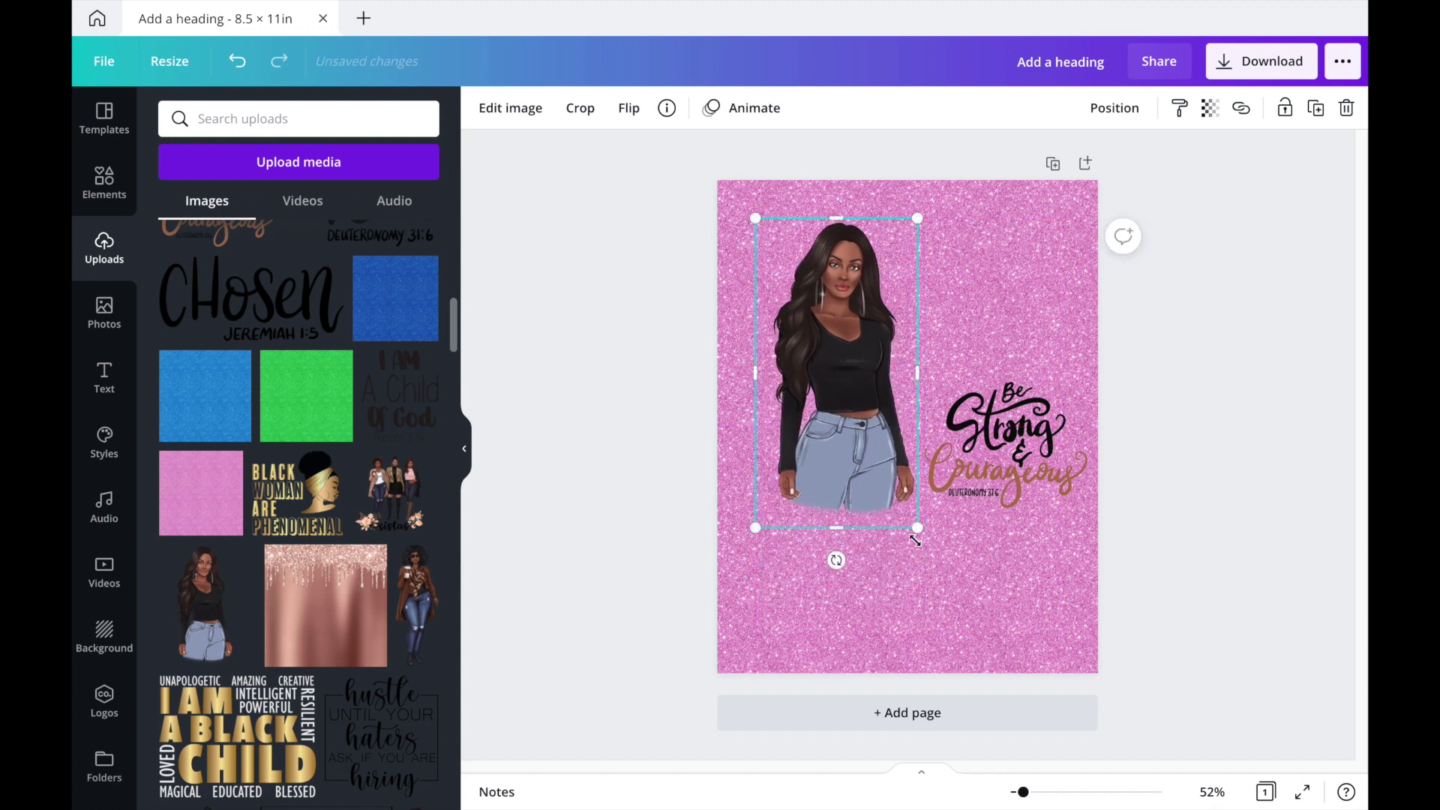
drag(1011, 479, 994, 321)
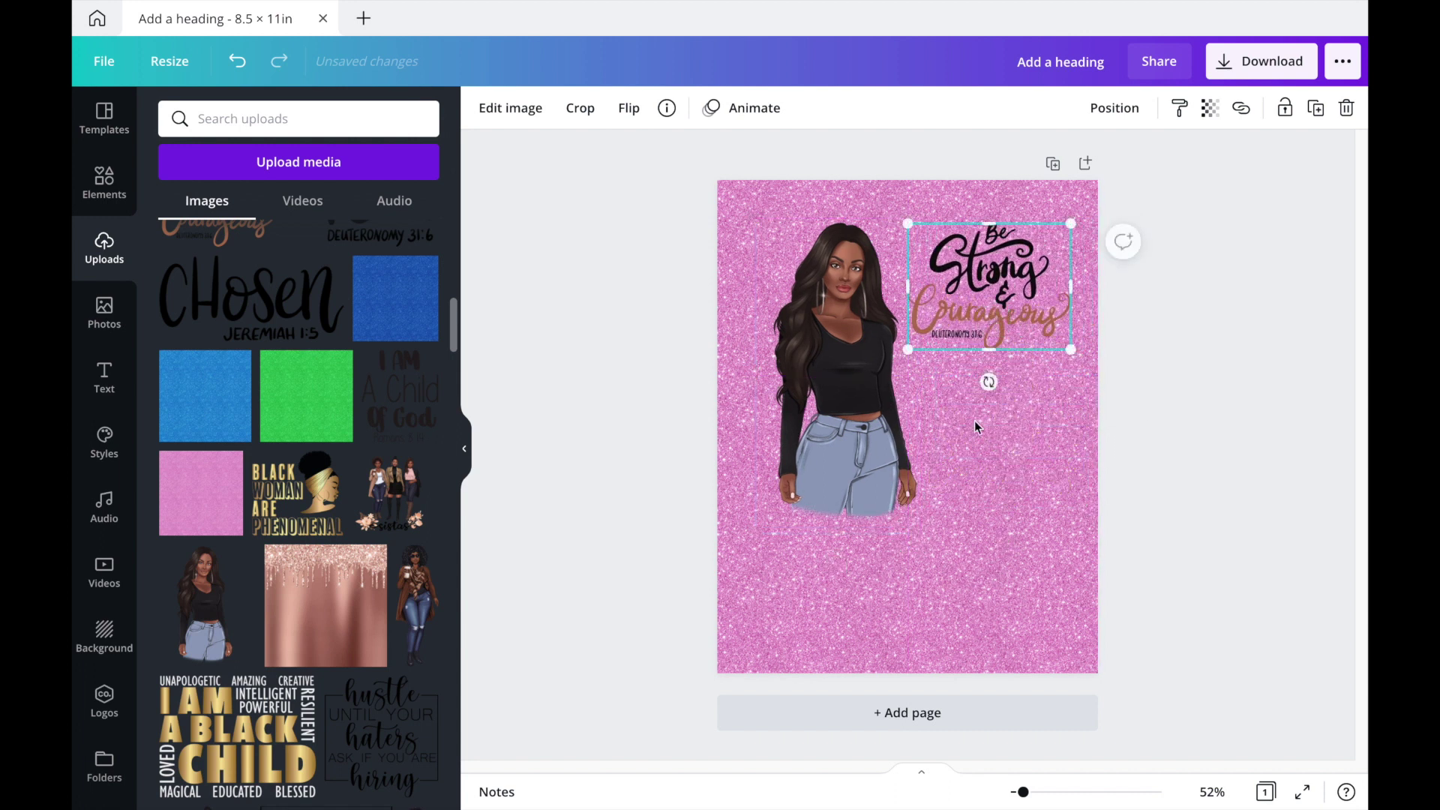
Step: Enlarge the woman clip art from its lower-right corner and adjust its position on the page's left side
click(906, 520)
drag(916, 531, 931, 606)
drag(884, 537, 889, 540)
drag(890, 540, 885, 546)
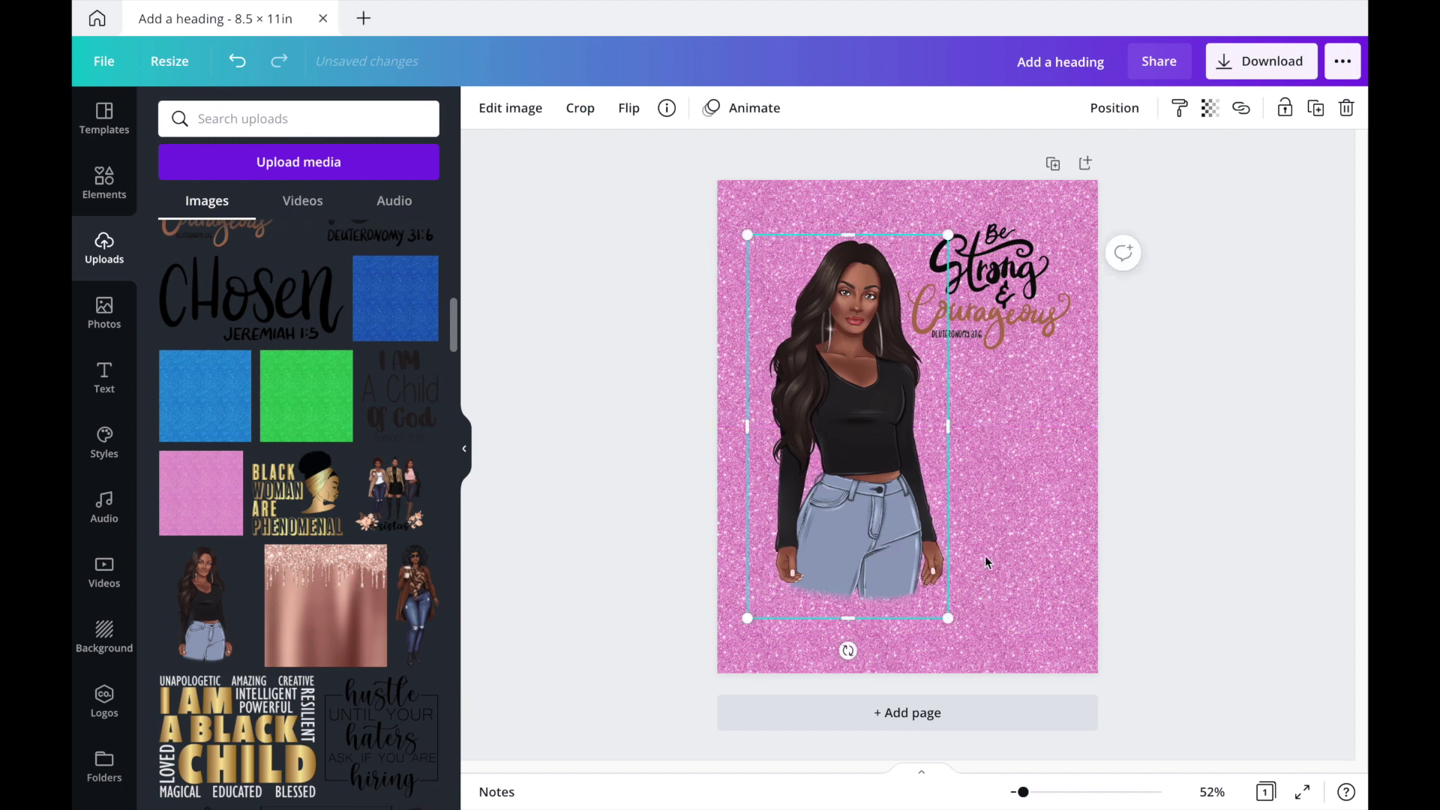
Step: Nudge the "Be Strong & Courageous" quote up and left, shrink it slightly and deselect it
click(1010, 328)
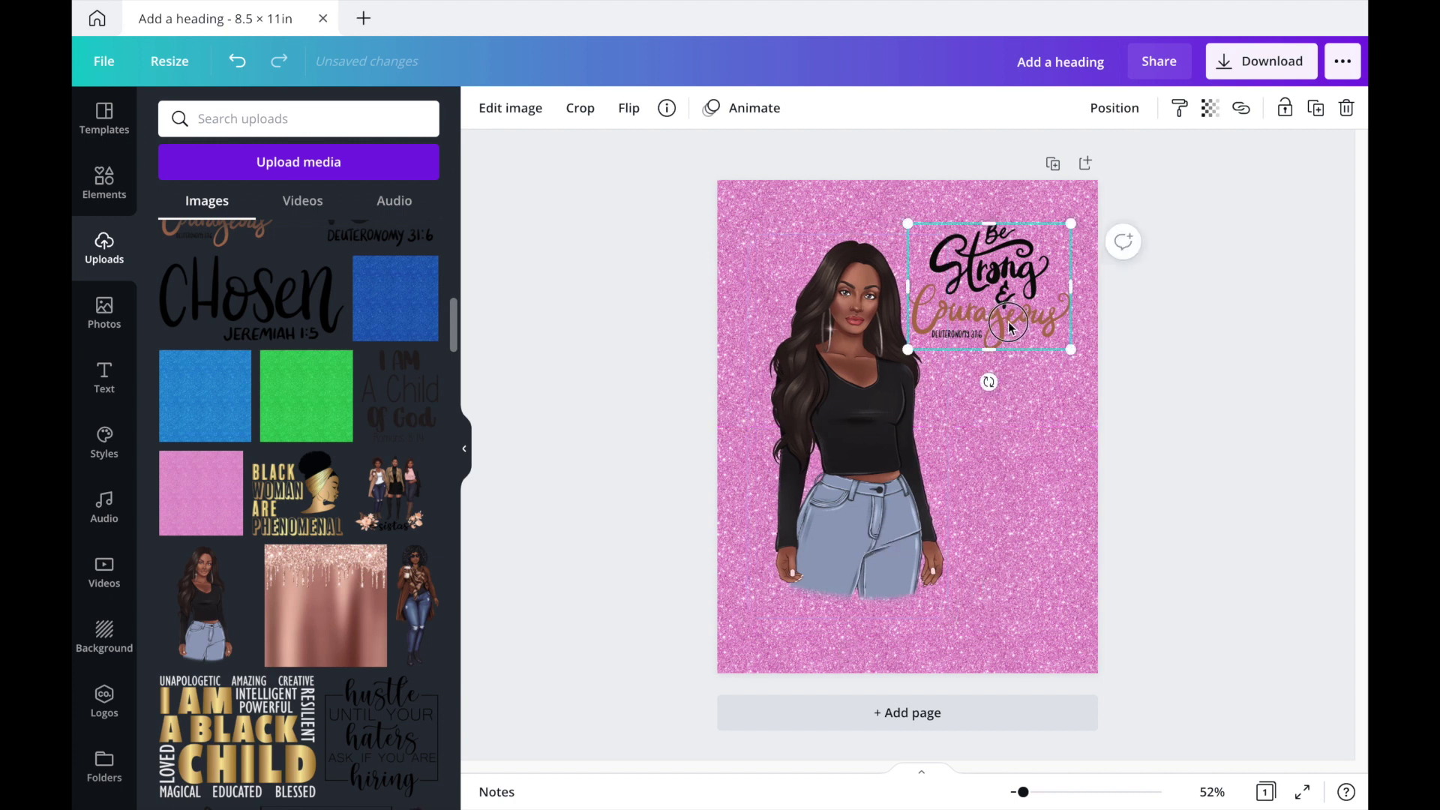
mouse_move(1010, 328)
mouse_down()
mouse_move(996, 337)
mouse_move(1001, 320)
mouse_up()
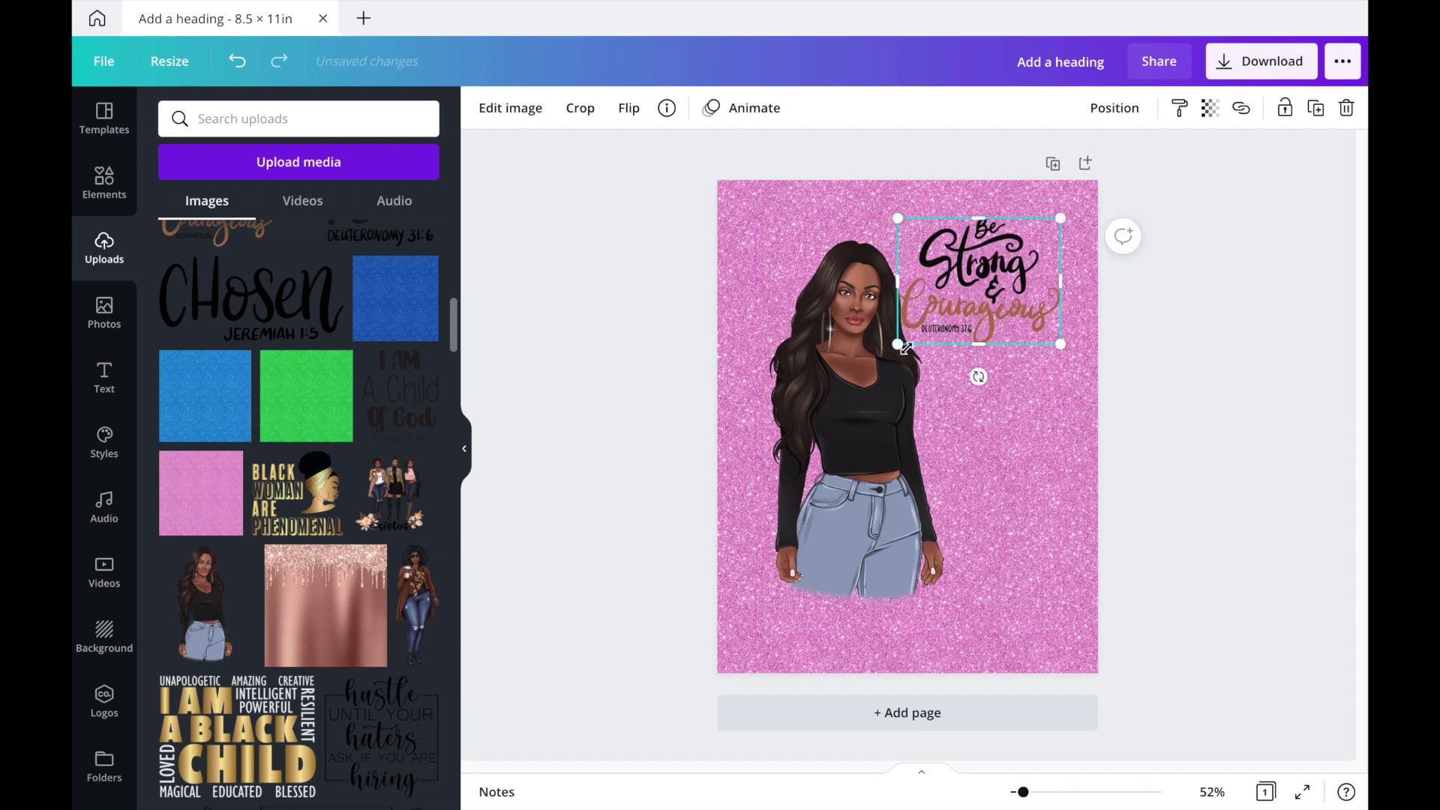
drag(898, 343, 907, 335)
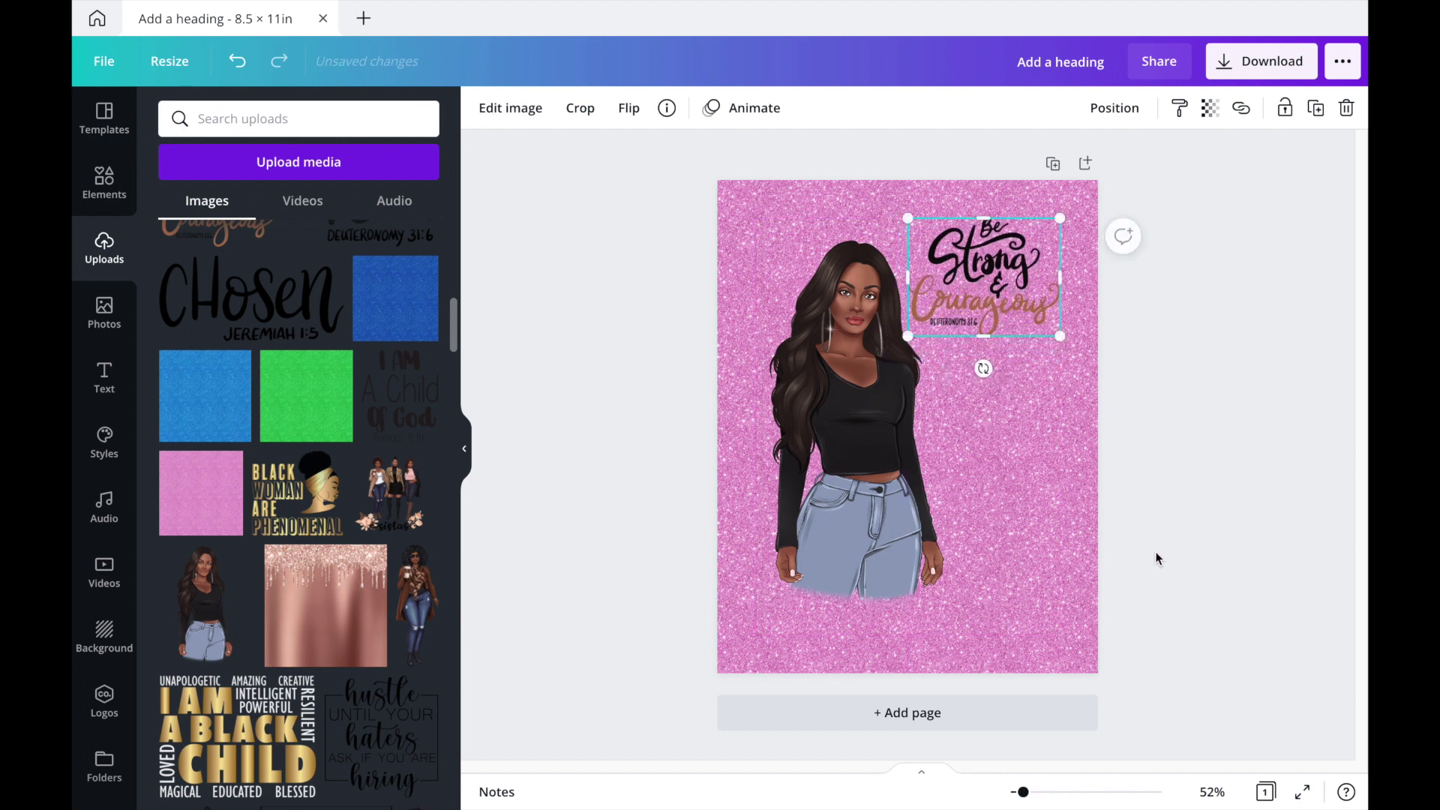
click(1183, 525)
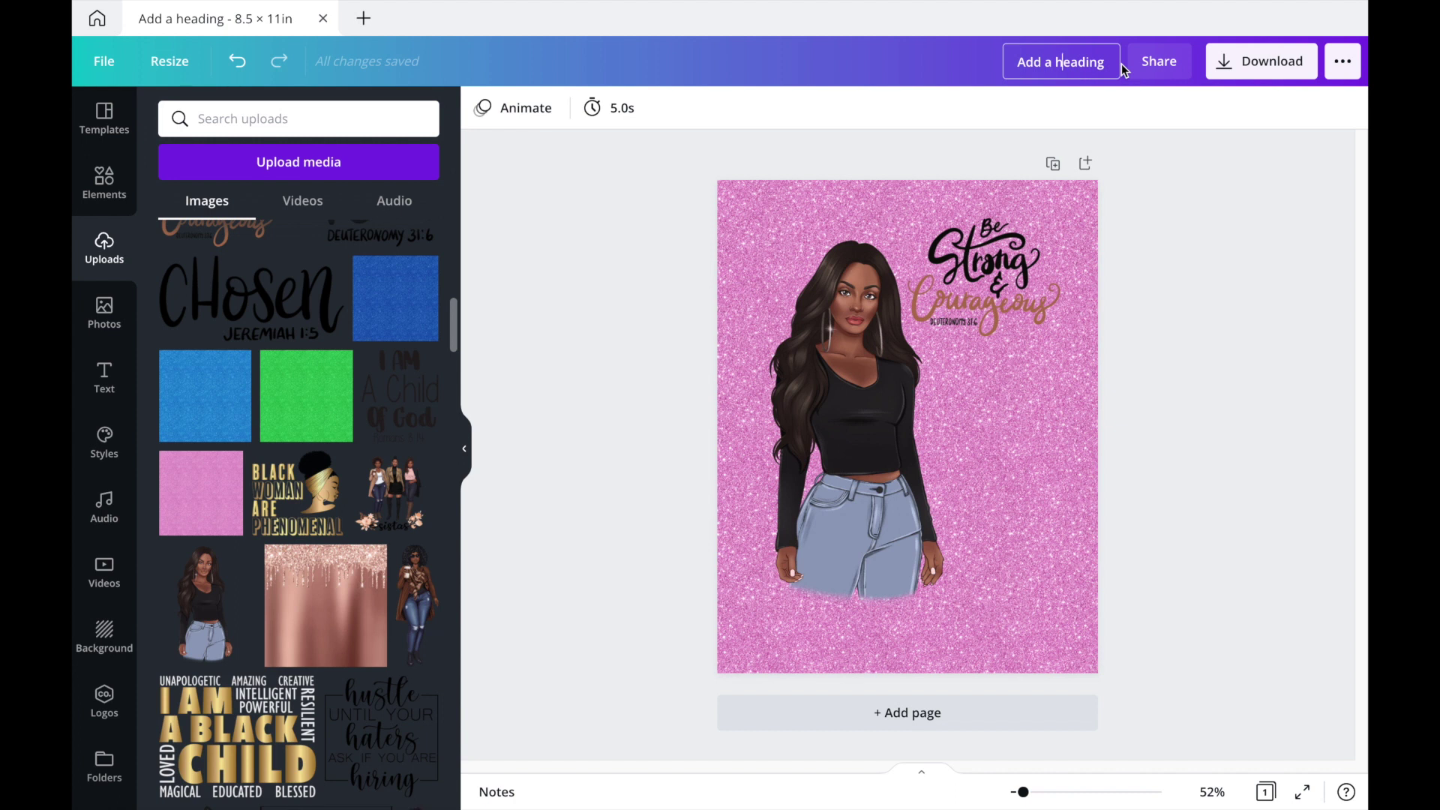
Step: Rename the design as "Sample NB"
key(BackSpace)
key(BackSpace)
drag(1103, 62, 1019, 61)
text(Sample)
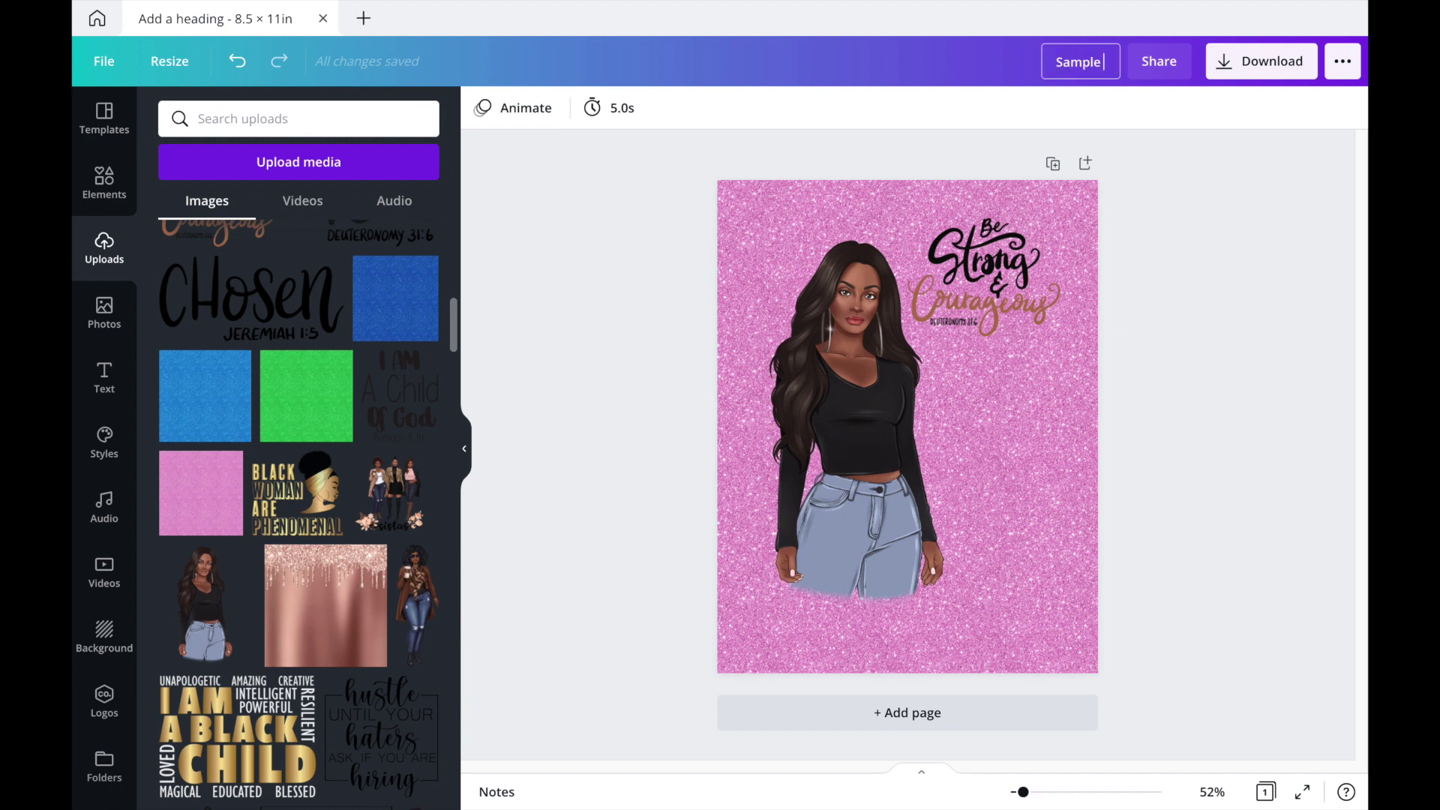
text( NB)
click(1196, 222)
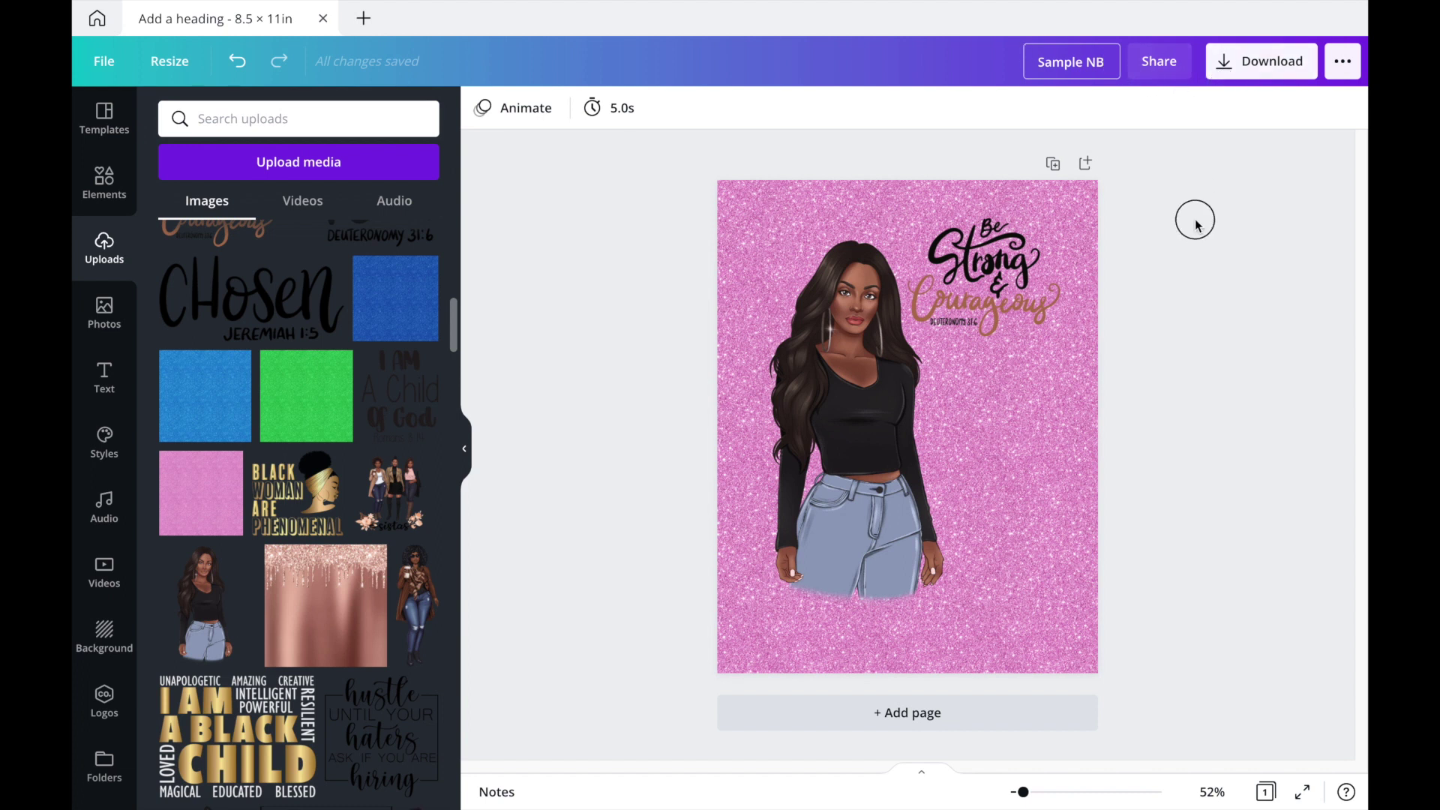
Step: Download the design as a PDF Print file and save it as Sample NB.pdf
click(1249, 75)
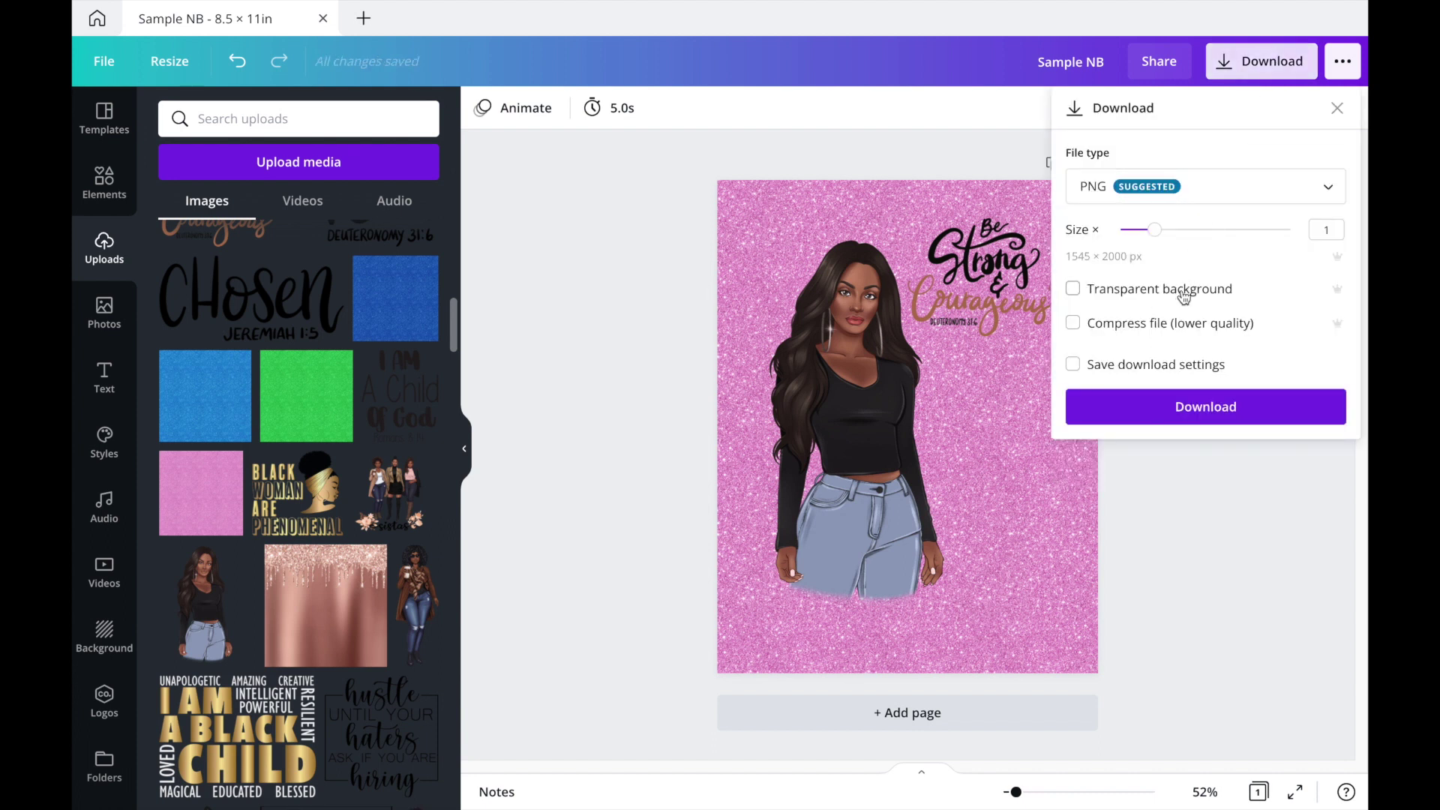
click(1215, 189)
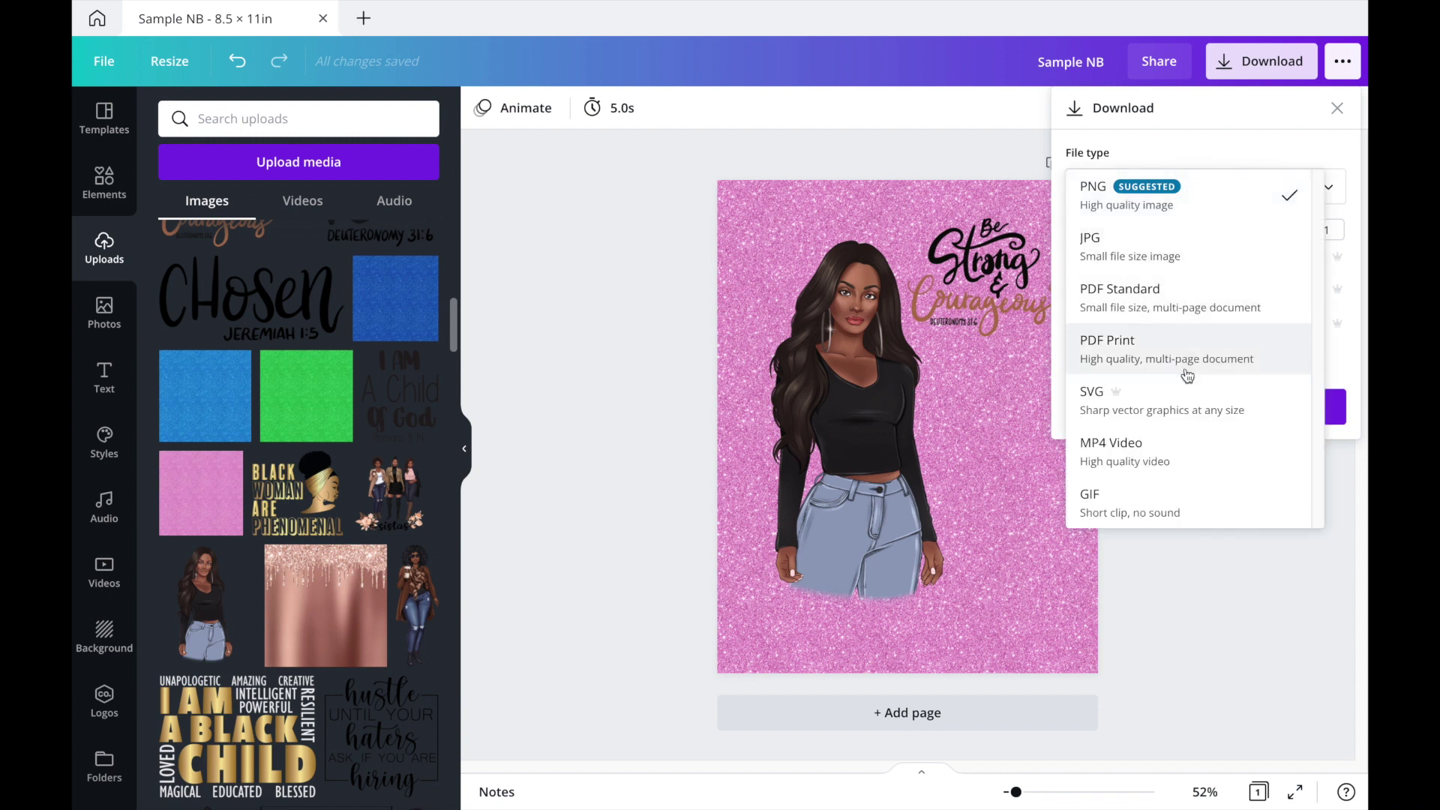
click(1137, 366)
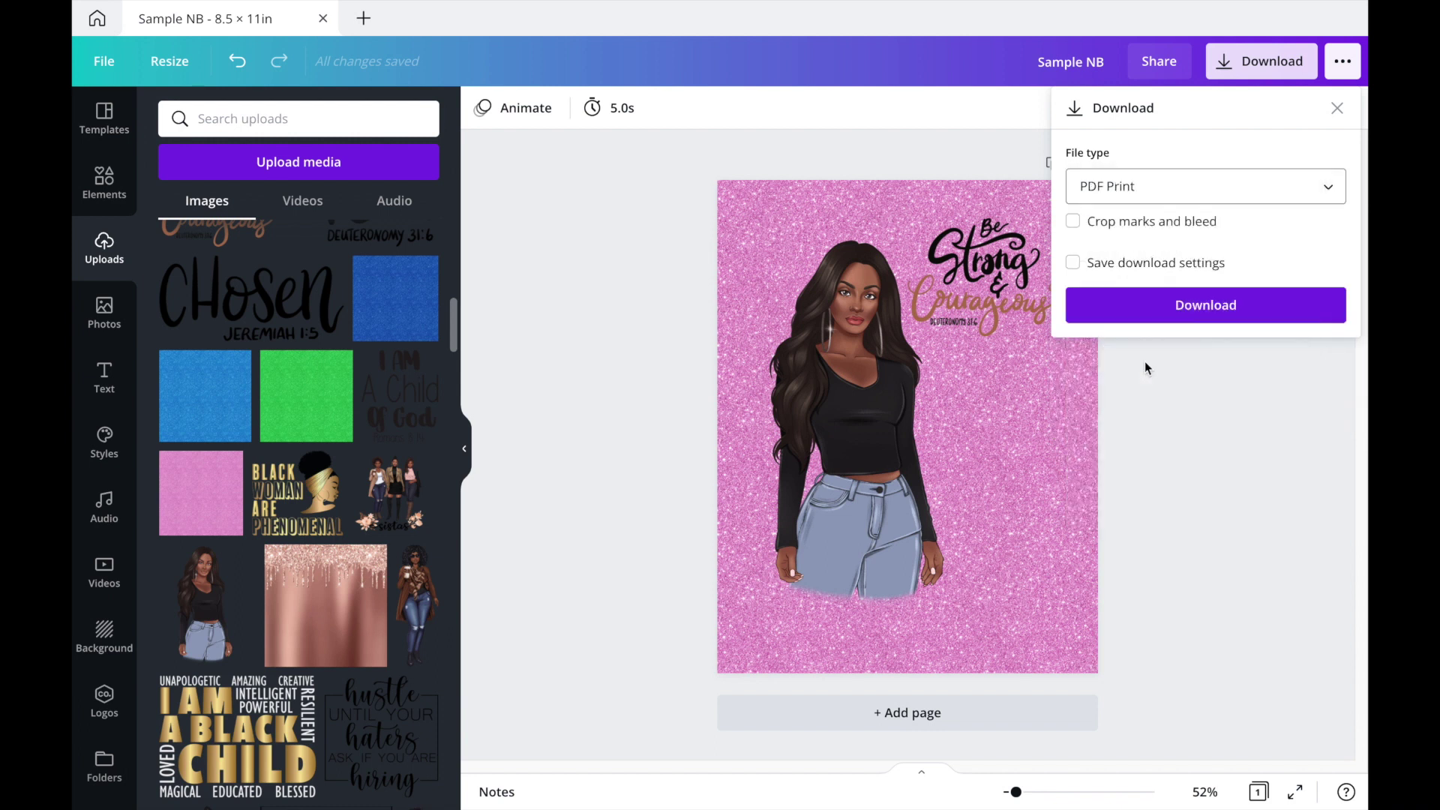
click(1131, 318)
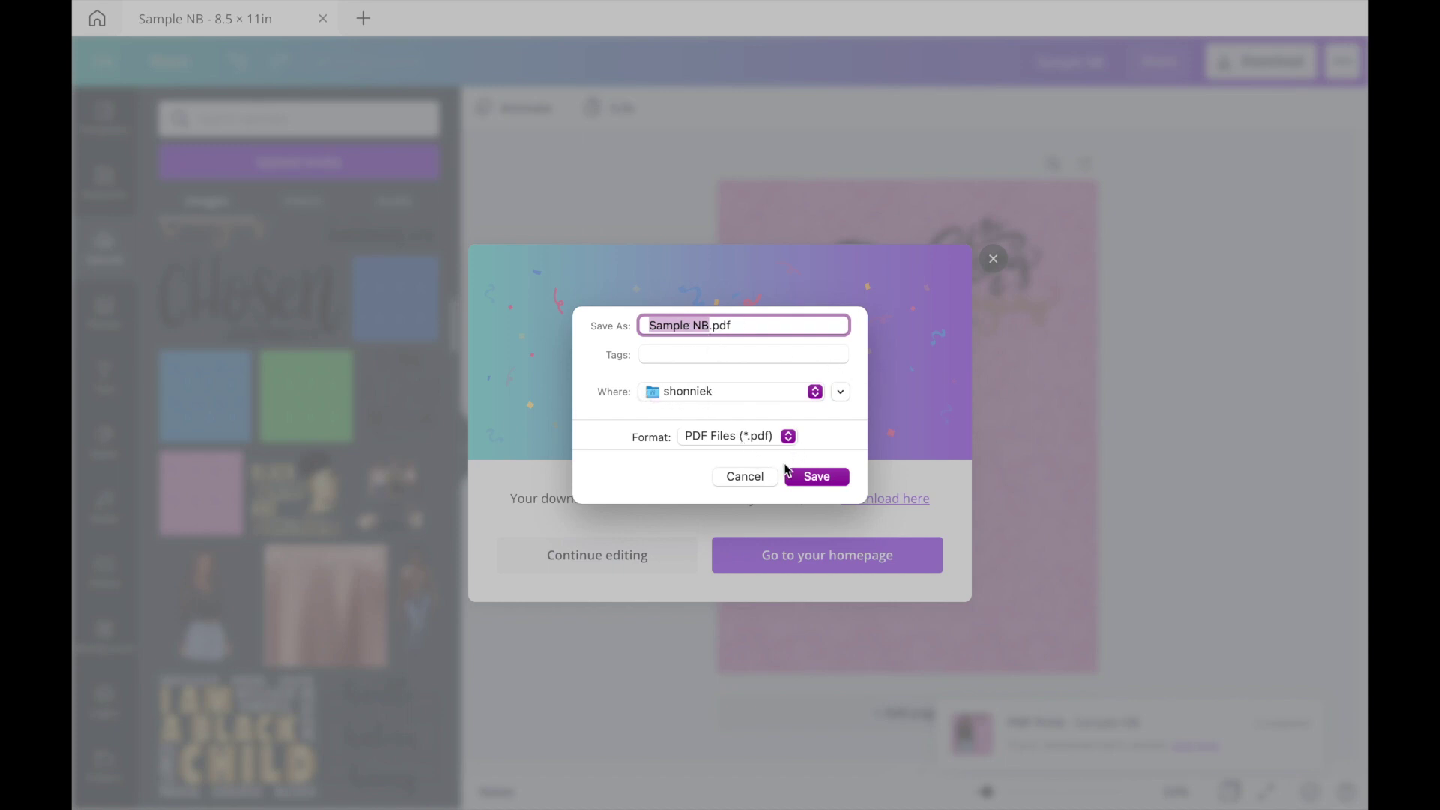
click(814, 477)
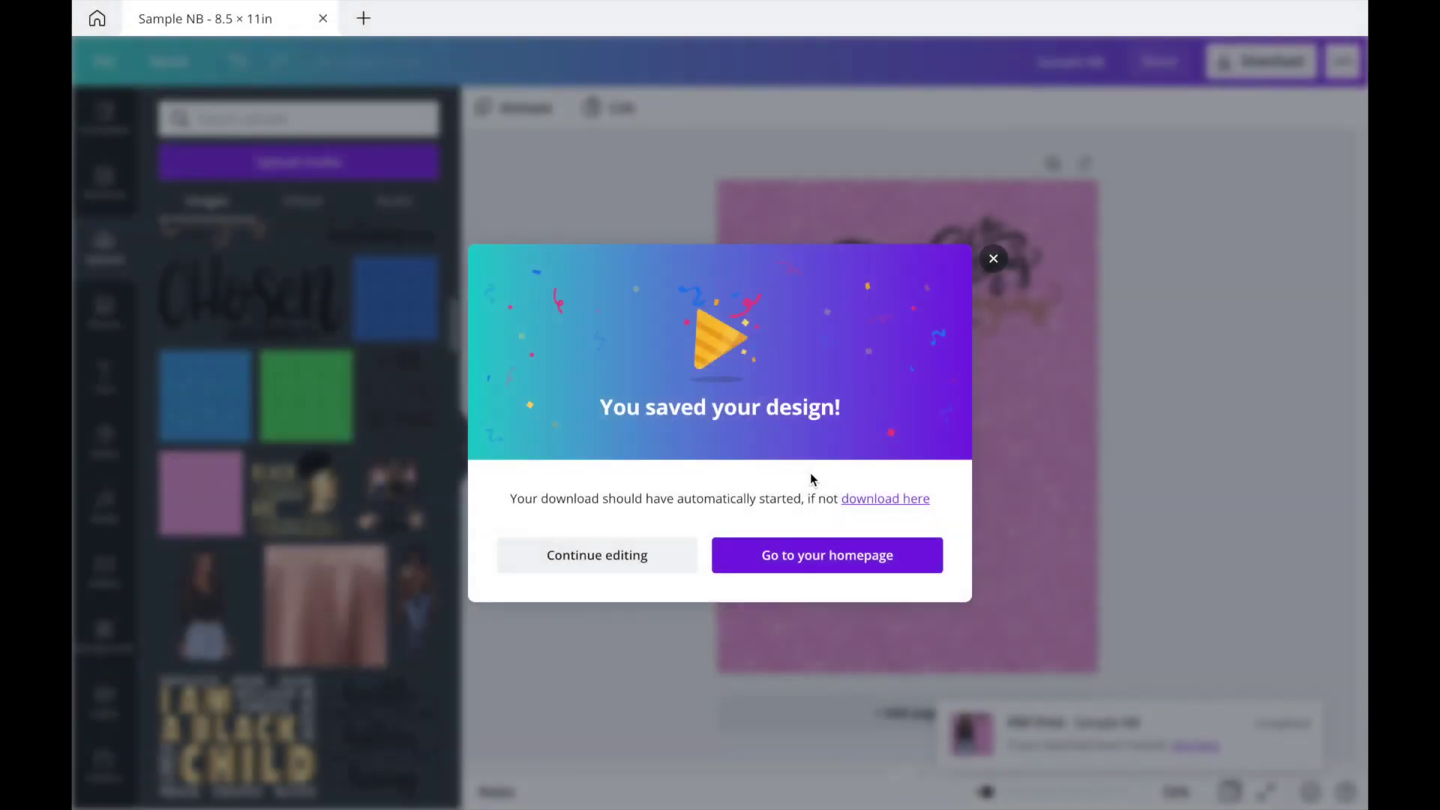
Step: Go to the Canva homepage and dismiss the "book" design-type search
click(740, 562)
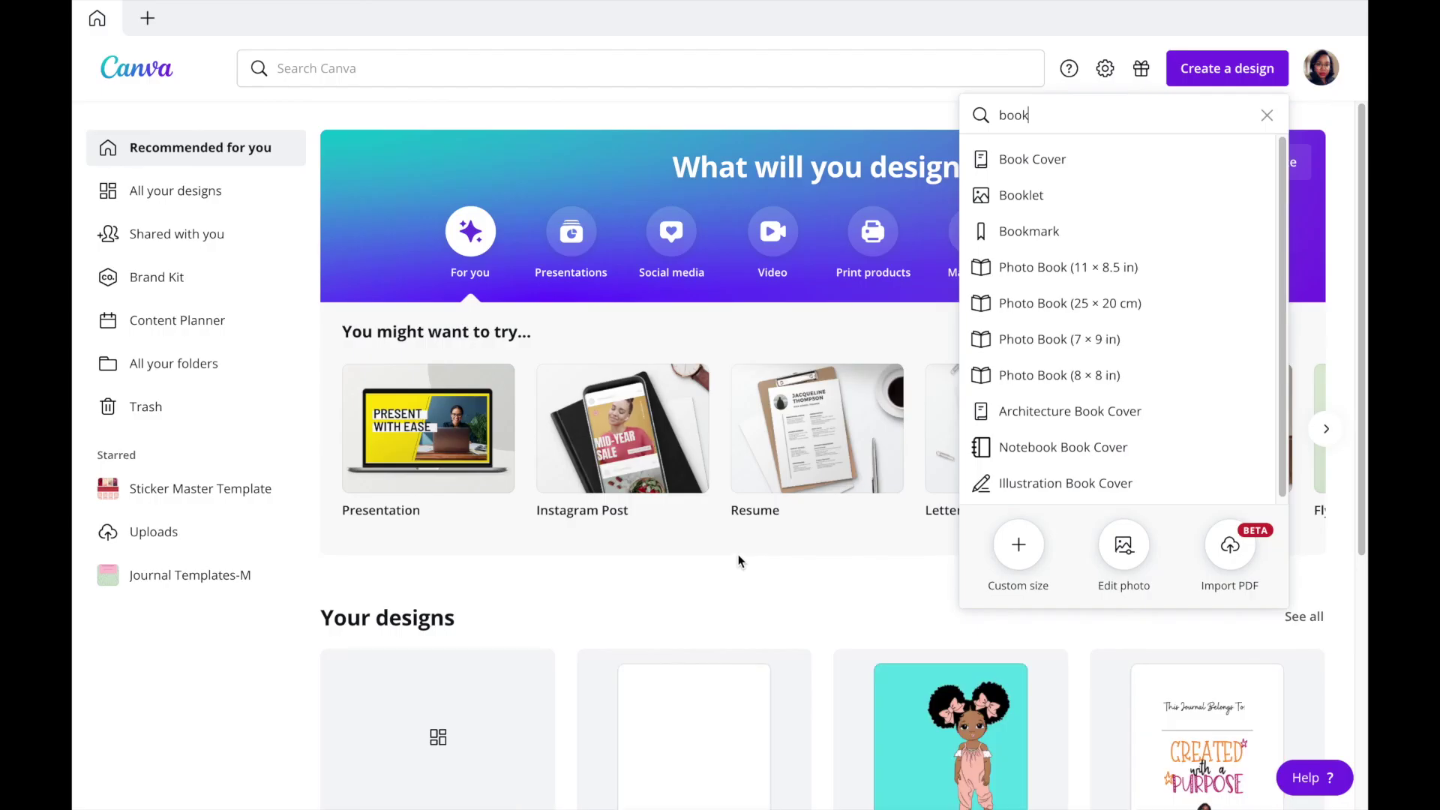
click(1267, 117)
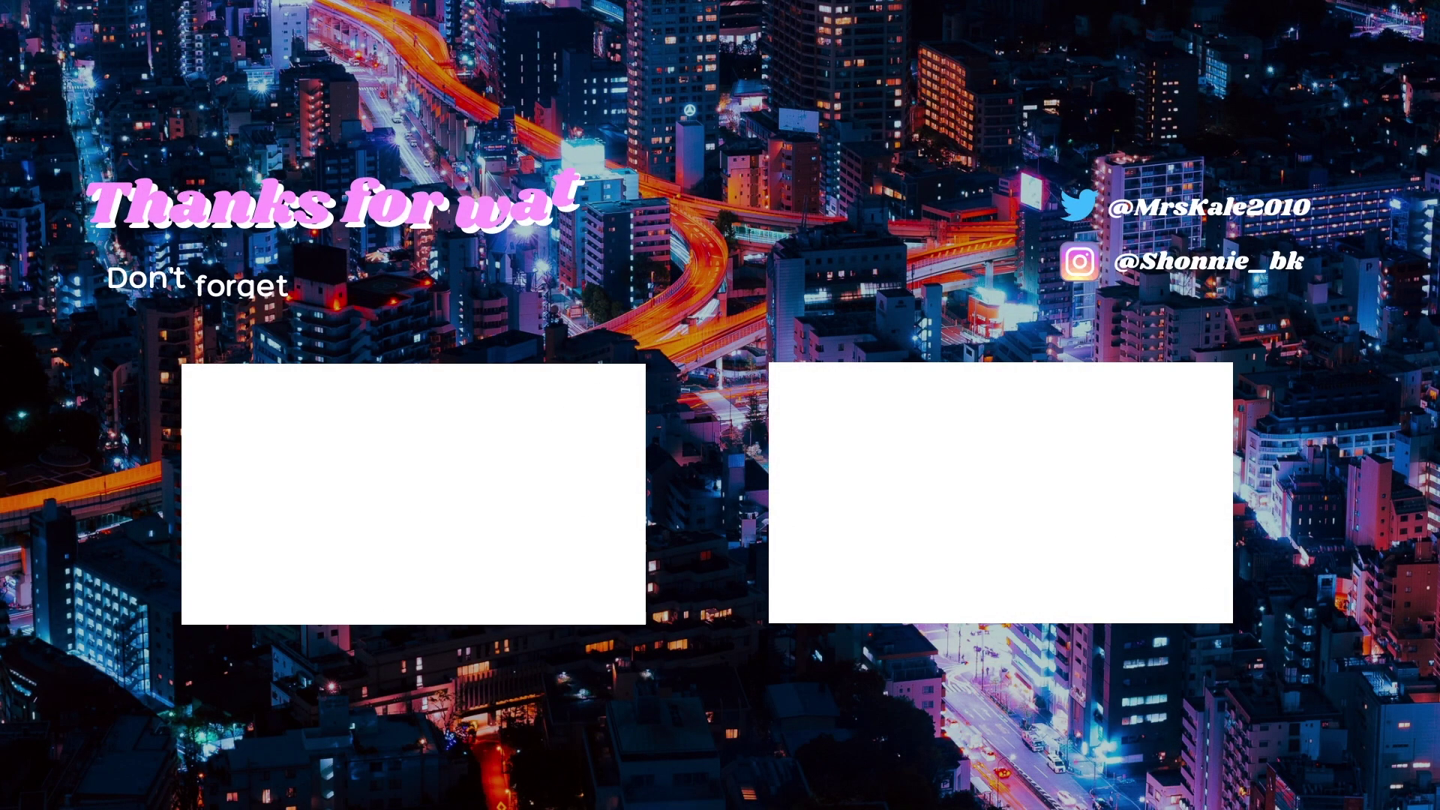